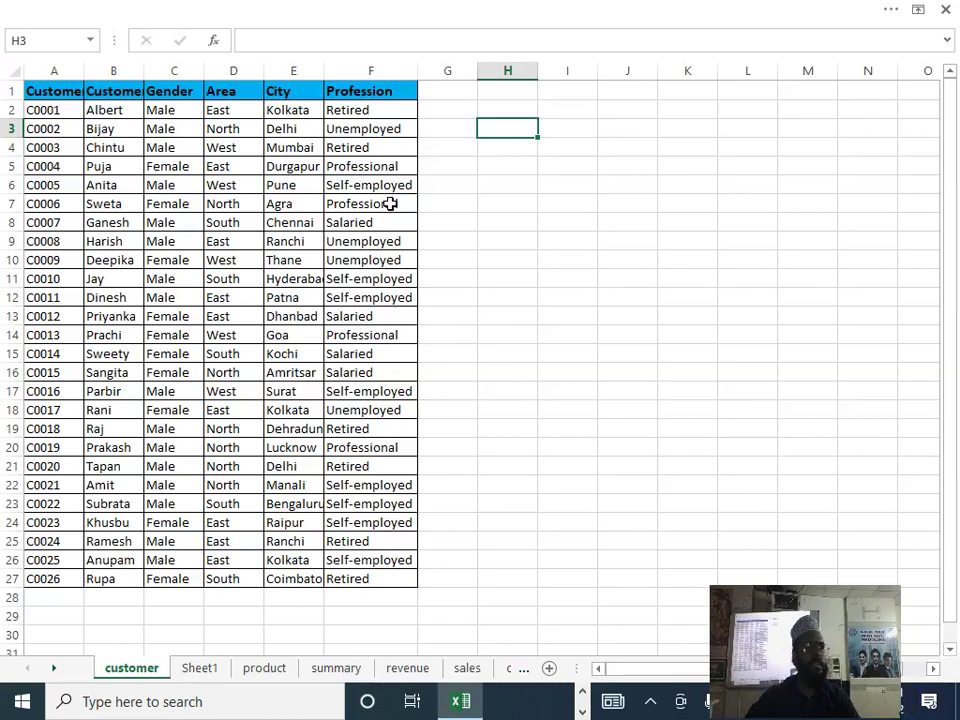
- Copy the City header and Kolkata cell from the customer sheet into cells A1:A2 of Sheet1
left_click_drag(289, 93, 288, 108)
key("ctrl+c")
left_click(214, 669)
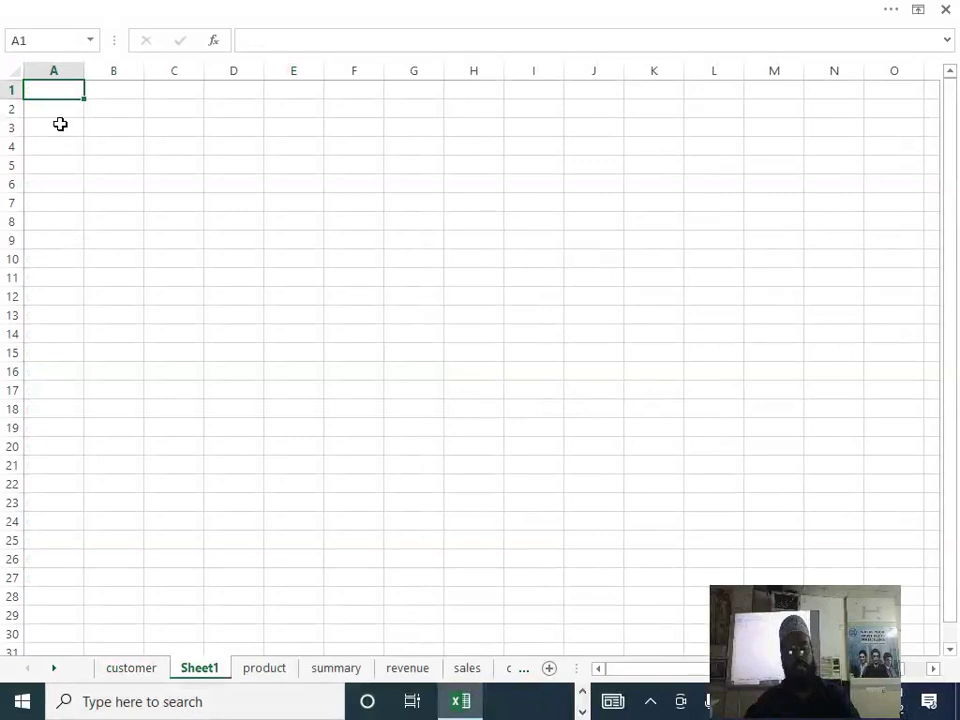
key("ctrl+v")
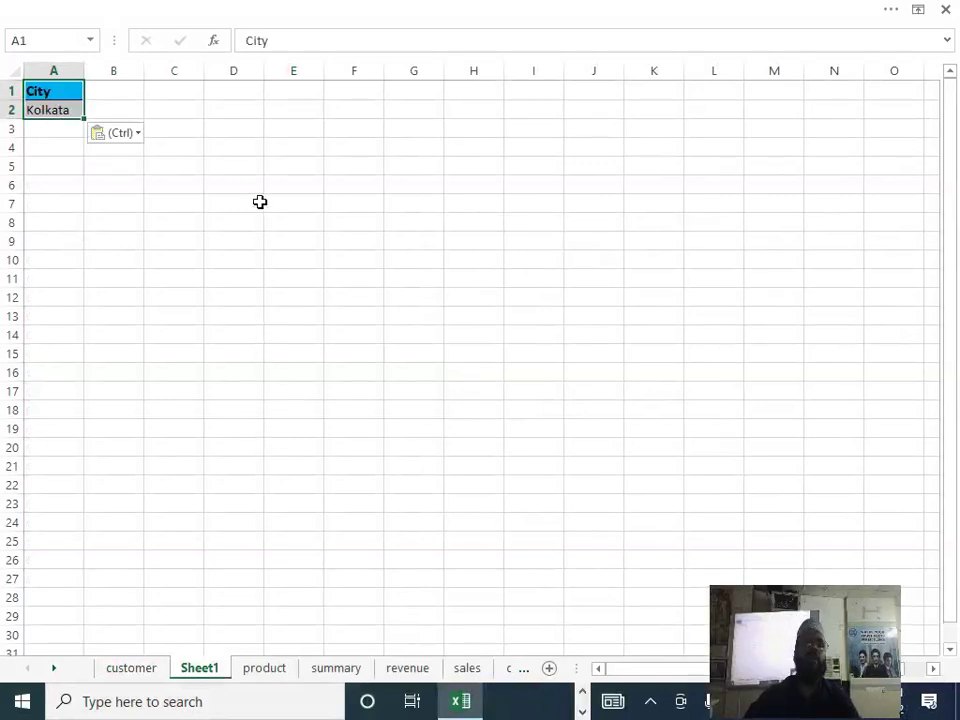
left_click(259, 202)
left_click(180, 150)
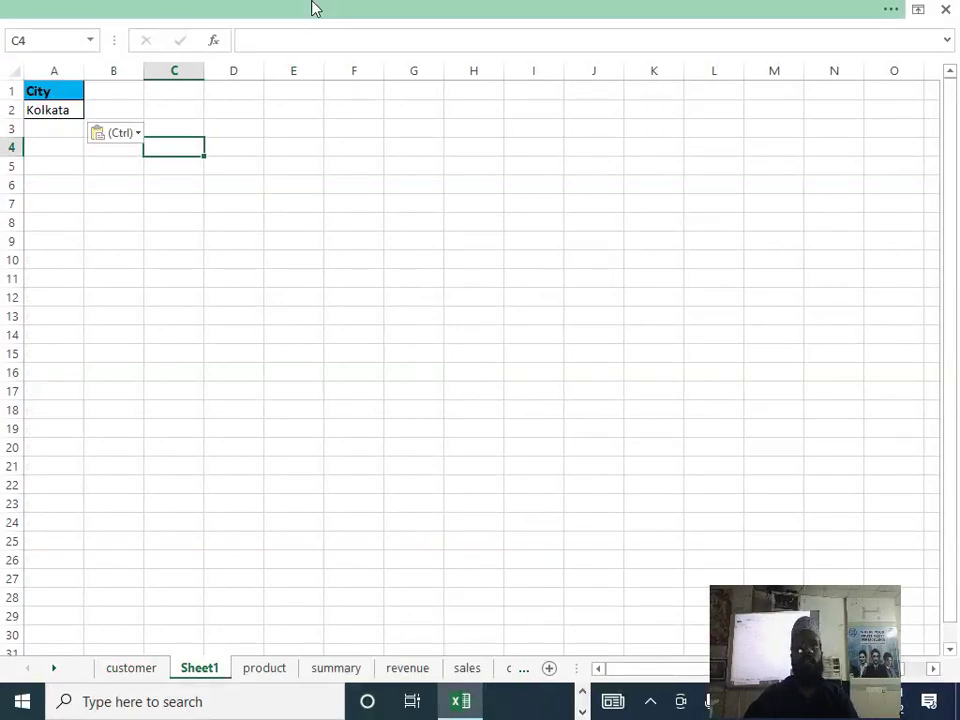
- Start an Advanced Filter on Sheet1 with the customer table A1:F27 as the list range
left_click(349, 10)
left_click(380, 40)
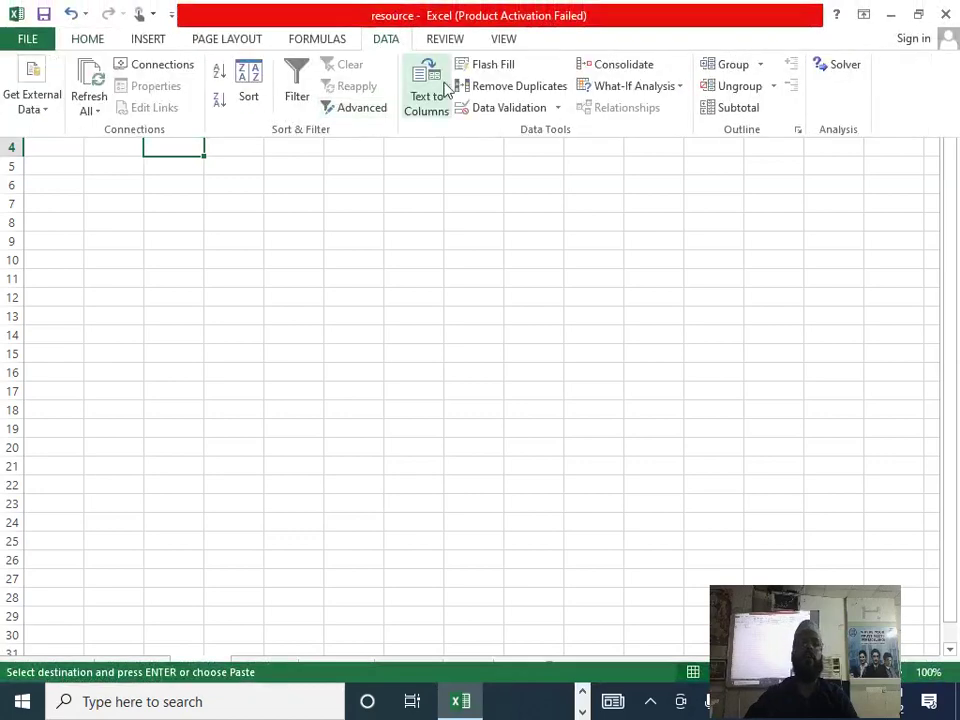
left_click(347, 108)
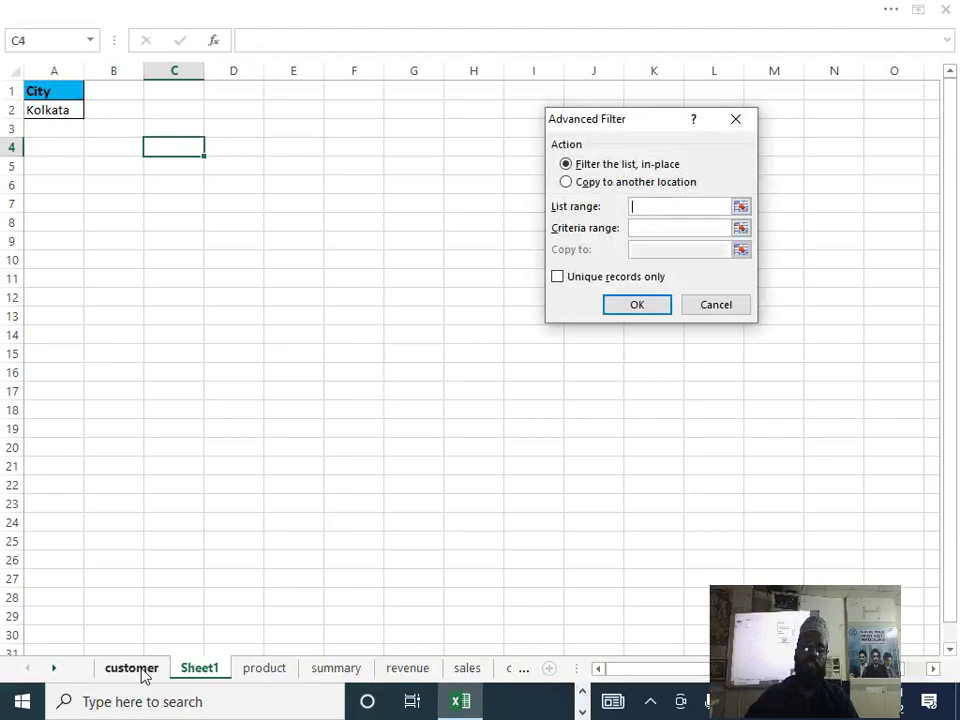
left_click(135, 670)
left_click(65, 93)
key("ctrl+shift+Right")
key("ctrl+shift+Down")
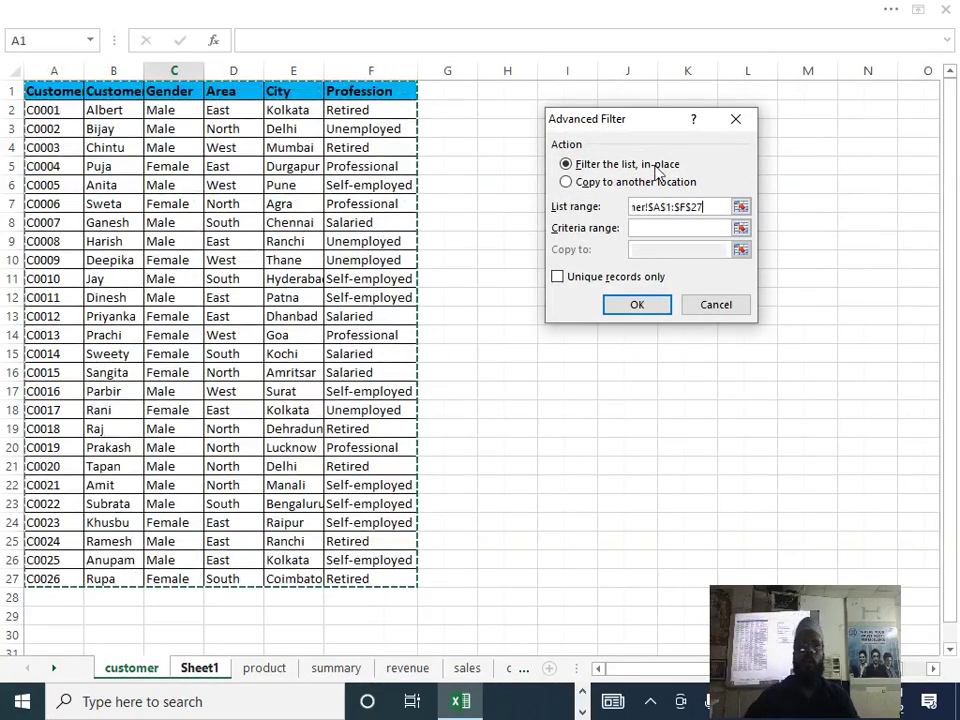
- Set the filter criteria to Sheet1 A1:A2 and copy the matching rows to cell B4 of Sheet1
left_click(661, 227)
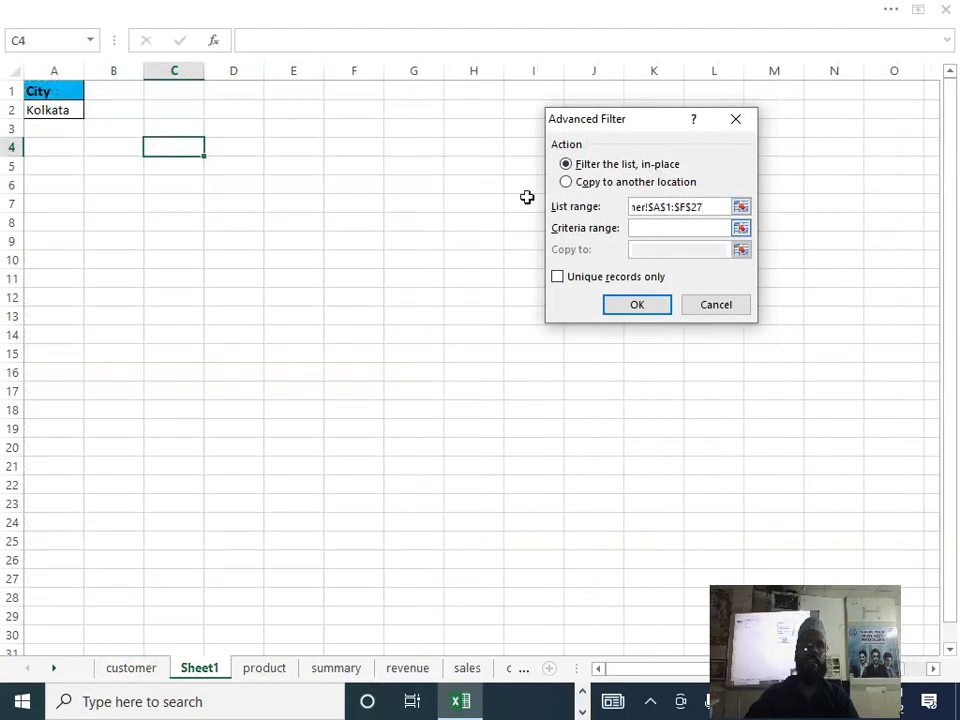
left_click(45, 90)
left_click_drag(50, 88, 53, 107)
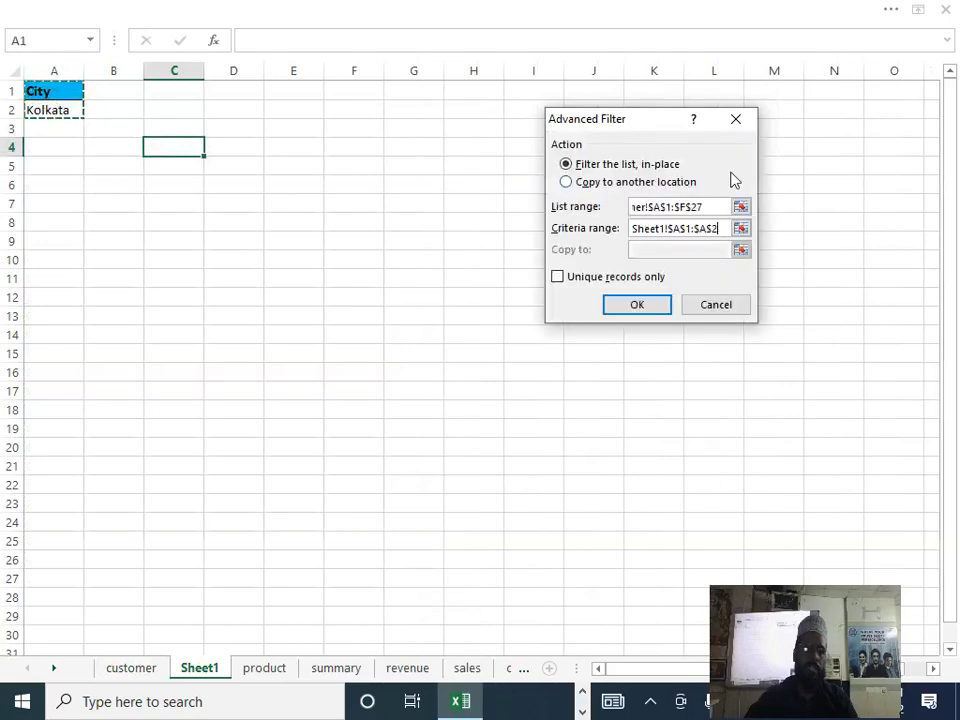
left_click(594, 183)
left_click(673, 251)
left_click(130, 147)
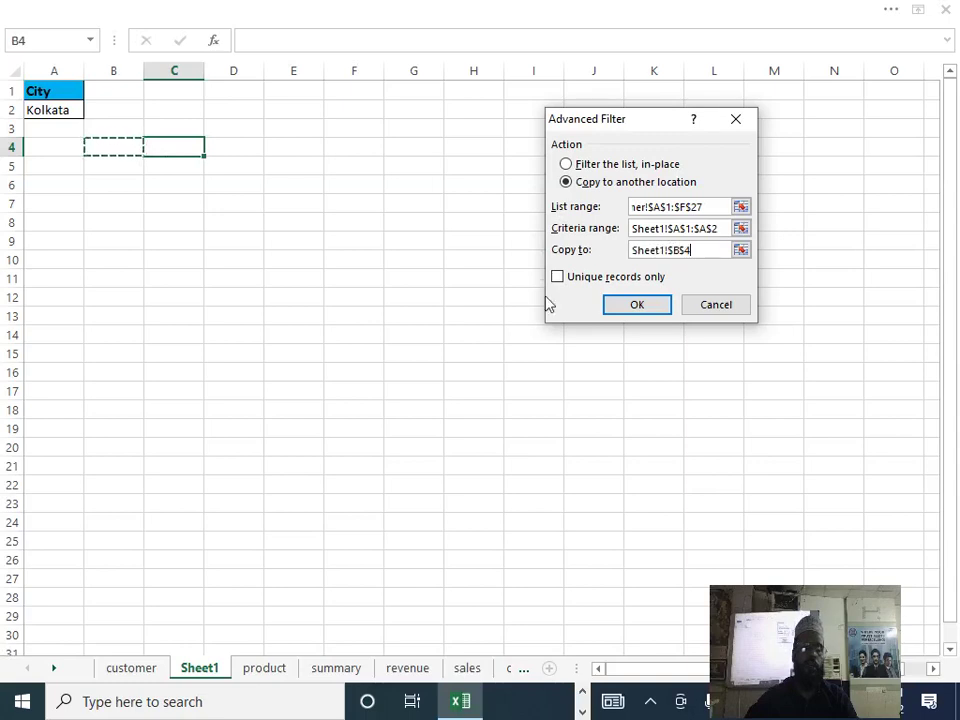
left_click(640, 305)
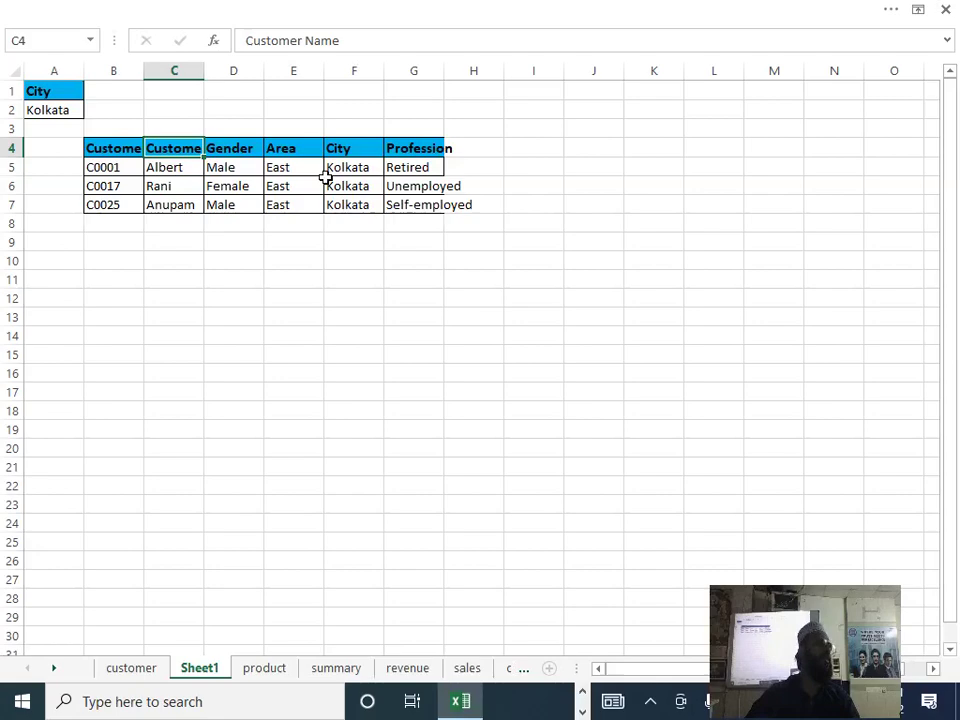
- Compare the City column on the customer sheet with the city criterion and filtered rows on Sheet1
left_click(160, 664)
left_click(289, 131)
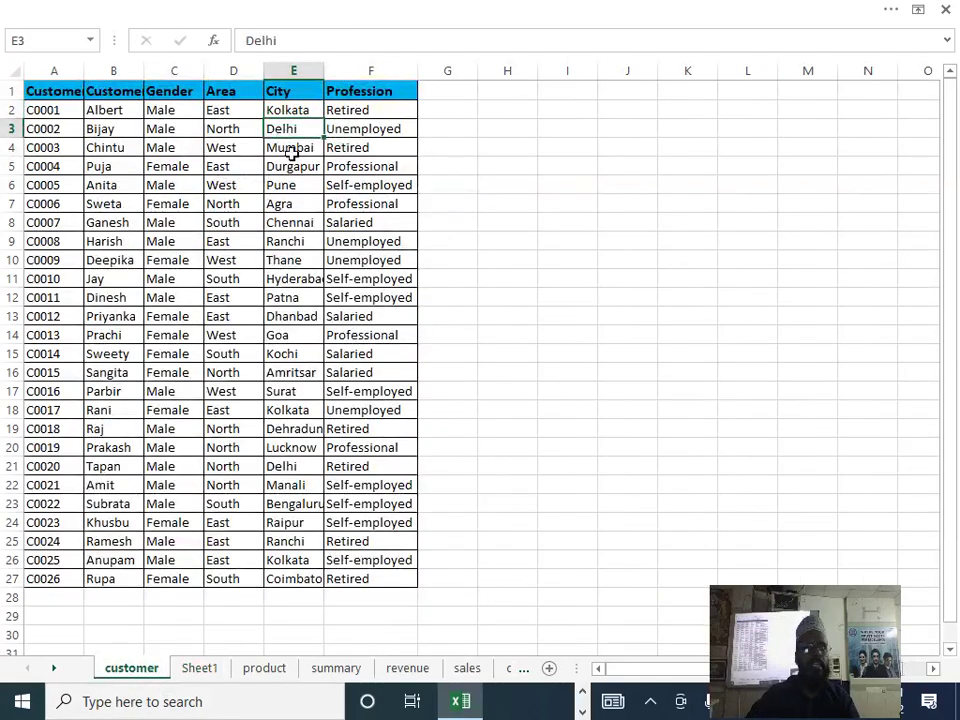
left_click(200, 667)
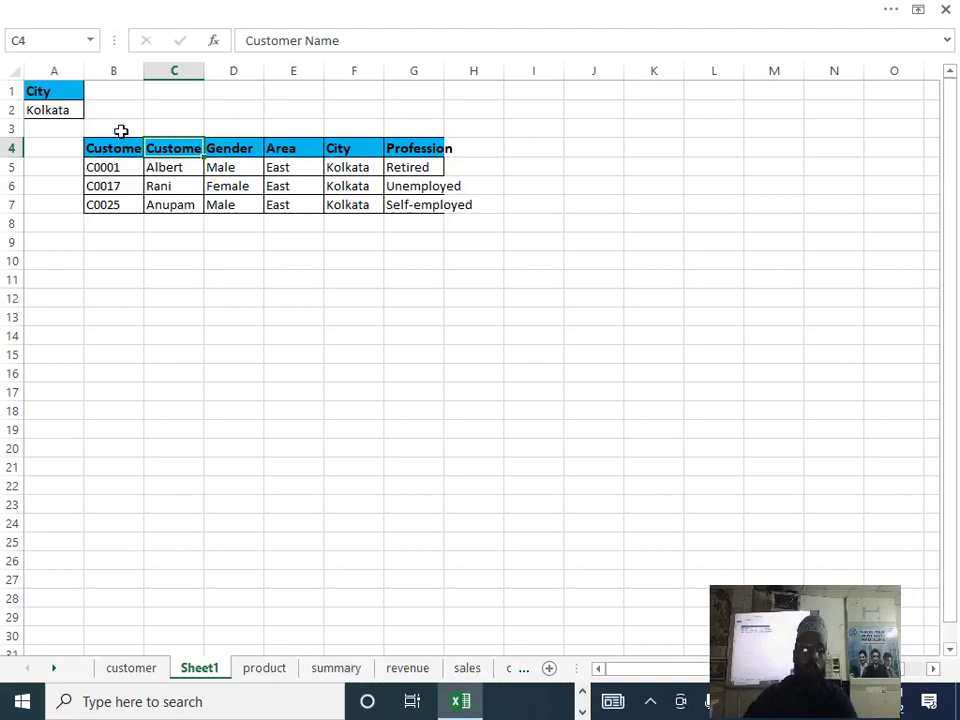
left_click(77, 109)
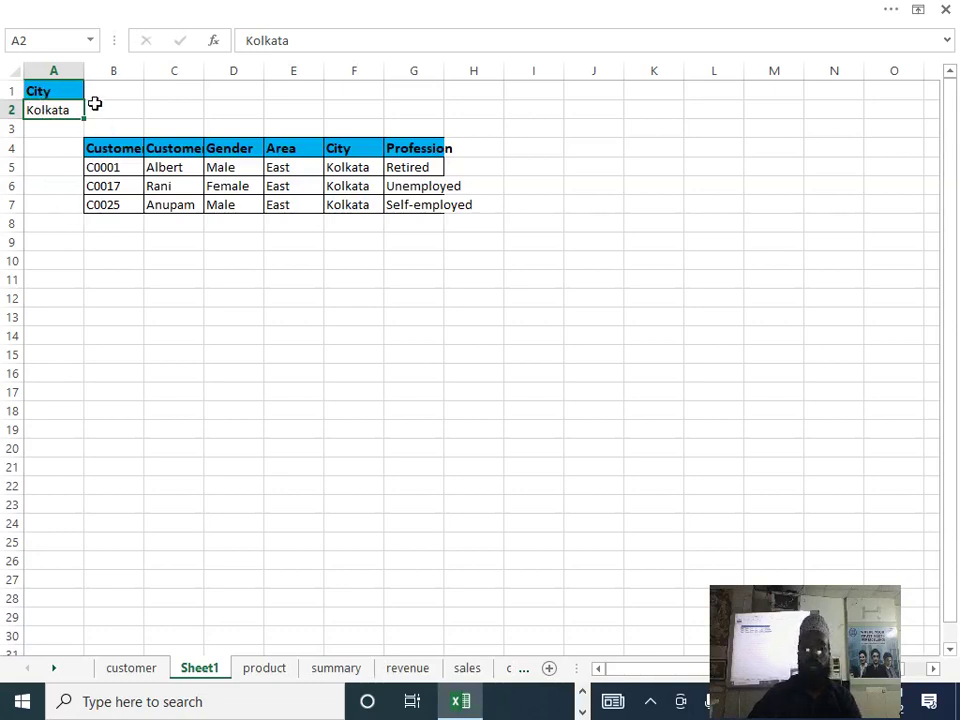
left_click(92, 107)
left_click(65, 107)
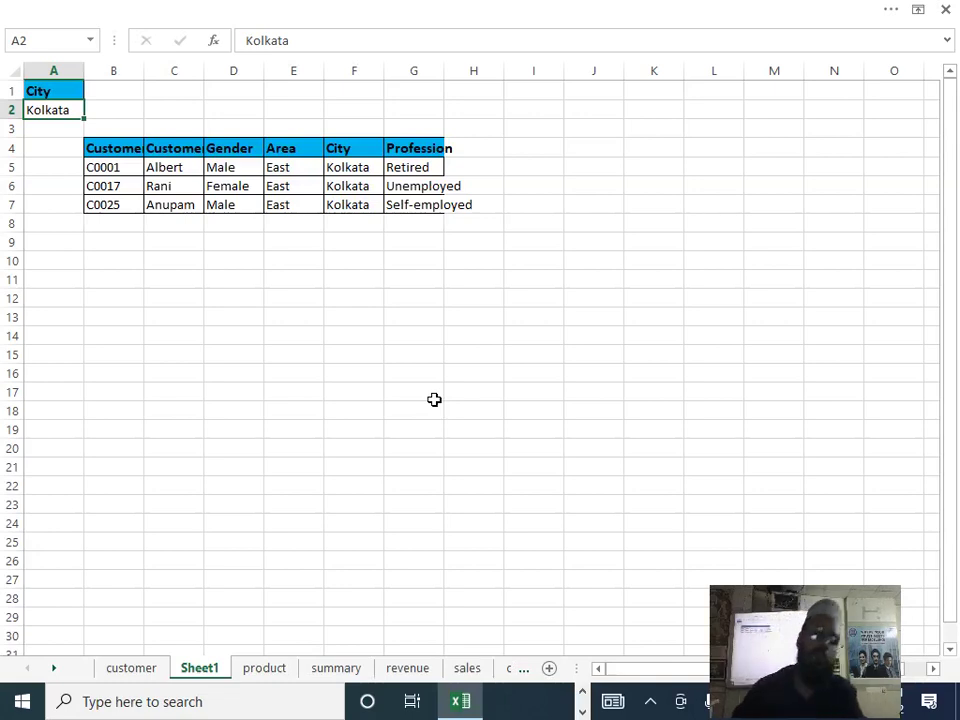
left_click(129, 668)
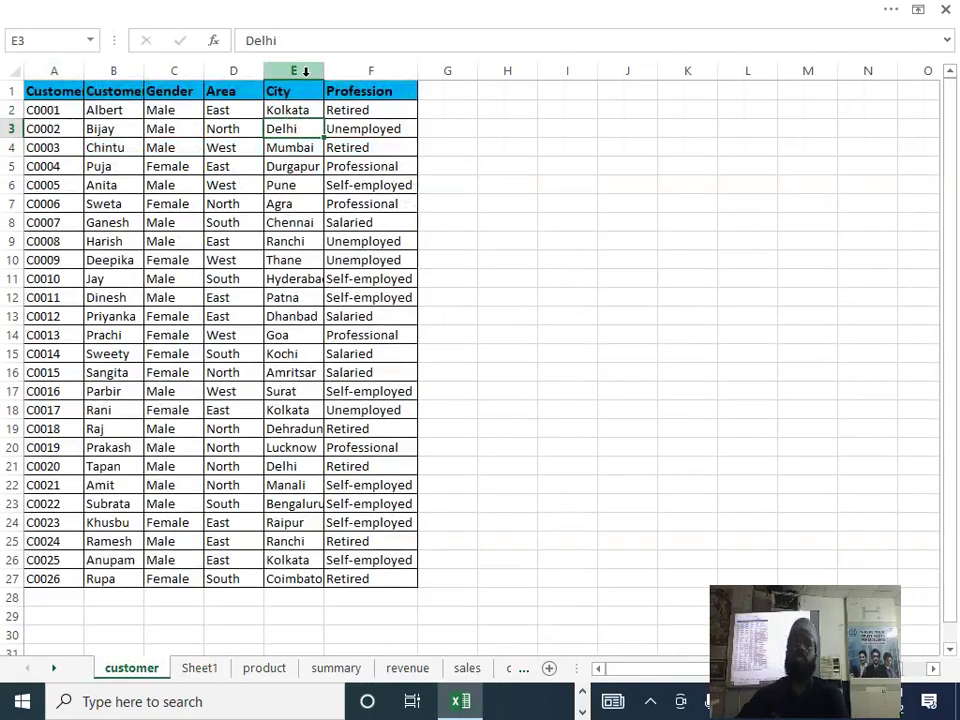
left_click(197, 670)
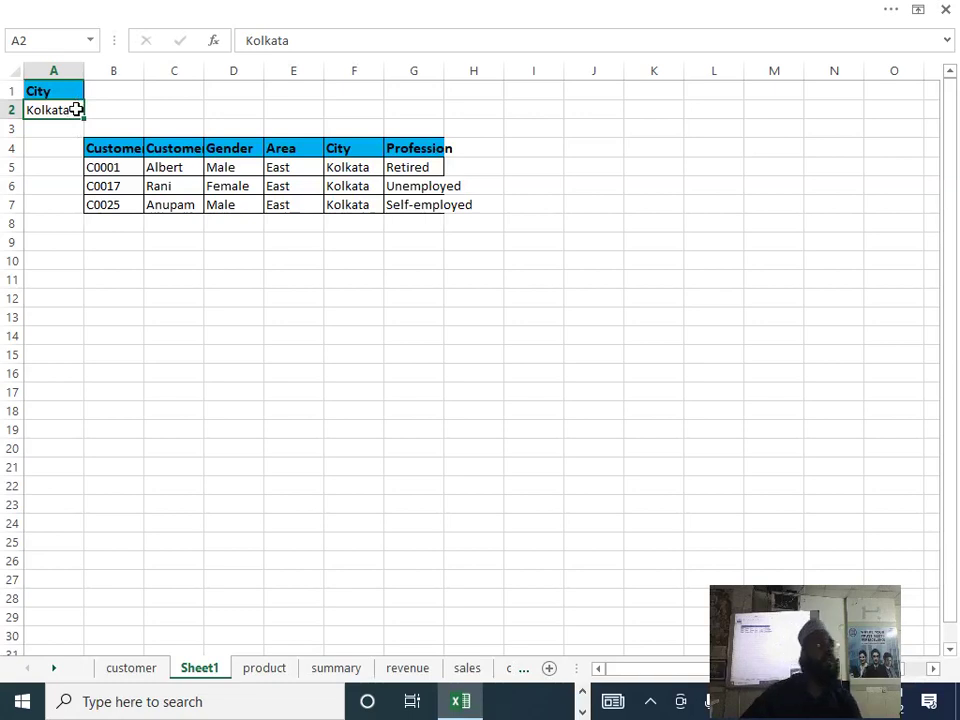
- Copy the whole City column of the customer sheet into column I of the same sheet
left_click(131, 675)
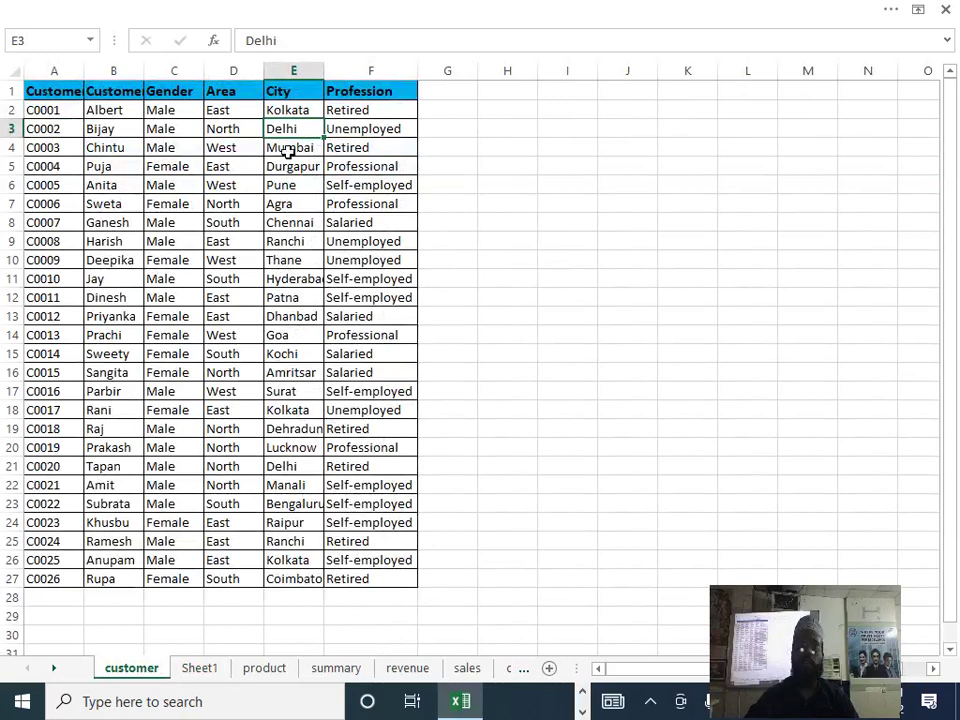
left_click(288, 71)
key("ctrl+c")
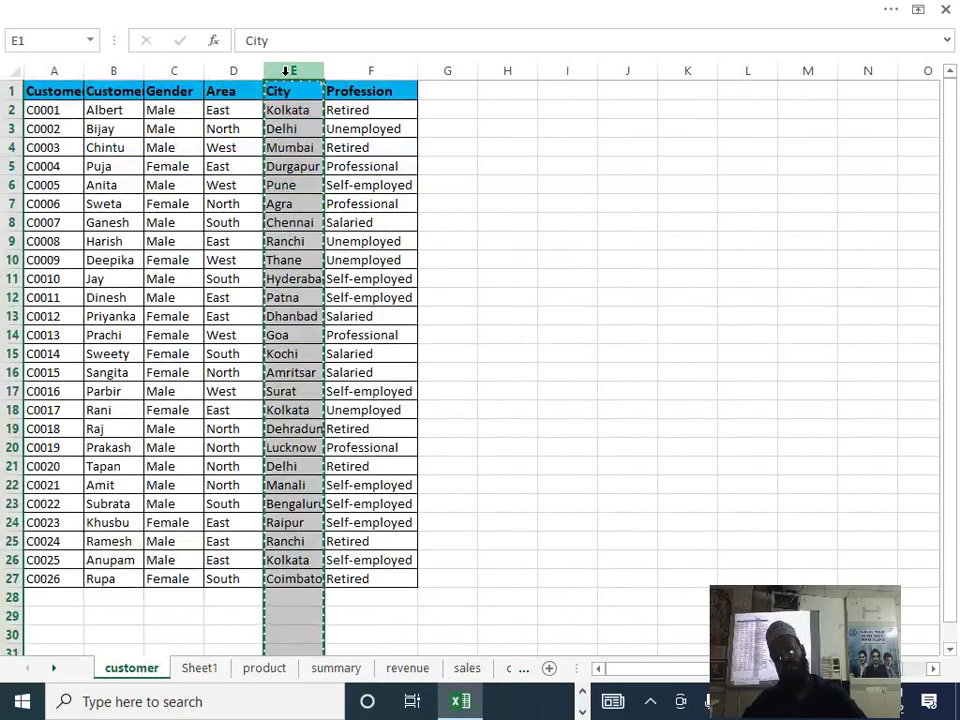
left_click(586, 89)
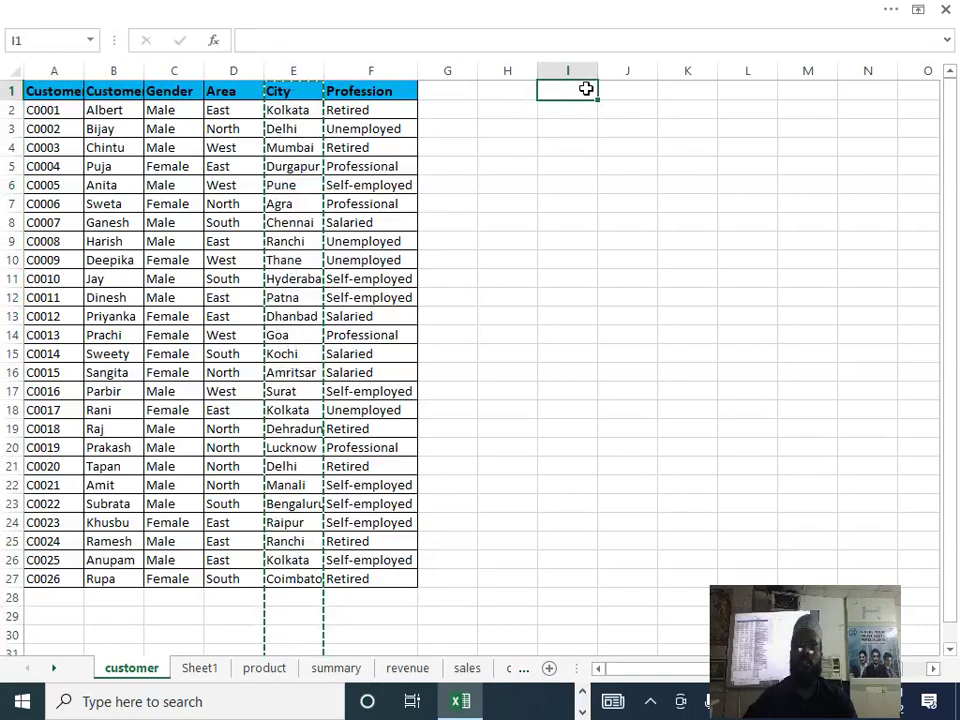
key("ctrl+v")
- Remove the duplicate cities from the copied list in I1:I27, treating the first row as a header
left_click_drag(574, 95, 562, 580)
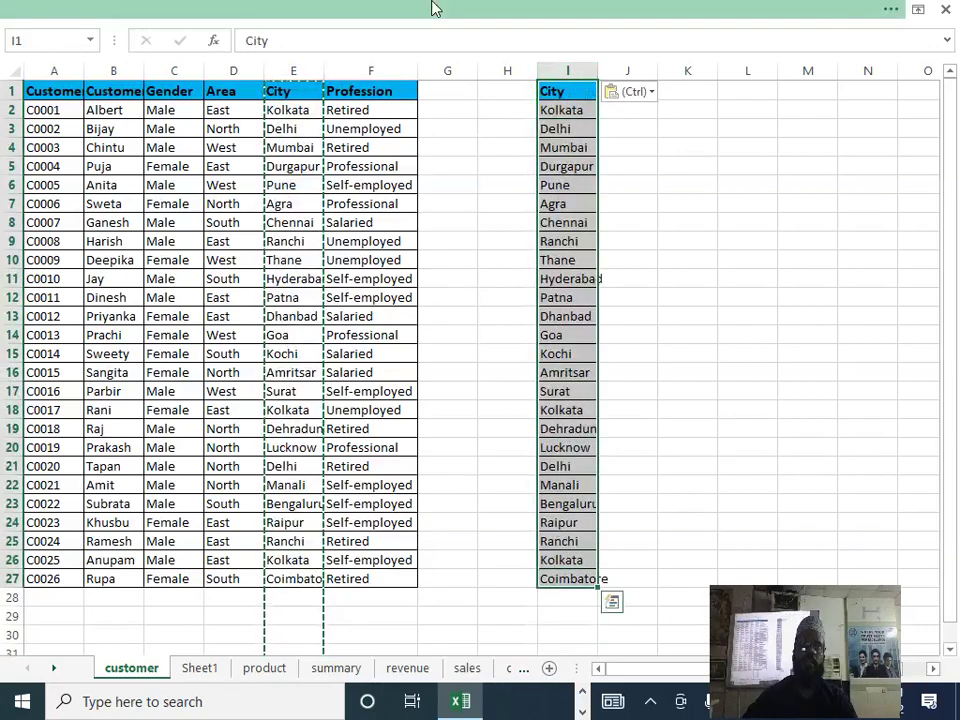
left_click(193, 7)
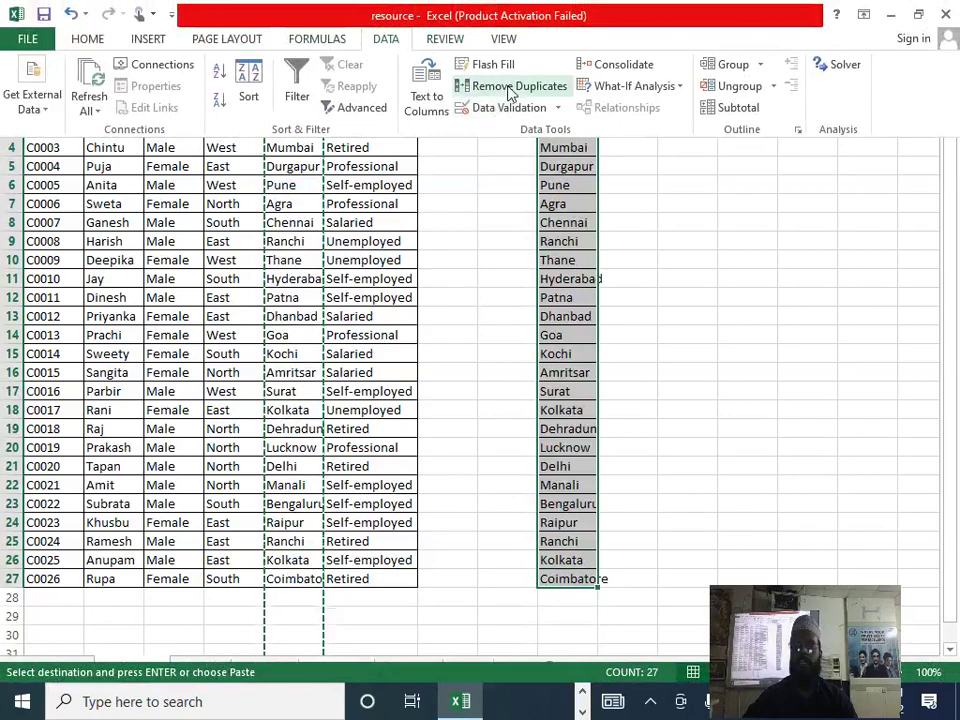
left_click(460, 86)
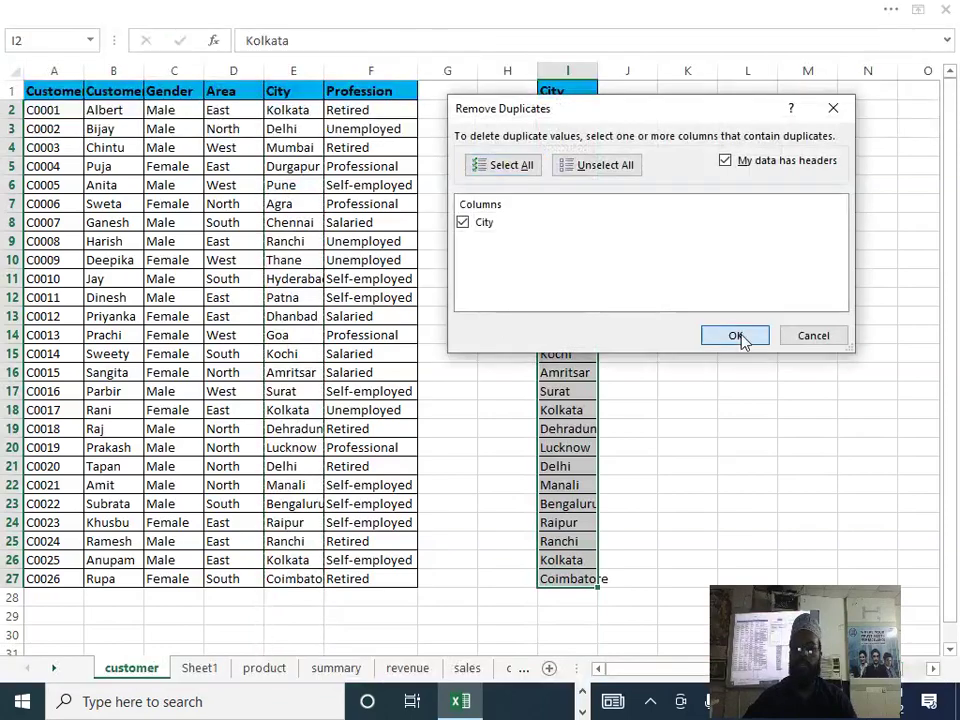
left_click(740, 335)
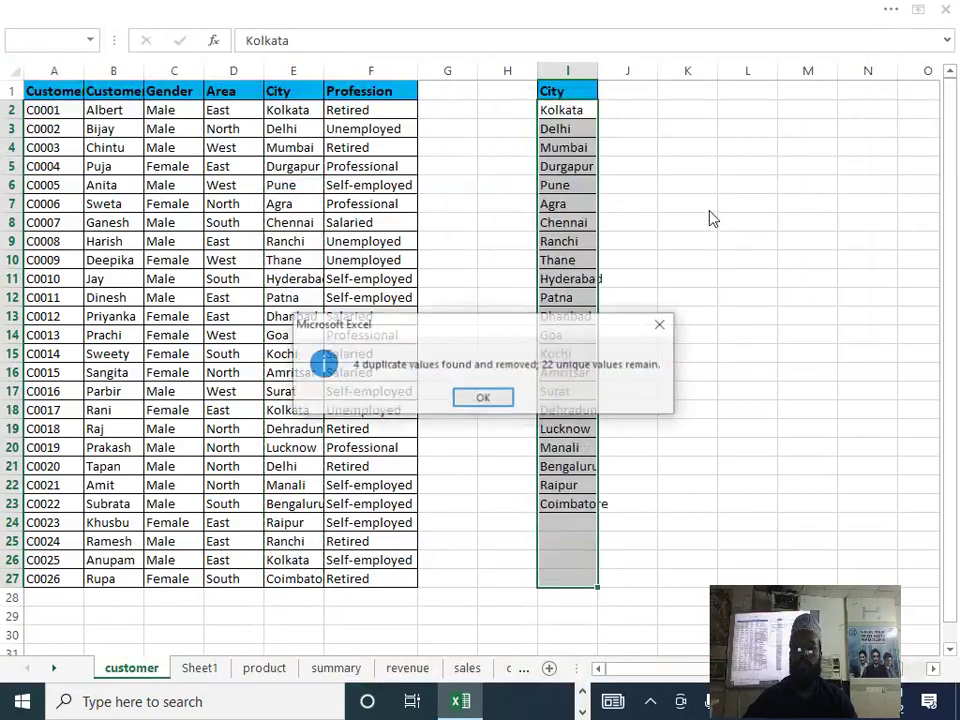
left_click(476, 398)
left_click(694, 351)
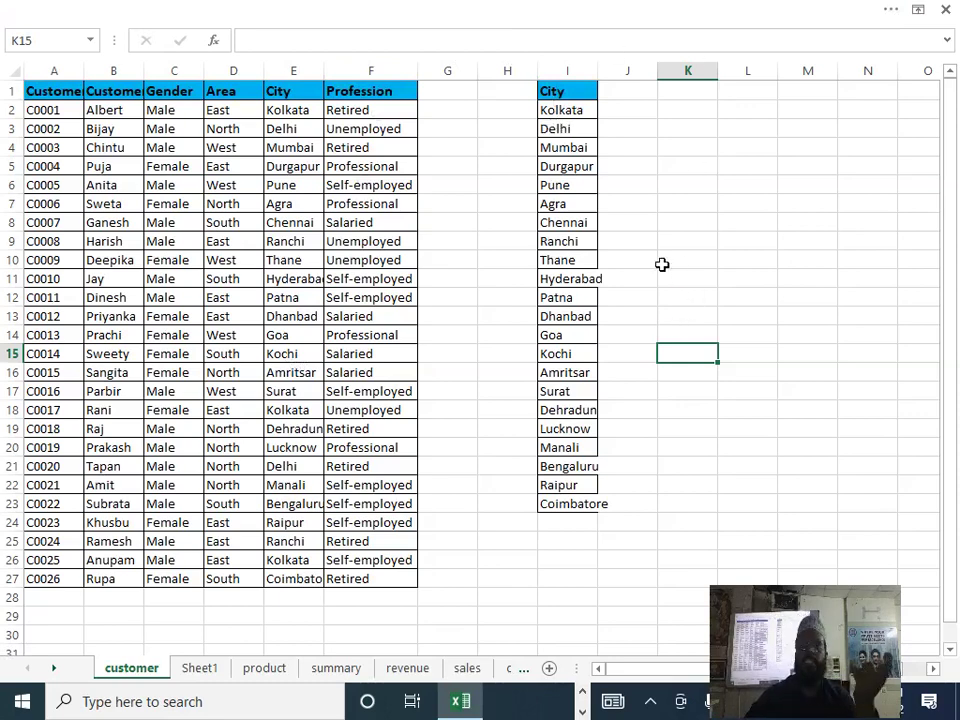
- Open data validation for the city criterion in cell A2 of Sheet1 and allow only List values
left_click(198, 670)
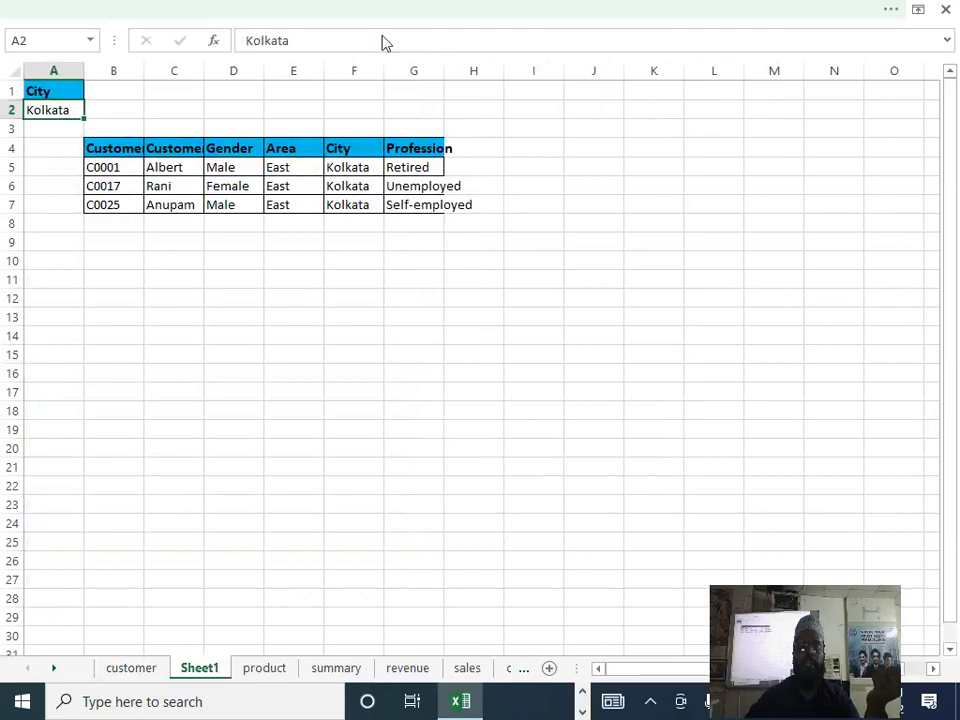
left_click(405, 10)
left_click(558, 108)
left_click(566, 136)
left_click(543, 174)
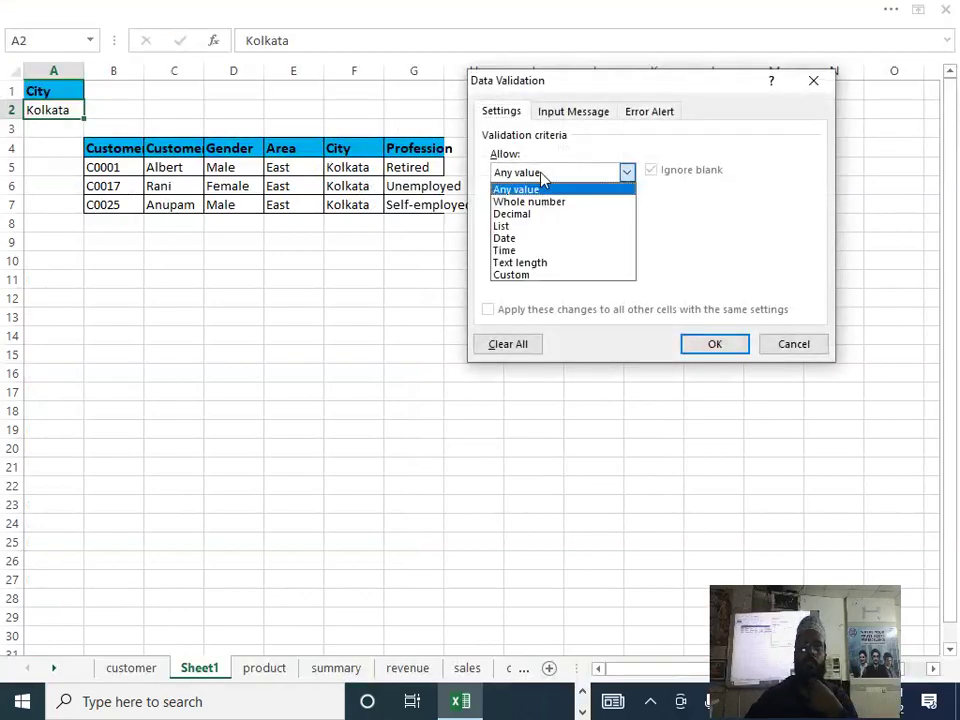
left_click(536, 226)
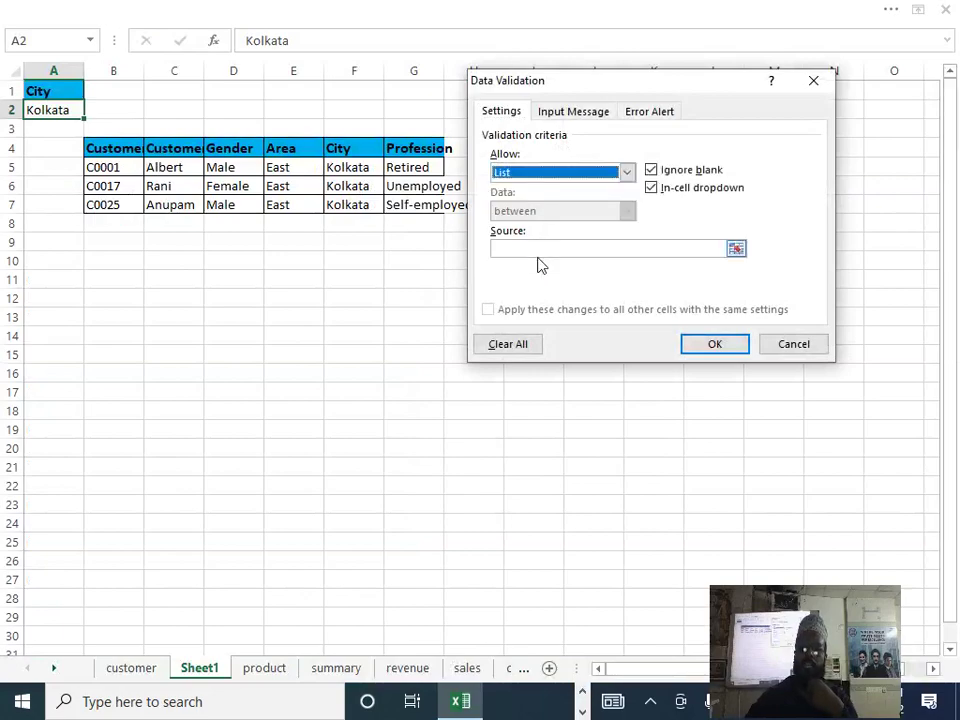
- Use the unique cities in I2:I23 of the customer sheet as the list source and apply the validation
left_click(538, 252)
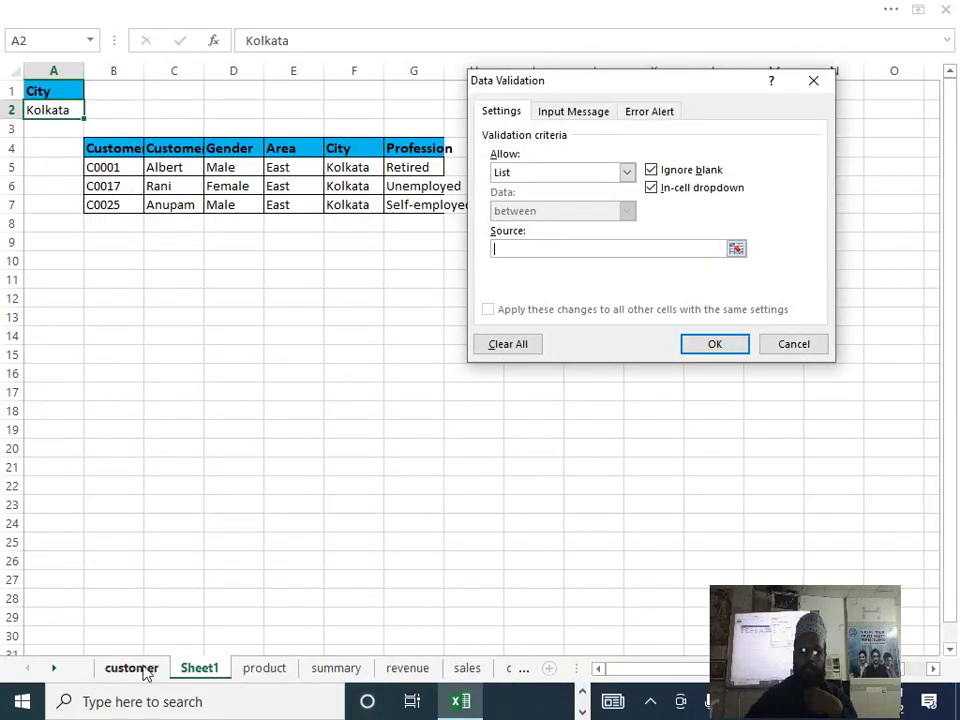
left_click(145, 670)
left_click_drag(711, 92, 304, 77)
left_click_drag(572, 111, 546, 505)
left_click(298, 330)
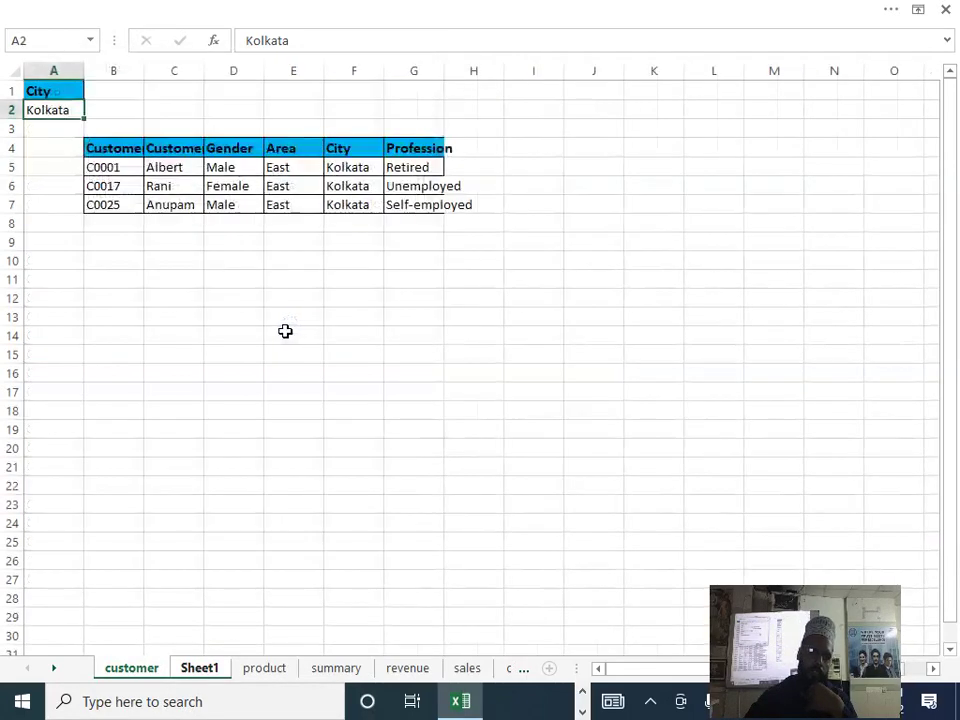
left_click(189, 428)
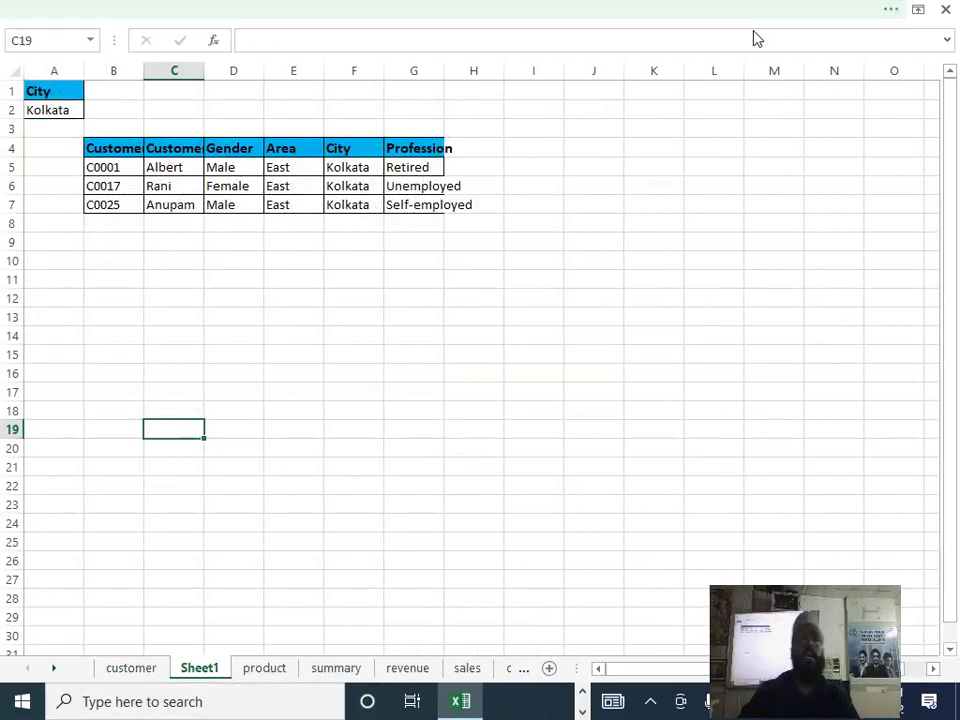
- Start recording an advance filter macro in This Workbook, with no space in its name and Ctrl+a as its shortcut
left_click(393, 12)
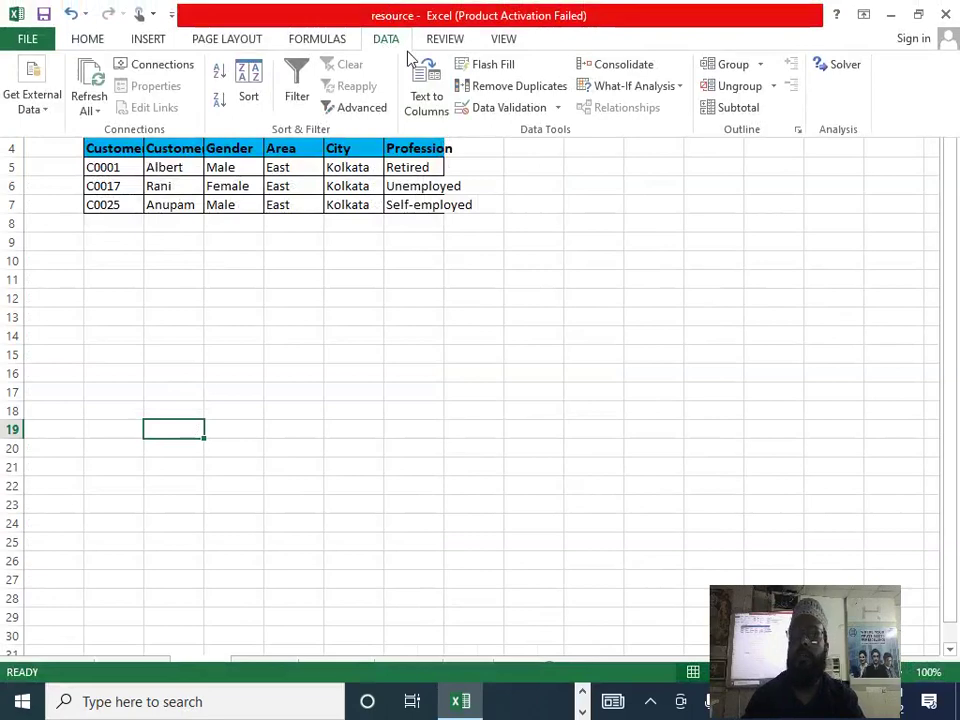
left_click(506, 41)
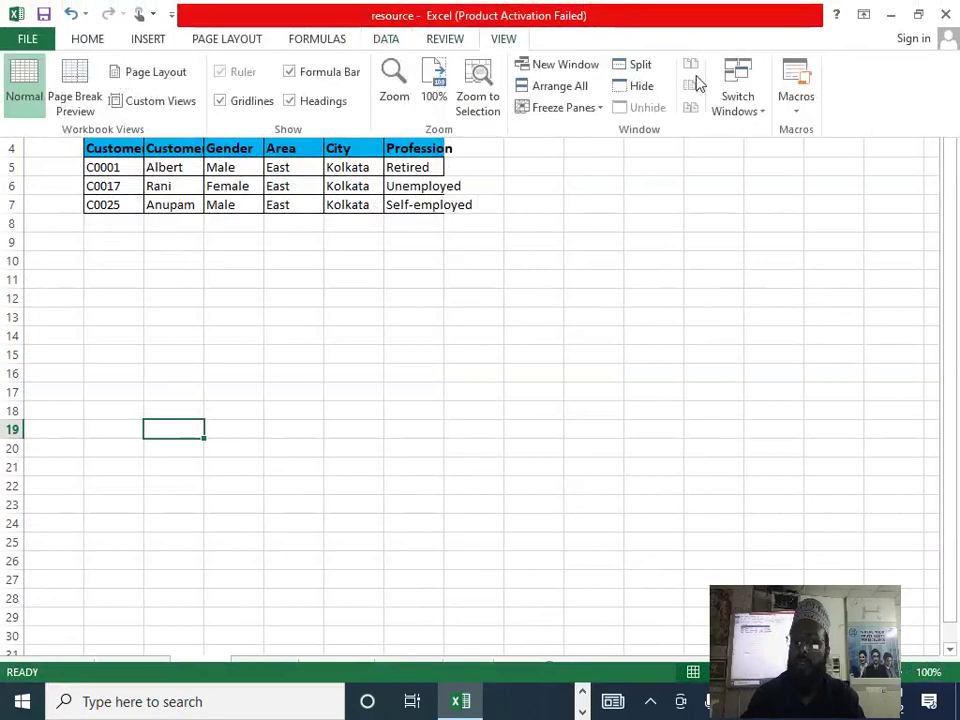
left_click(797, 100)
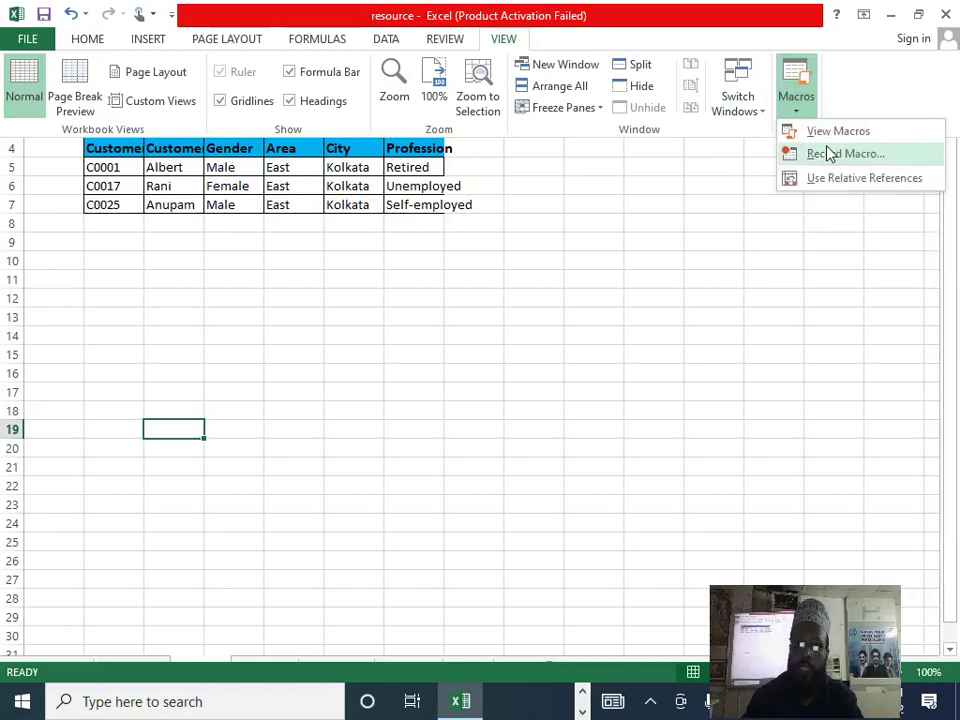
left_click(828, 153)
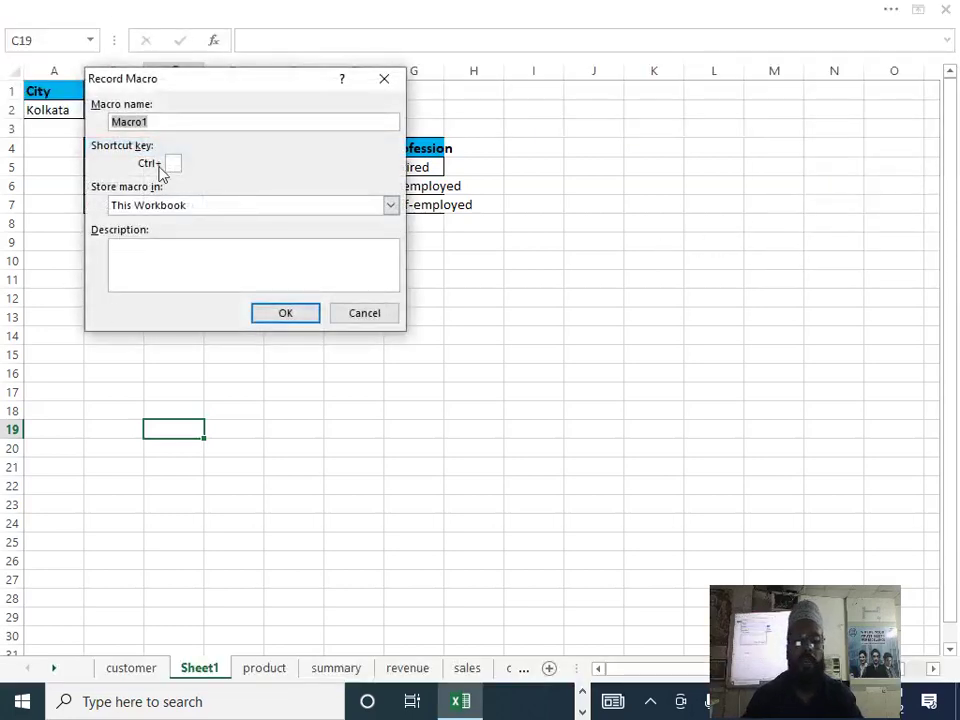
type("advance filte")
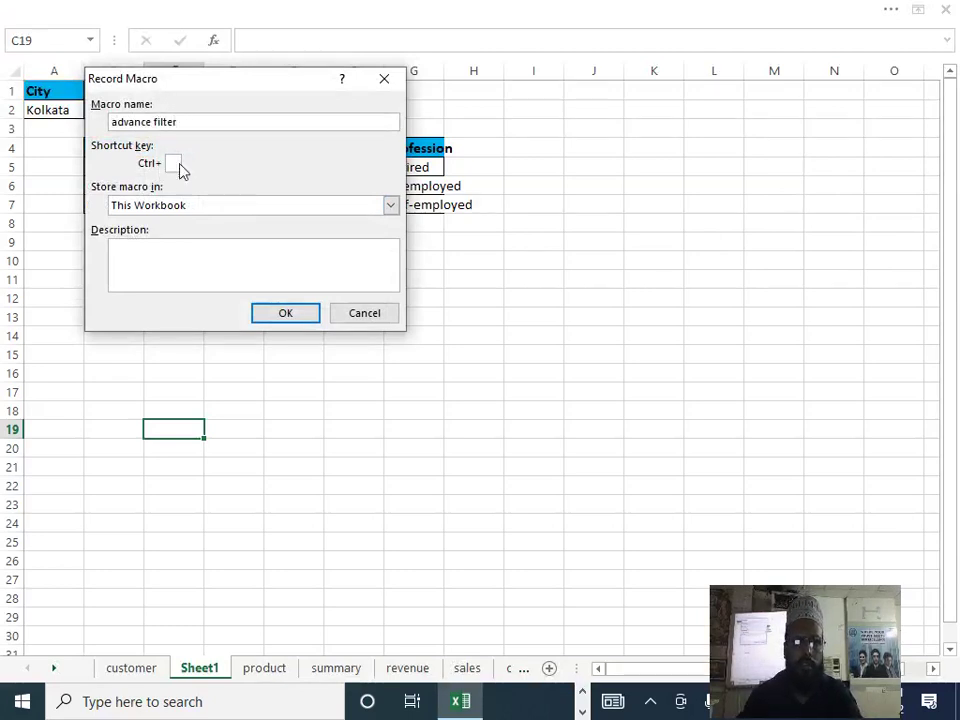
type("a")
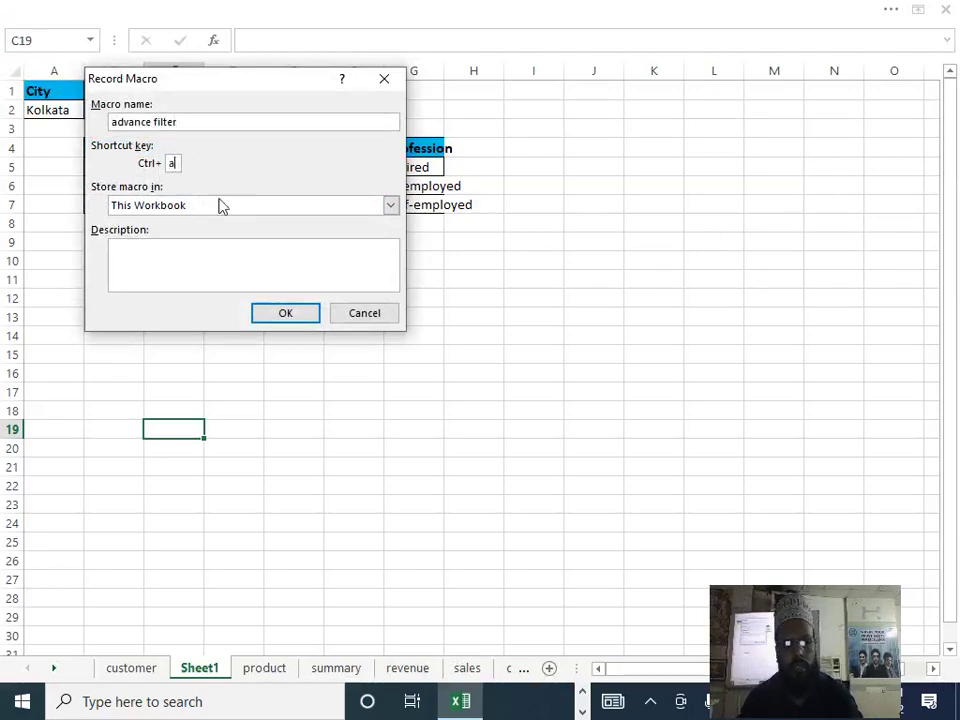
left_click(268, 318)
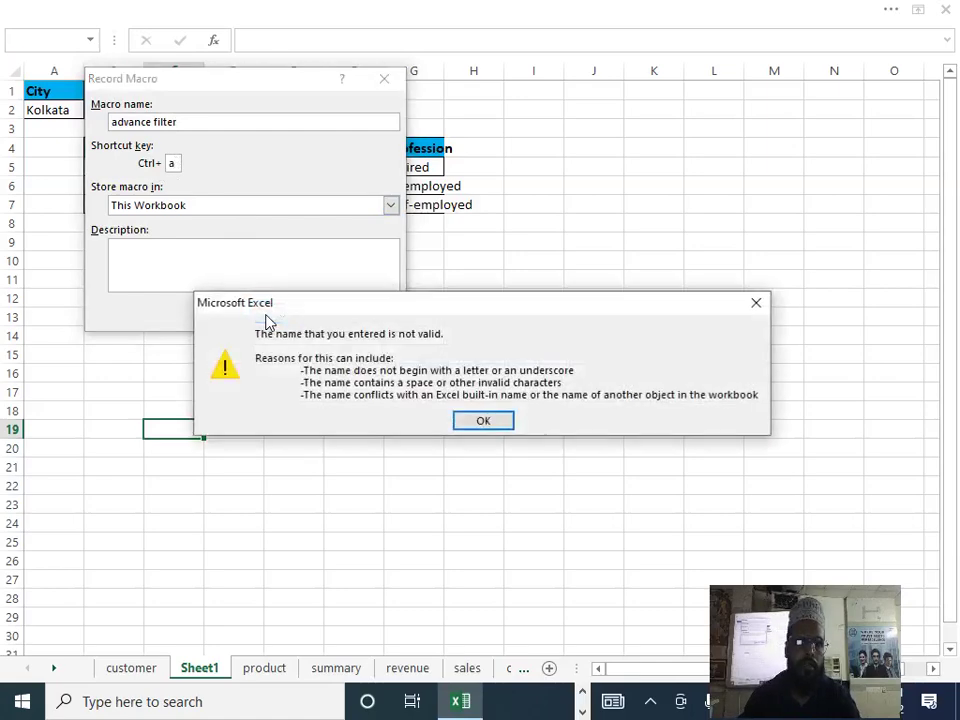
left_click(478, 424)
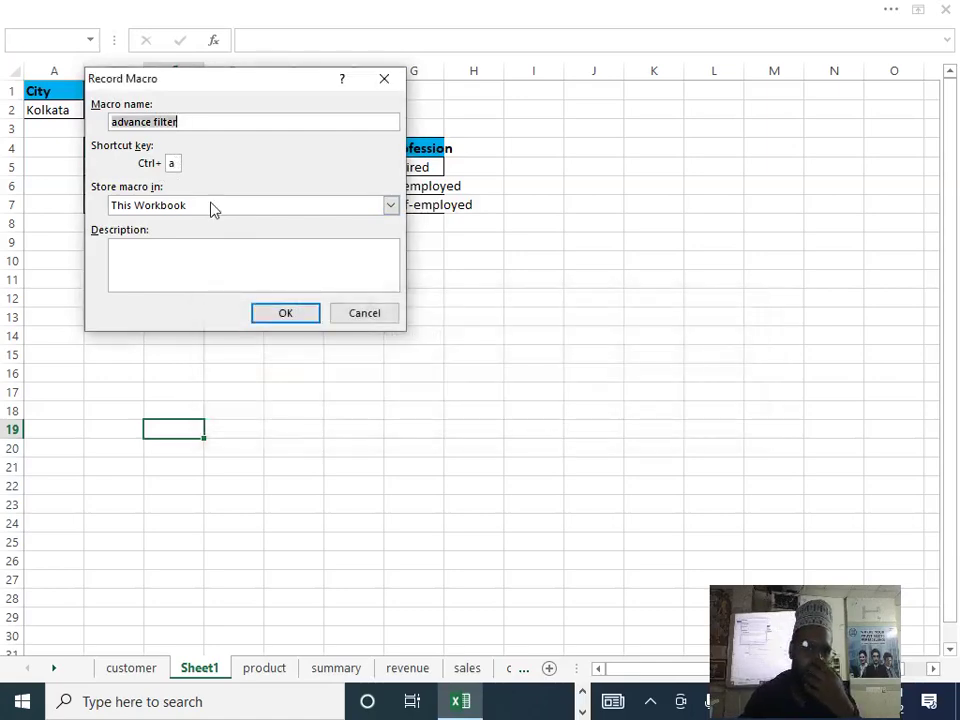
left_click(155, 120)
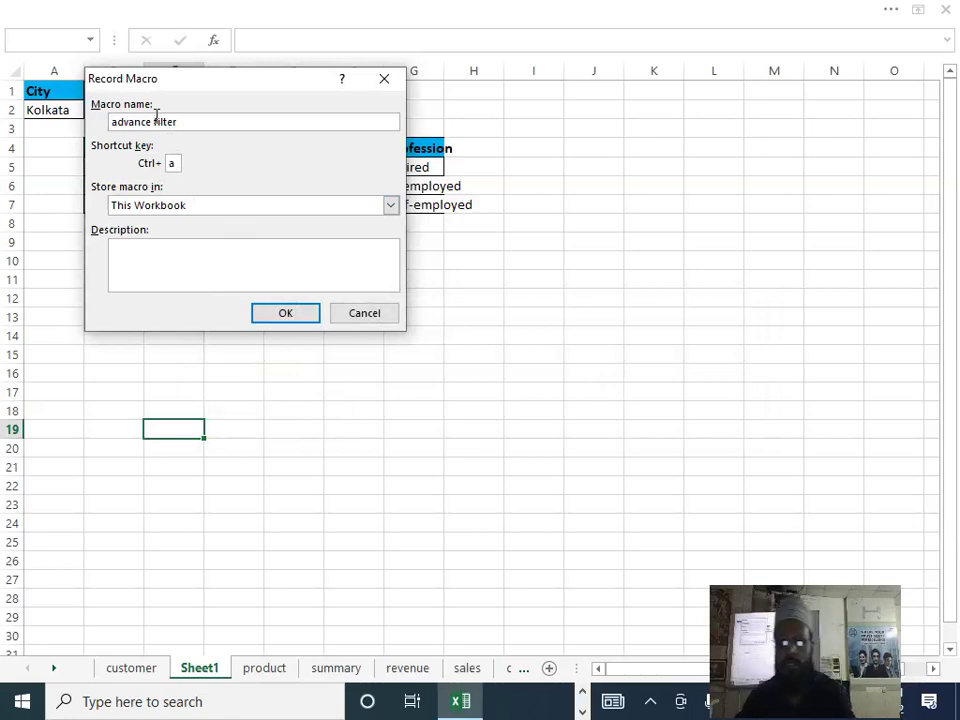
left_click(276, 314)
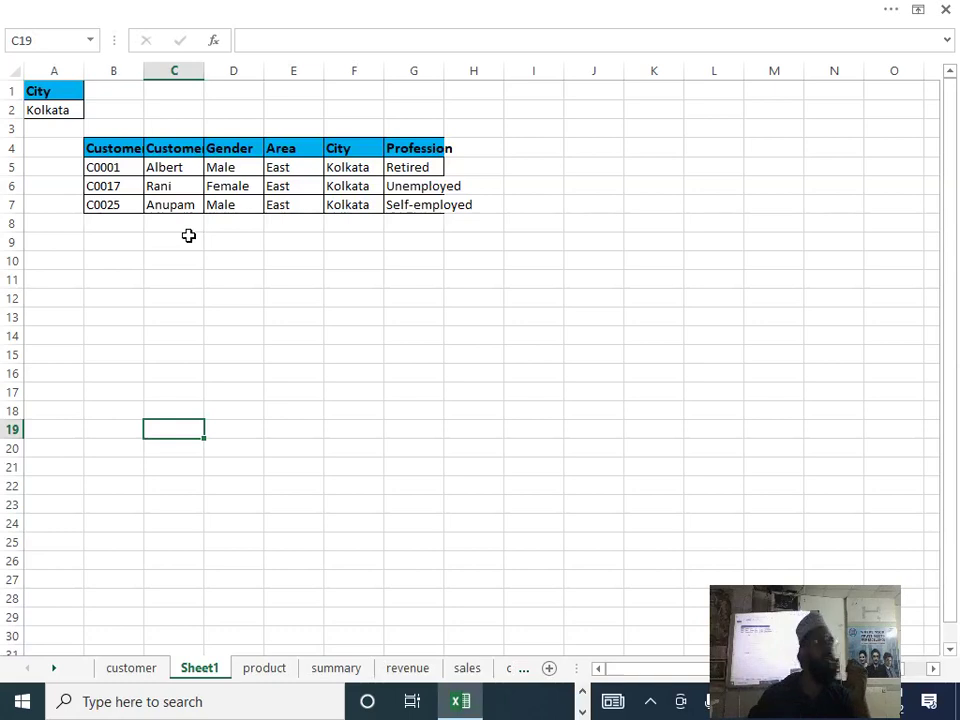
- Clear all contents and formatting from B4:M103 on Sheet1, including the earlier filter output
left_click_drag(100, 142, 792, 636)
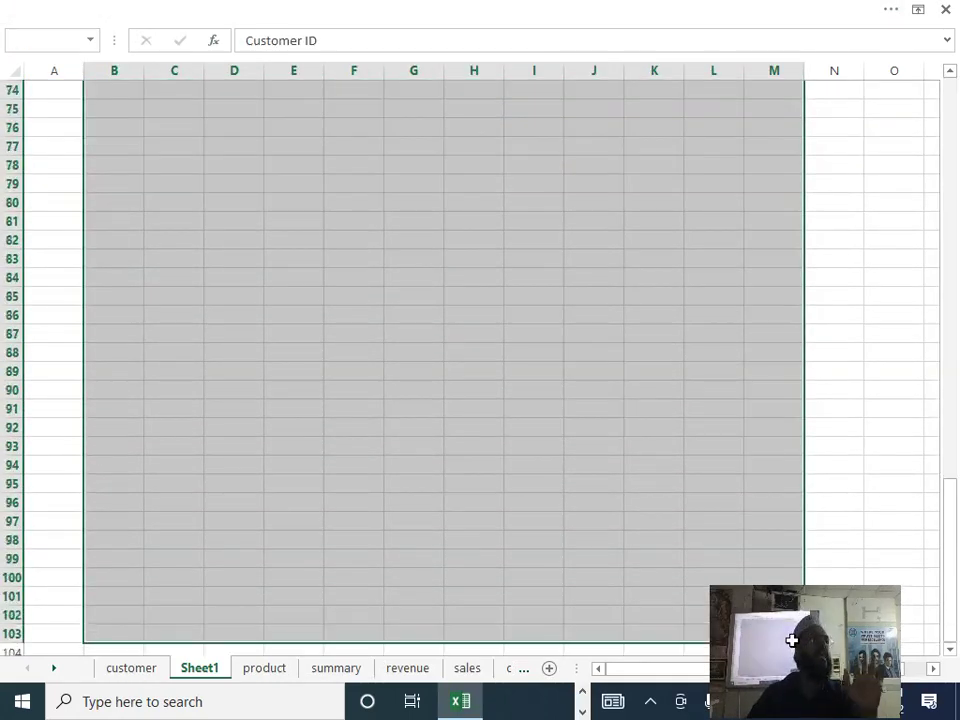
left_click(416, 7)
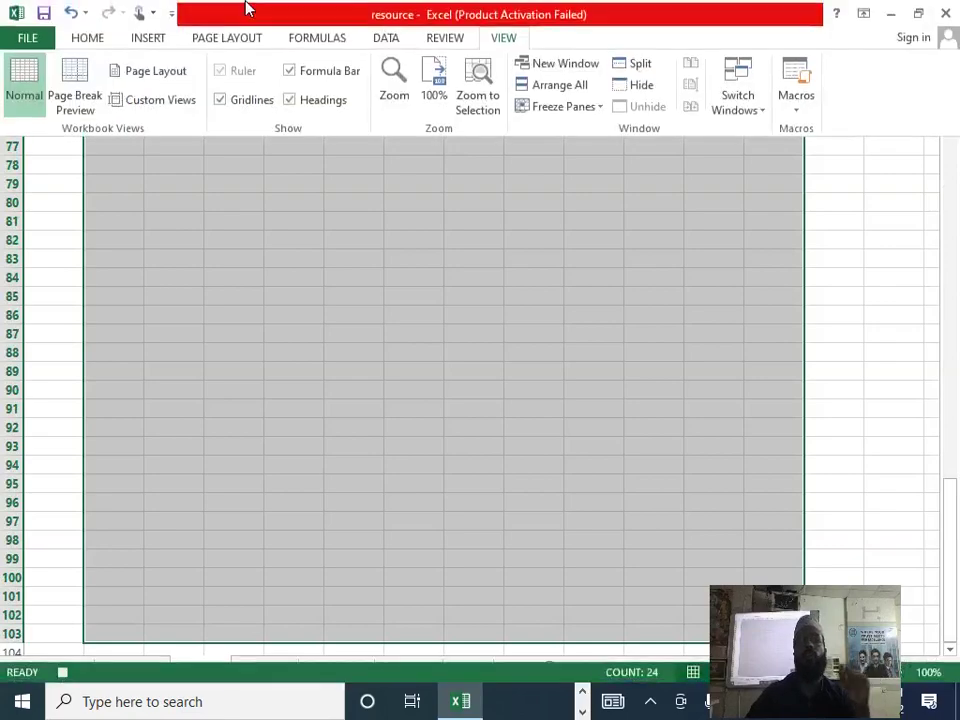
left_click(98, 38)
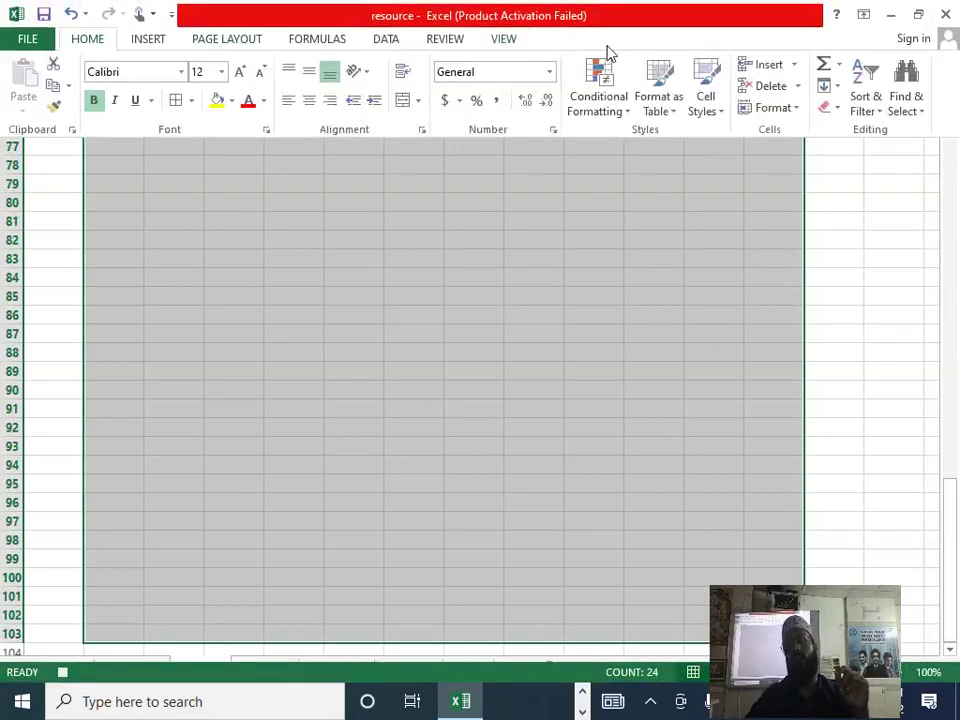
left_click(826, 107)
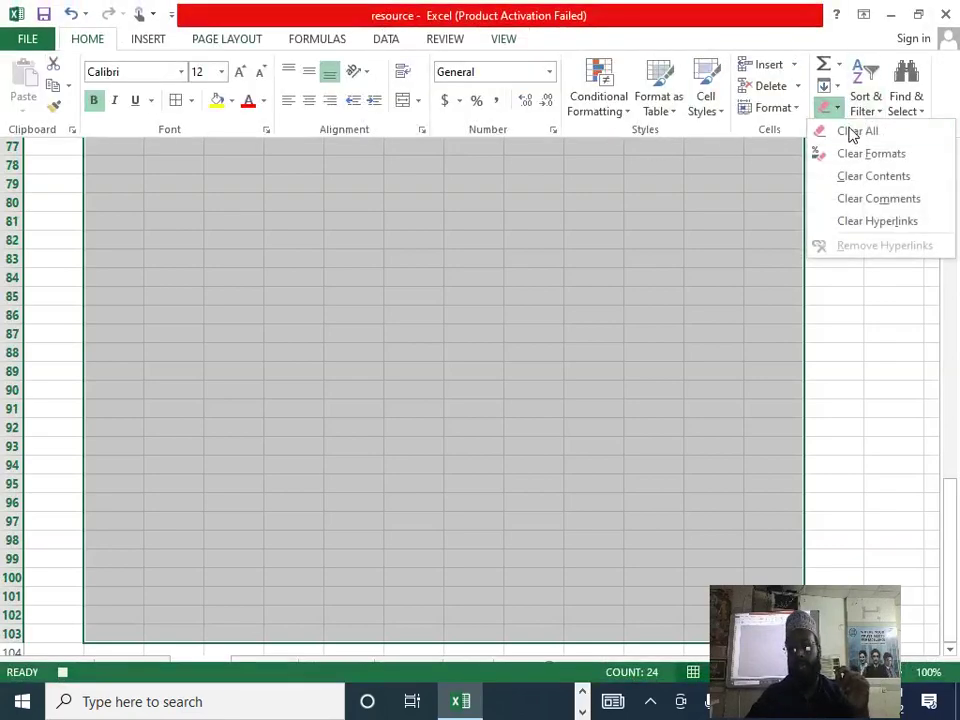
left_click(852, 153)
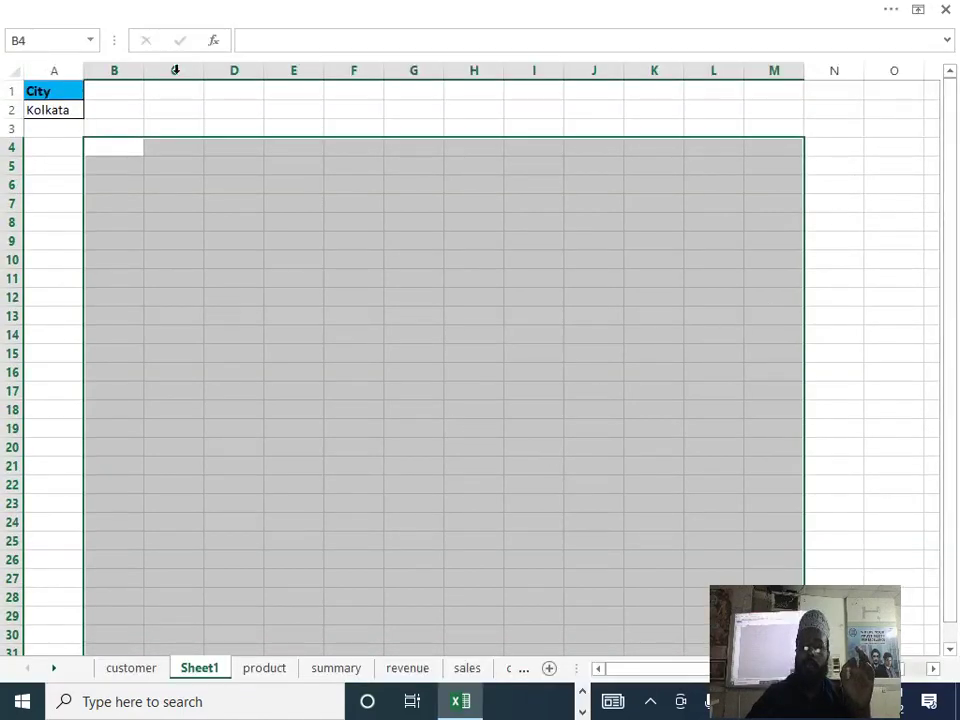
- Start an Advanced Filter from cell B4 with the customer sheet's table A1:F27 as the list range
left_click(116, 147)
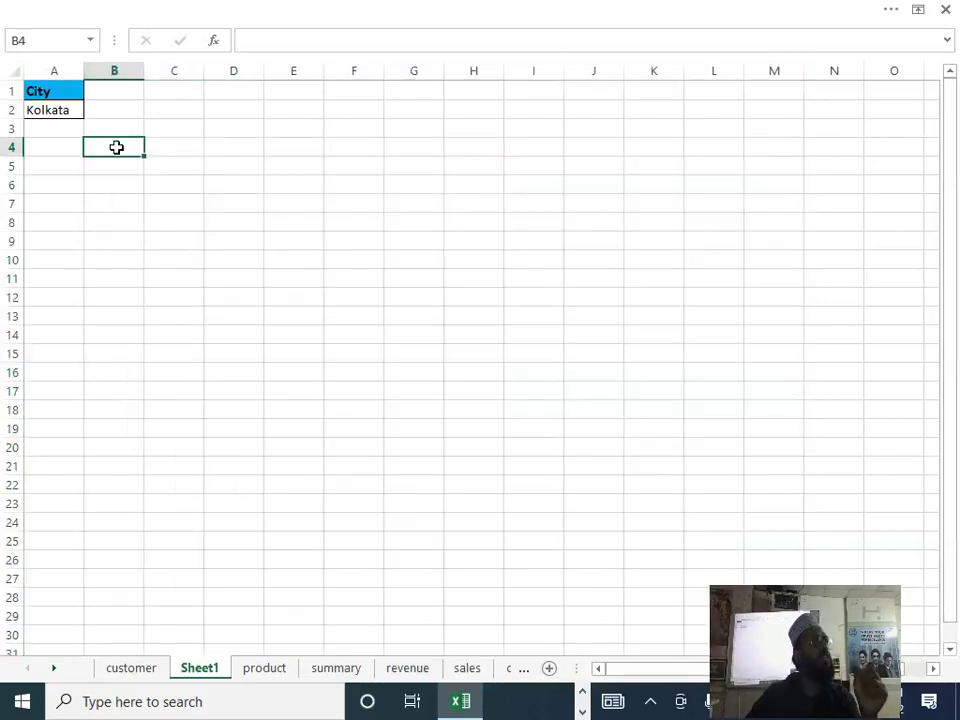
left_click(313, 8)
left_click(386, 40)
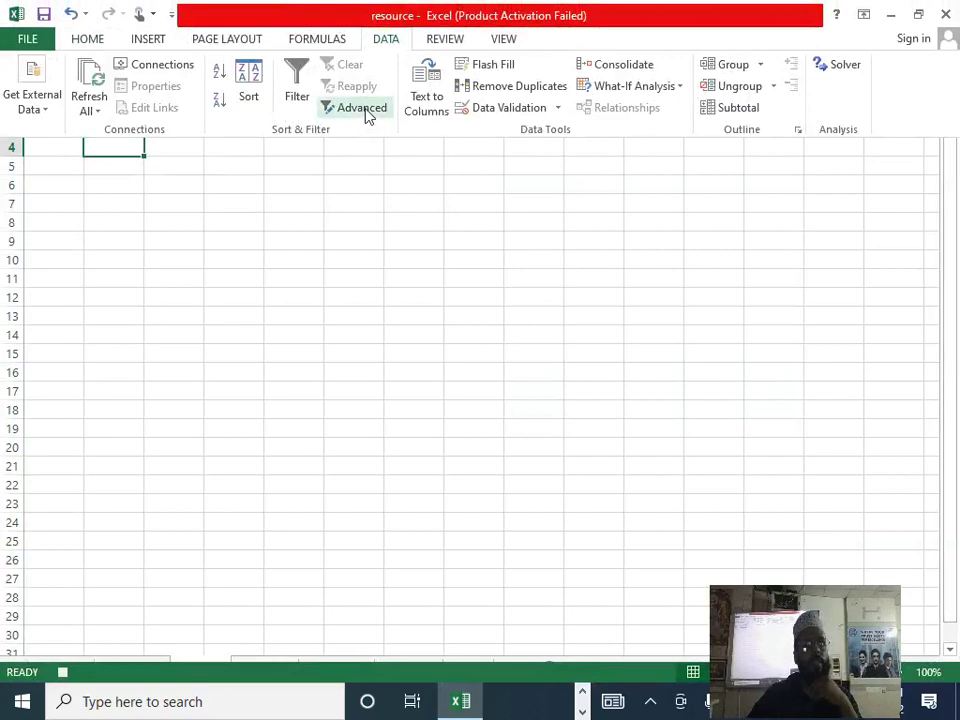
left_click(366, 110)
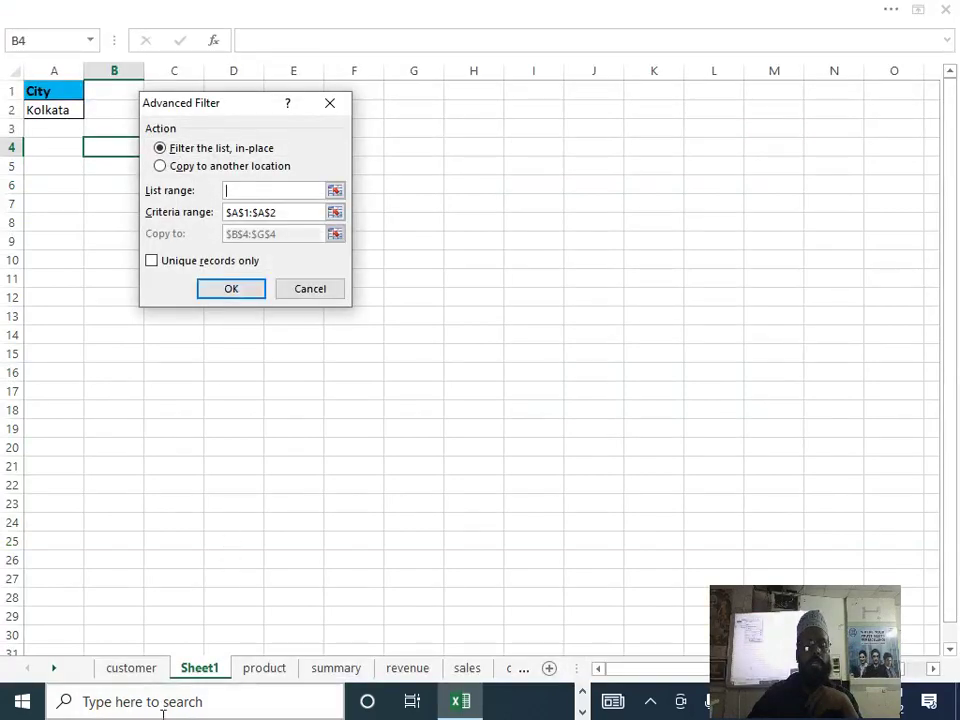
left_click(131, 668)
left_click(62, 91)
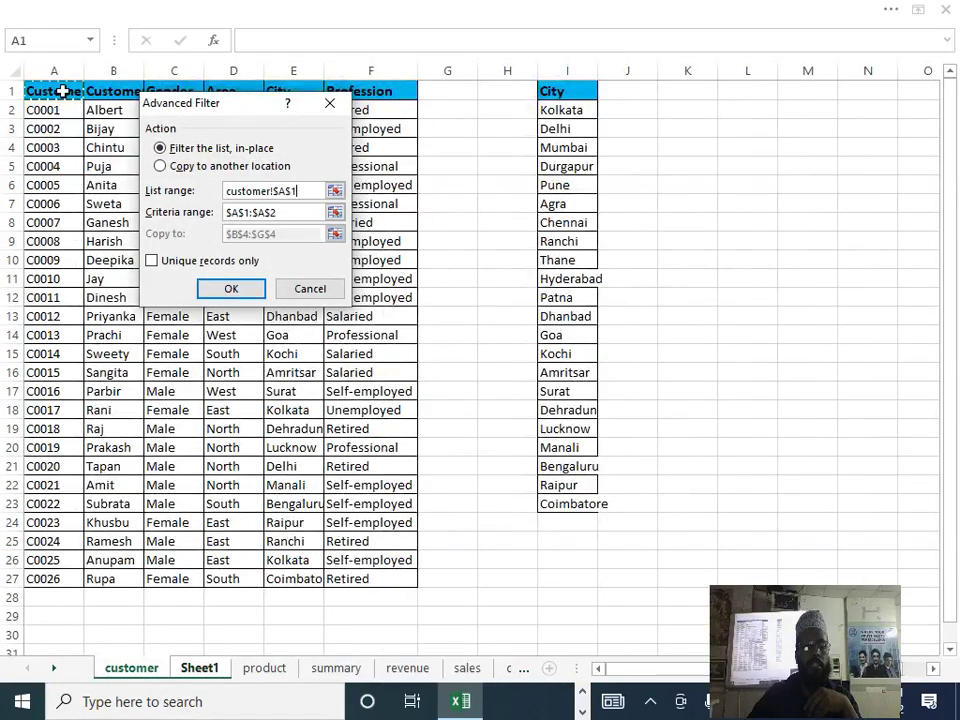
key("ctrl+a")
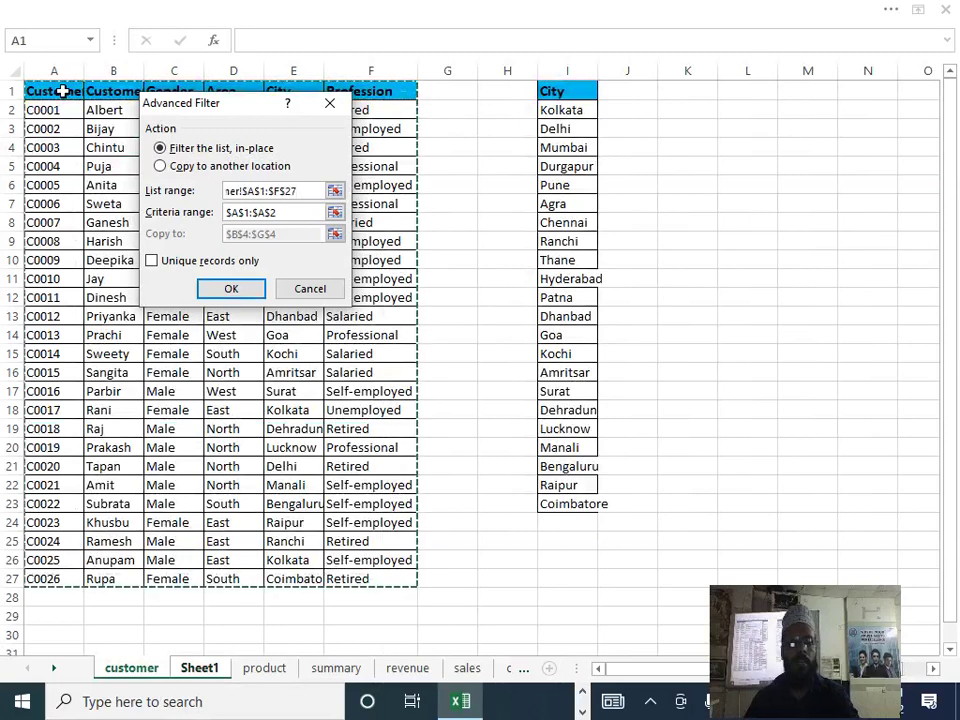
- Replace the Advanced Filter's criteria range with the City header and value in A1:A2 of Sheet1
left_click(296, 213)
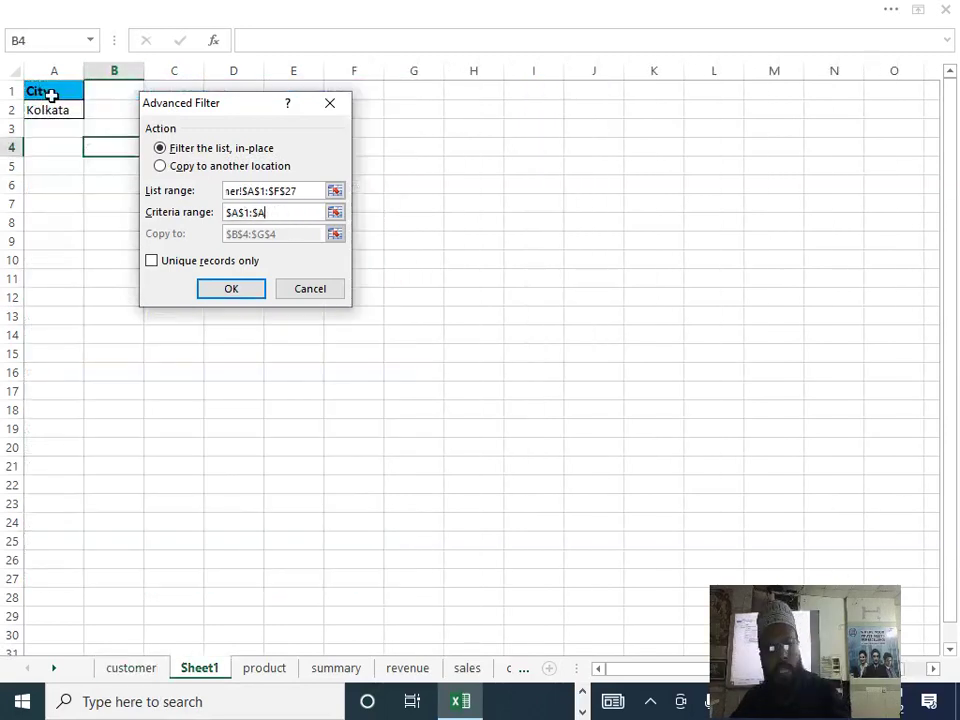
key("BackSpace")
key("BackSpace")
key("BackSpace")
key("BackSpace")
key("BackSpace")
key("BackSpace")
key("BackSpace")
key("BackSpace")
left_click_drag(50, 94, 51, 114)
- Set the Advanced Filter to copy to another location, with Sheet1 cell B4 as the destination, and run it
left_click(206, 166)
left_click(281, 234)
key("BackSpace")
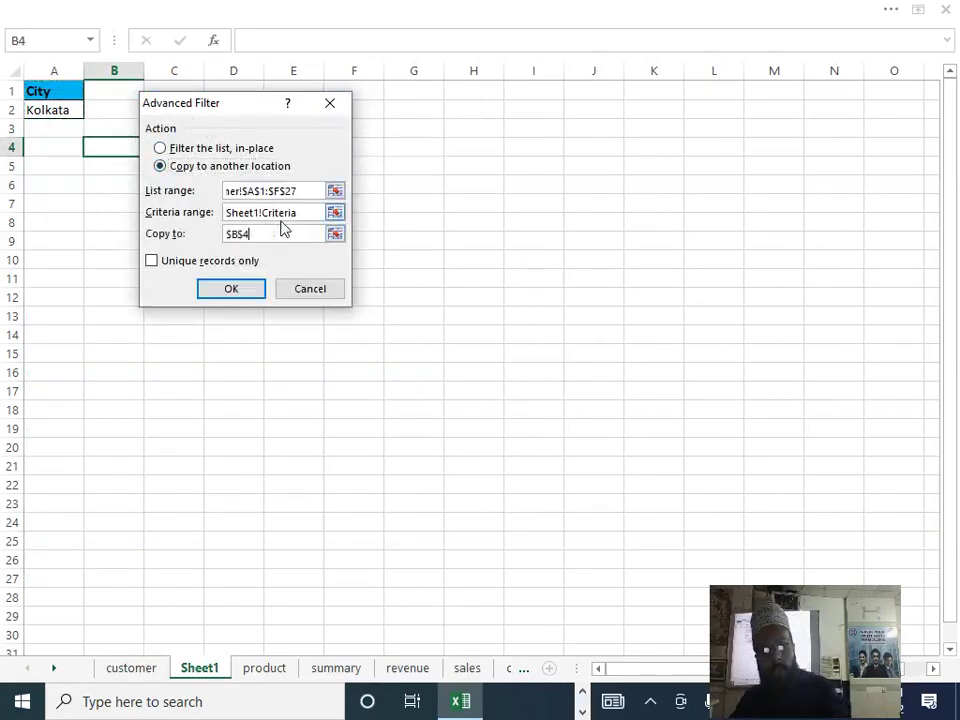
key("BackSpace")
key("BackSpace")
key("BackSpace")
key("BackSpace")
left_click(110, 147)
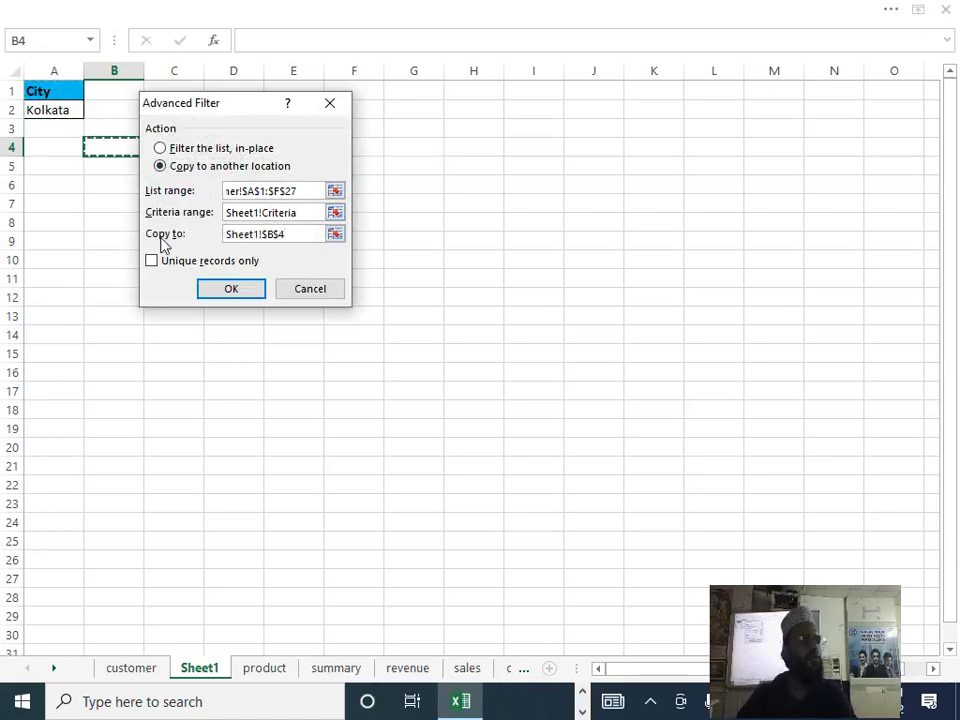
left_click(223, 288)
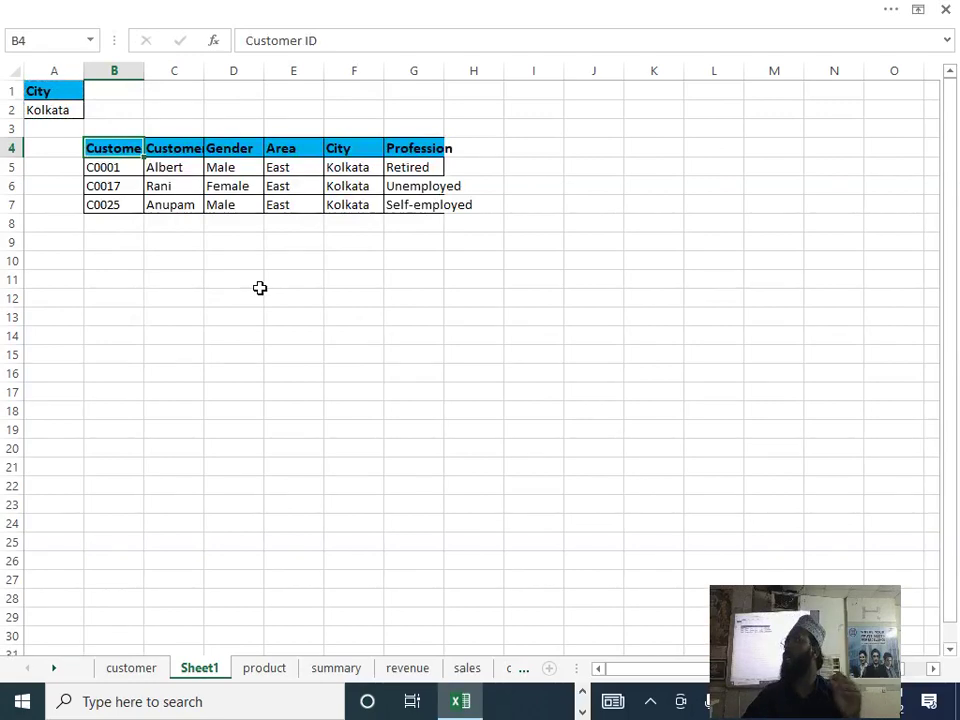
- Stop recording the macro and return to the worksheet
left_click(293, 6)
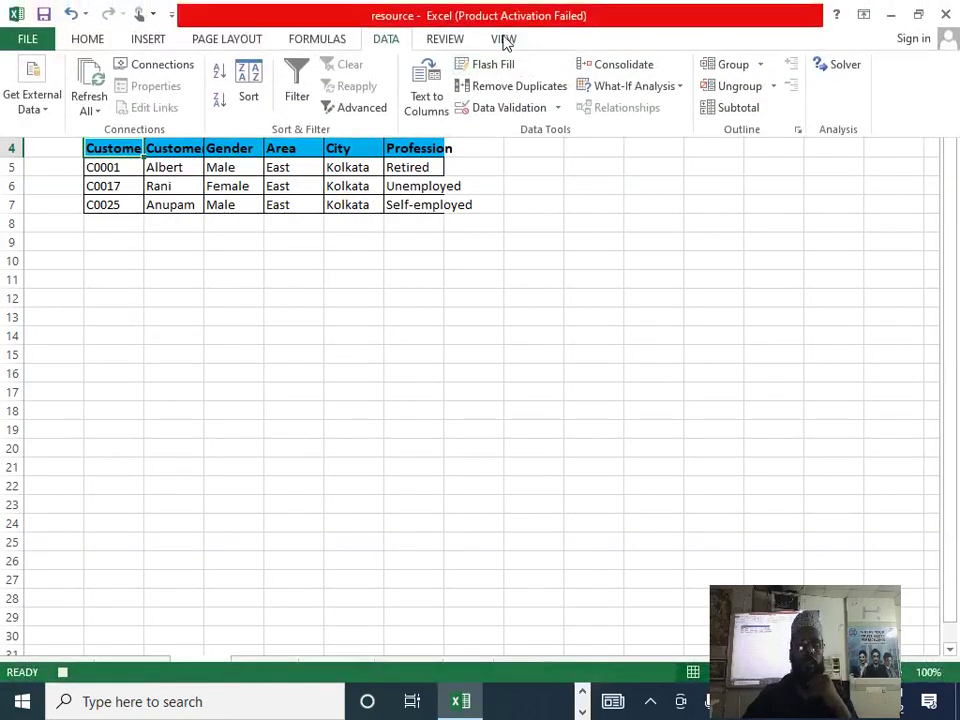
left_click(503, 40)
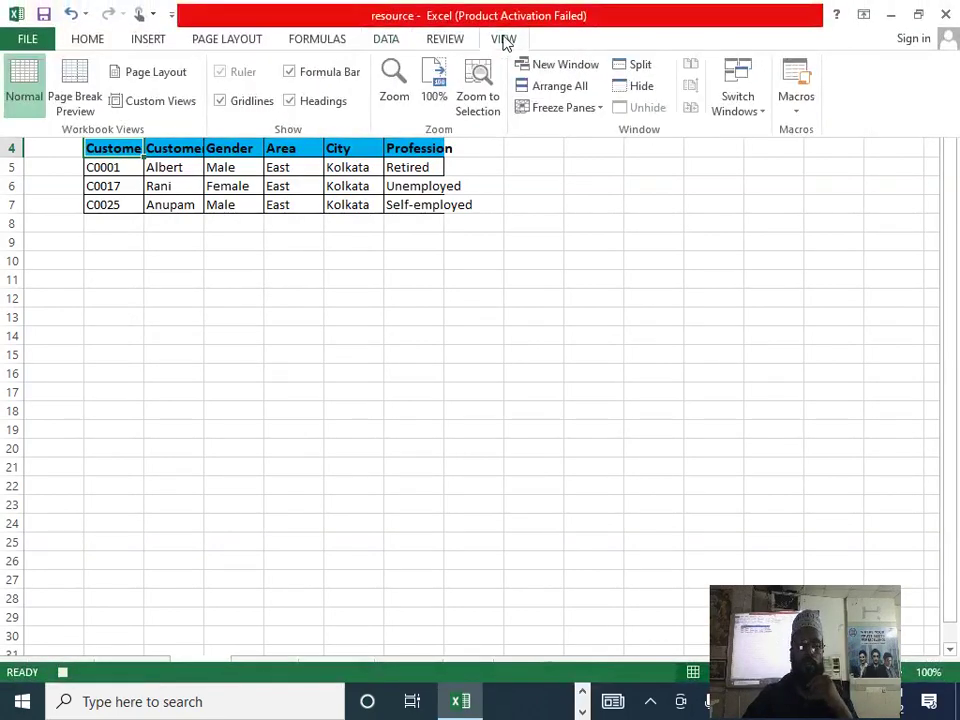
left_click(794, 102)
left_click(842, 157)
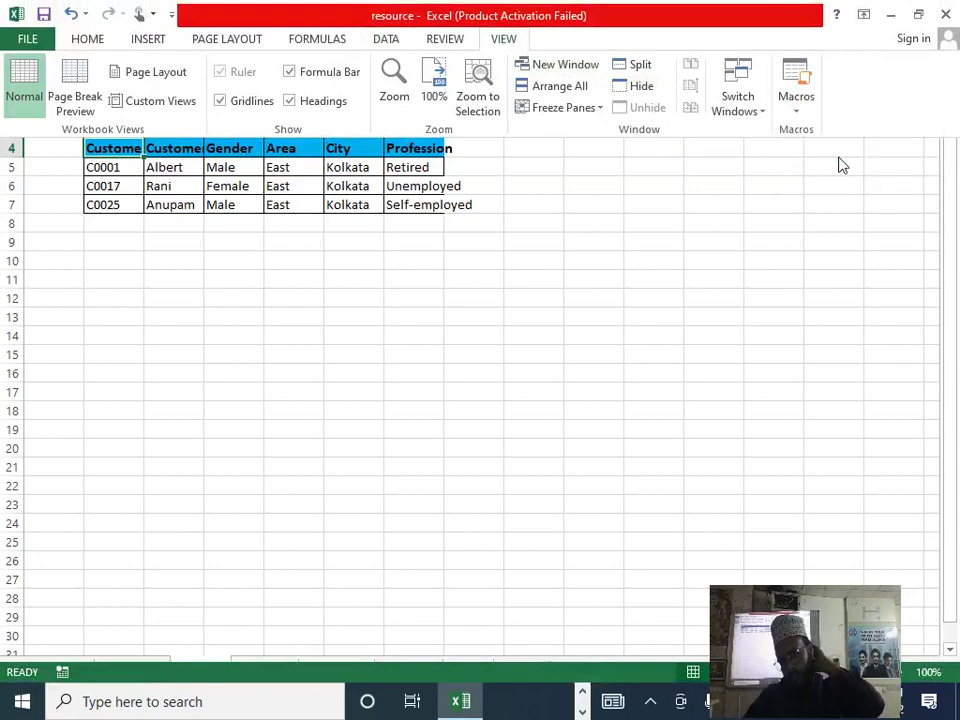
left_click(608, 357)
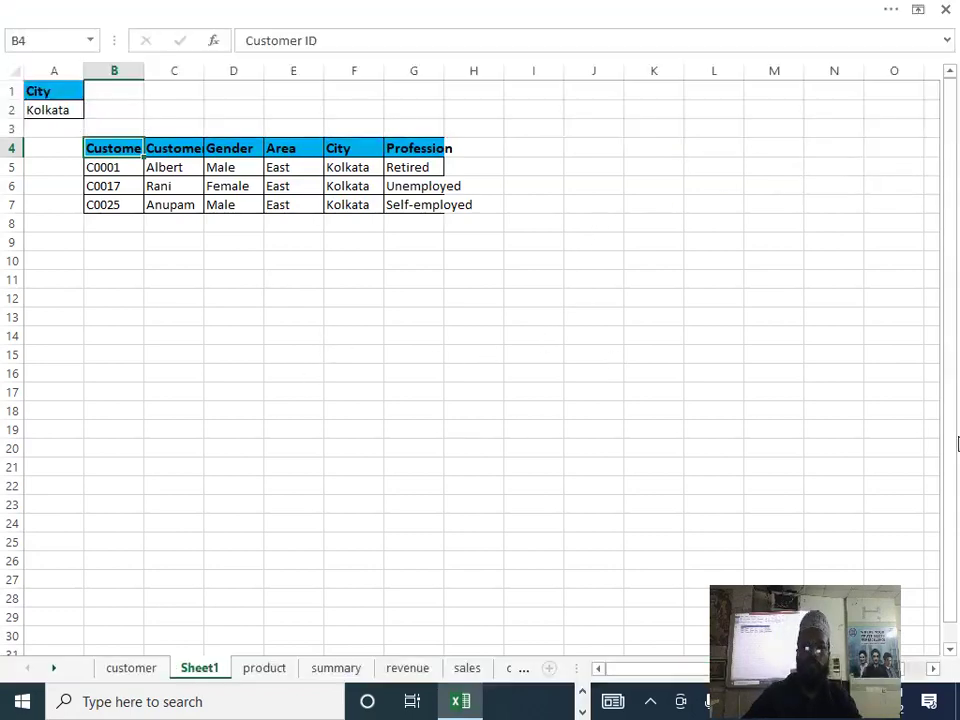
left_click(780, 277)
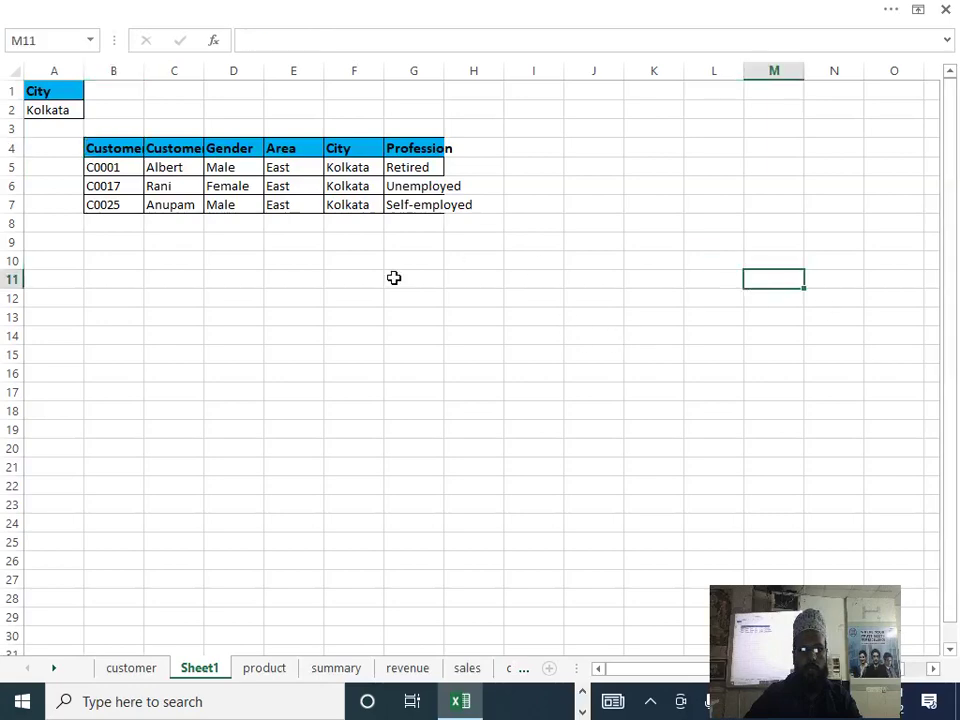
- Choose Mumbai as the city criterion in A2 and autofit the width of the Profession column G
left_click(66, 109)
left_click(91, 110)
left_click(42, 147)
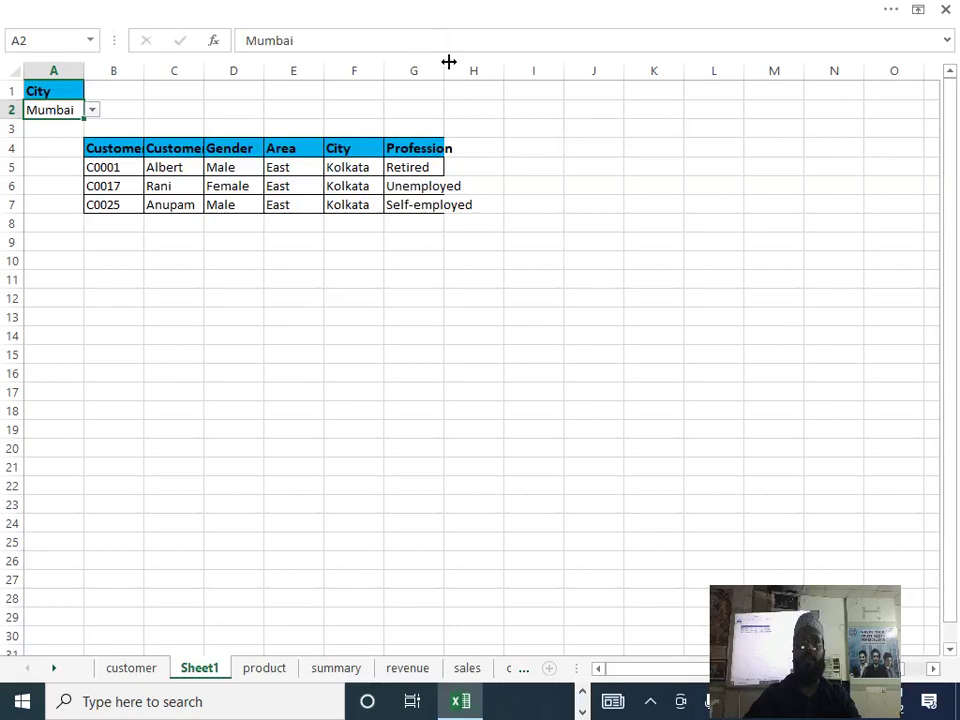
double_click(447, 68)
left_click(567, 260)
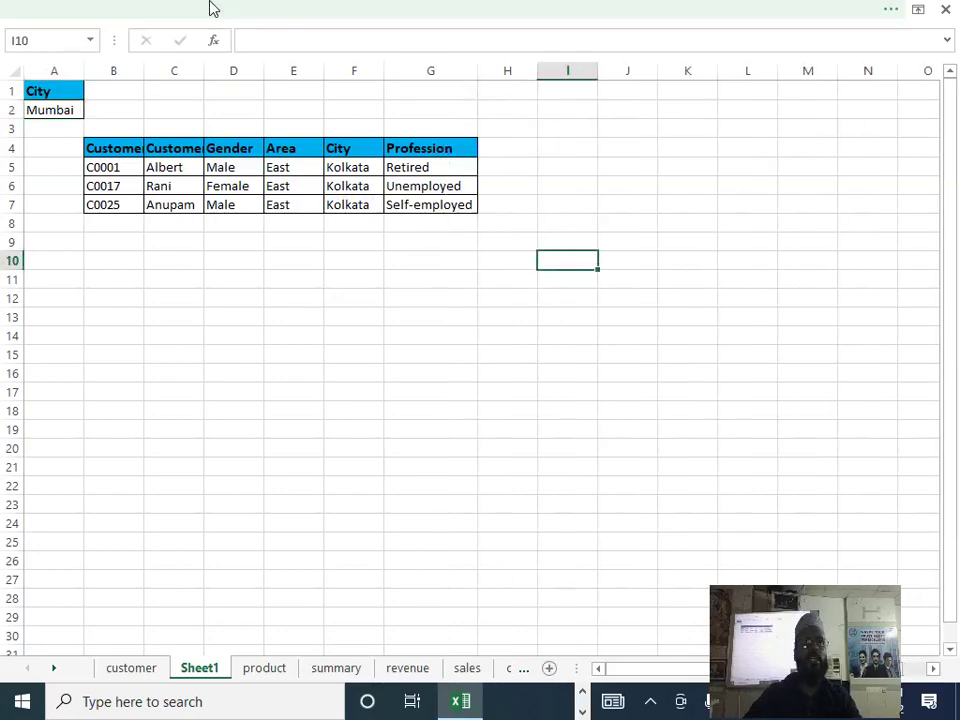
- Draw an oval about 2.31" wide and 1.08" high over columns I to L beside the filtered table and label it Filter
left_click(212, 8)
left_click(147, 39)
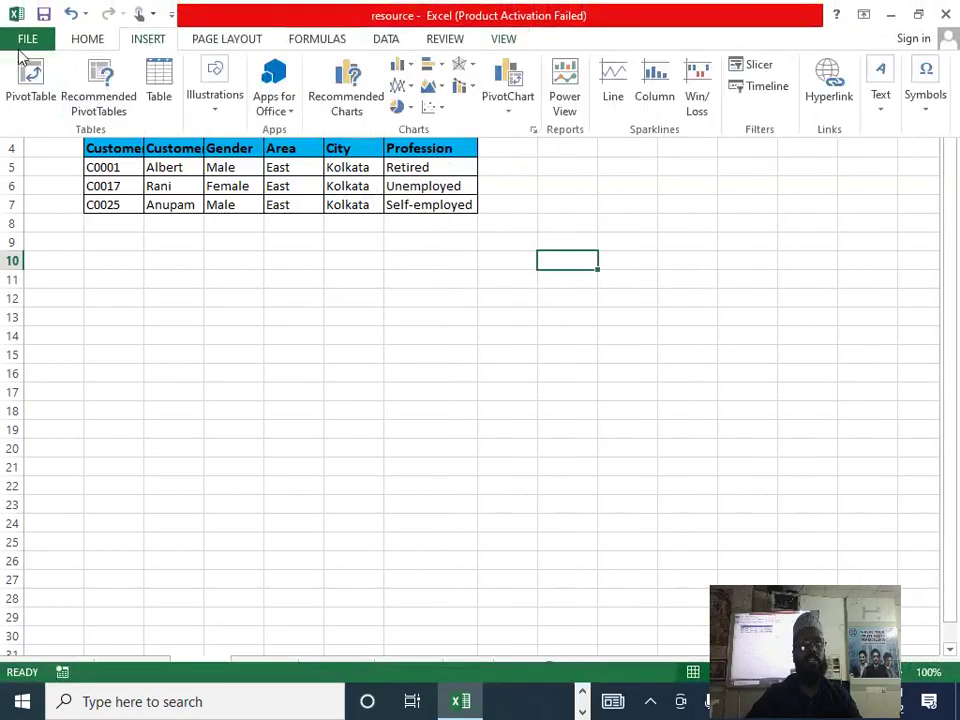
left_click(215, 110)
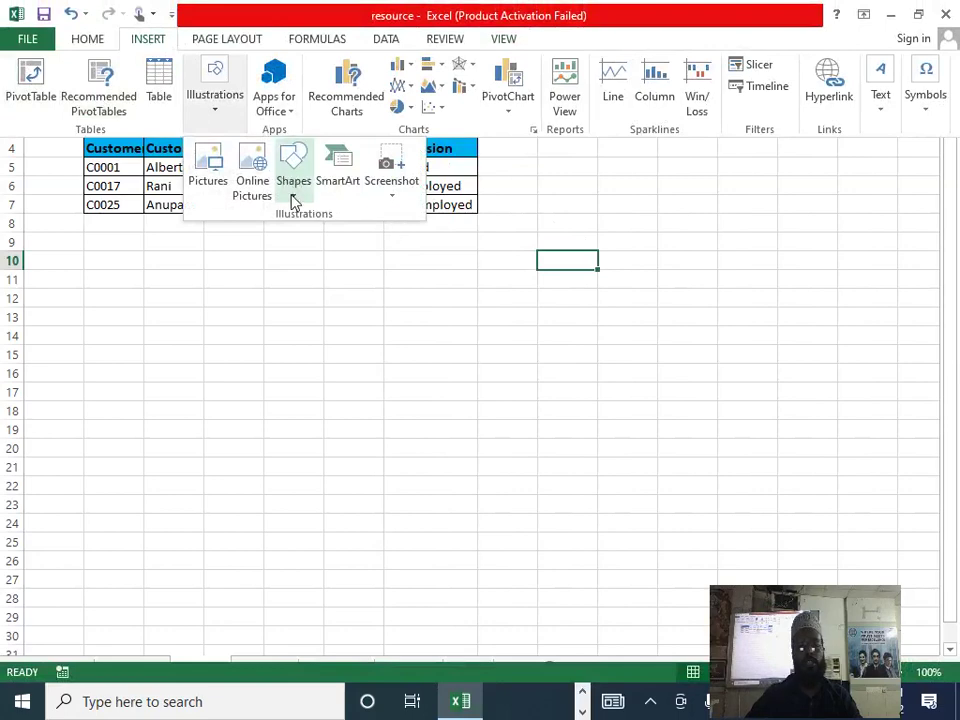
left_click(293, 195)
left_click(350, 238)
mouse_move(575, 205)
left_mouse_down()
mouse_move(705, 236)
mouse_move(784, 302)
left_mouse_up()
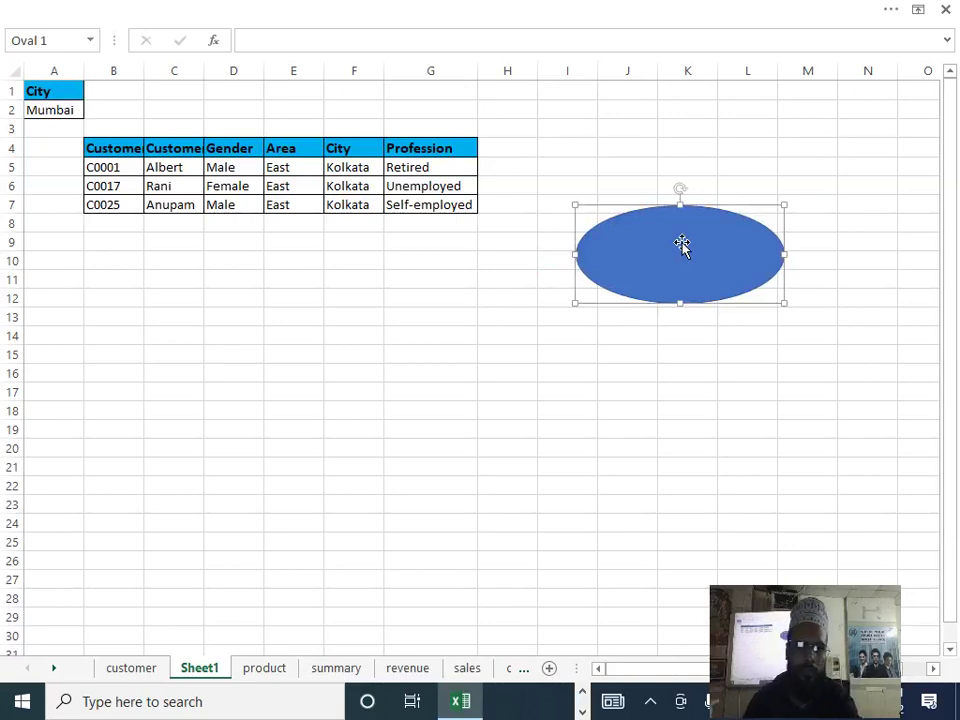
type("Fil")
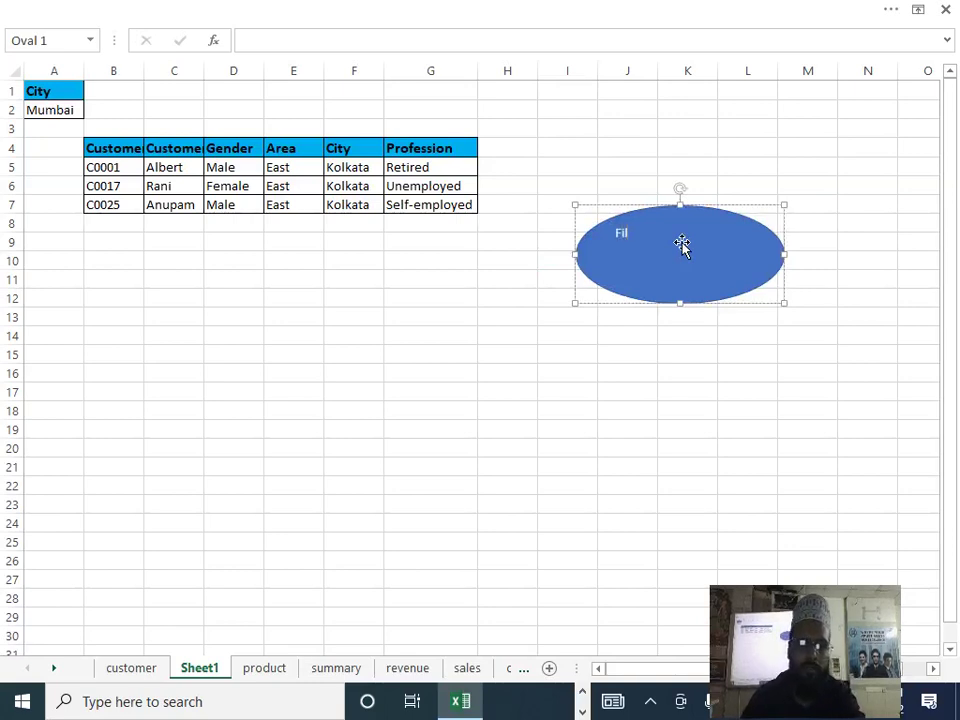
type("ter")
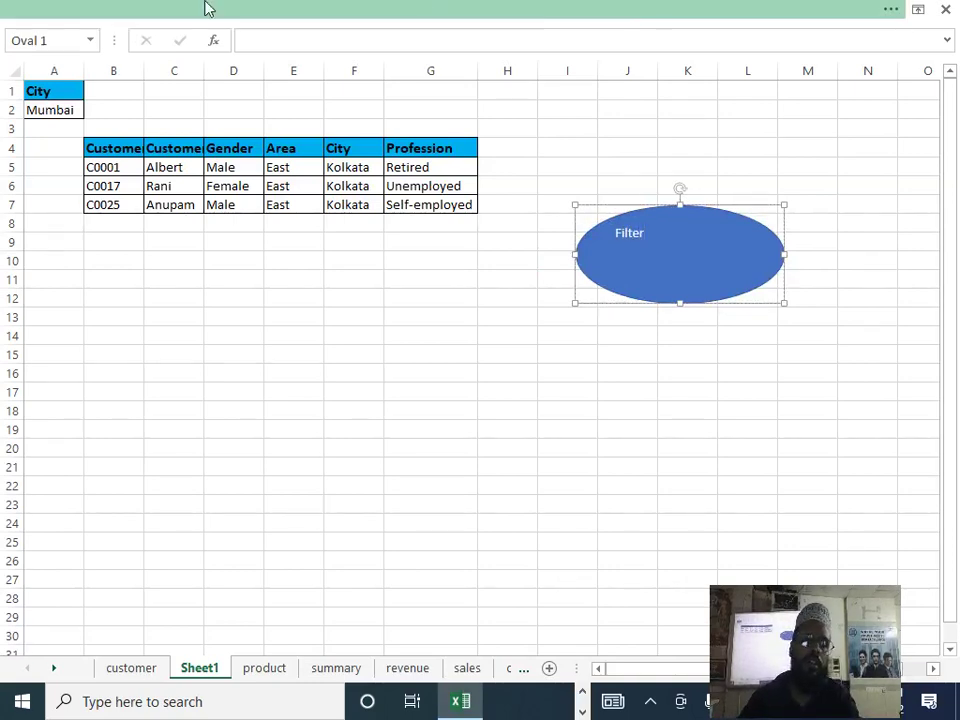
- Centre the Filter label horizontally and vertically within the oval
left_click(205, 8)
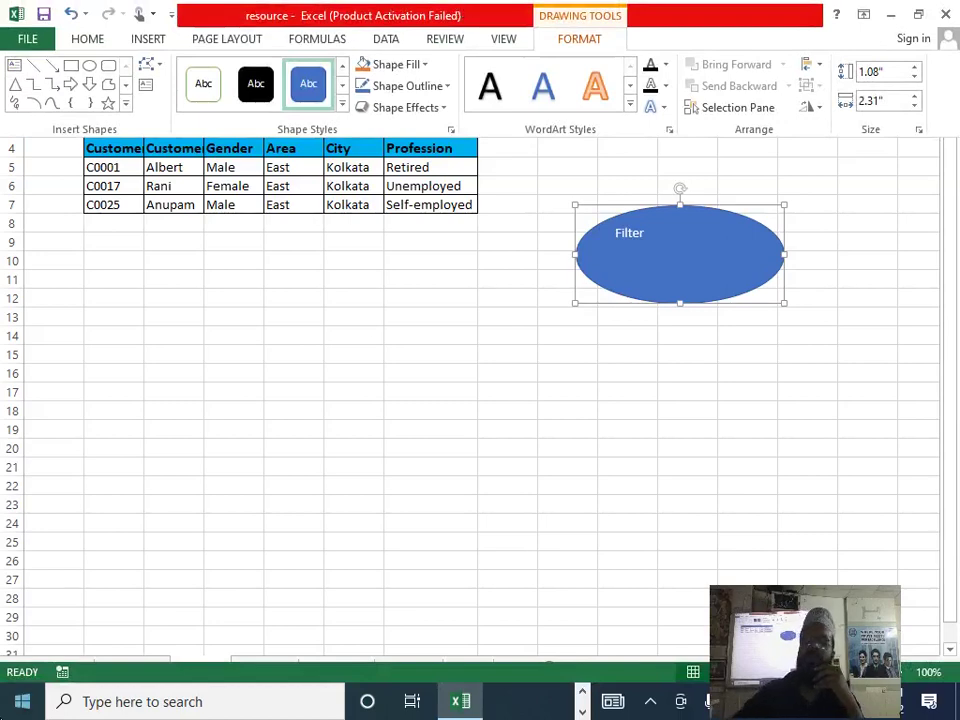
left_click(83, 42)
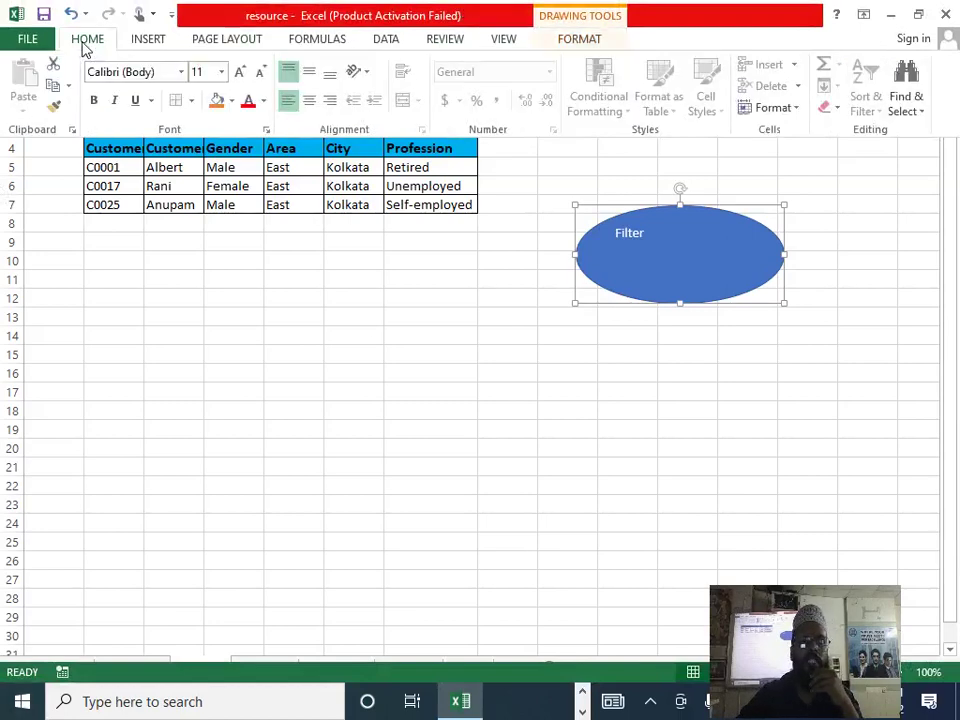
left_click(310, 101)
left_click(310, 72)
- Apply the light orange gradient shape style with dark text to the Filter oval
left_click(579, 40)
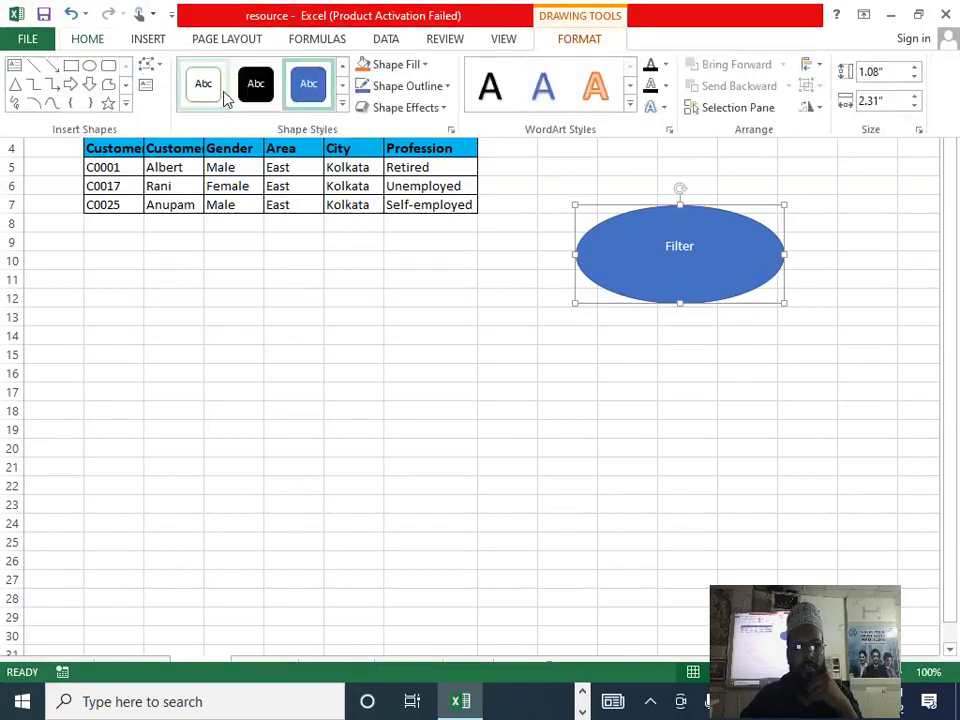
left_click(343, 108)
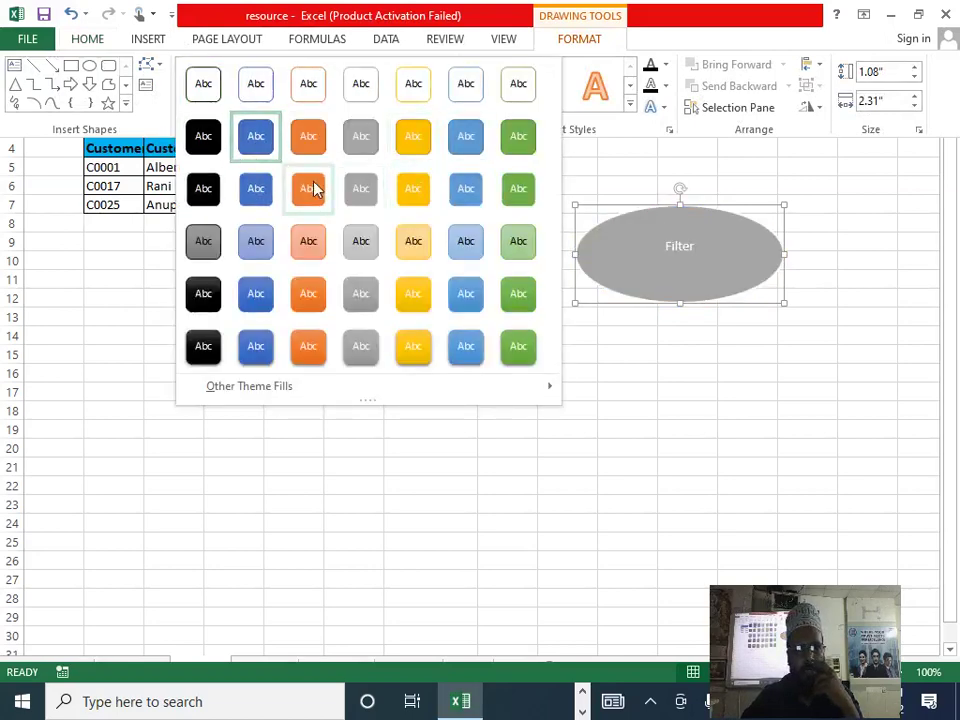
left_click(302, 245)
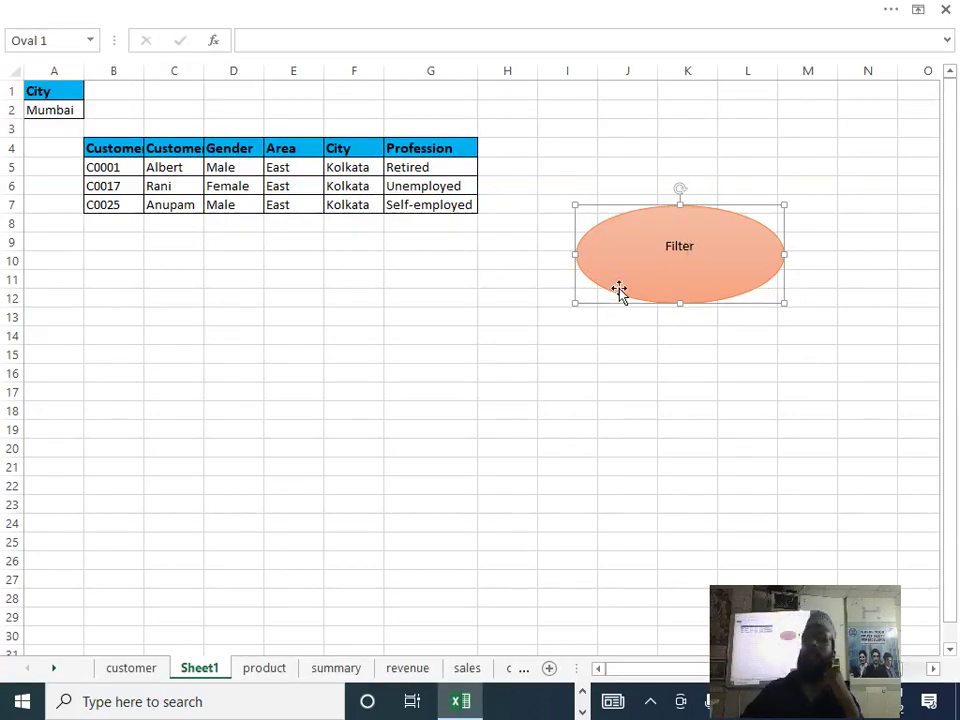
- Assign the advancefilter macro to the Filter oval and run it for the Mumbai criterion using the oval
right_click(654, 266)
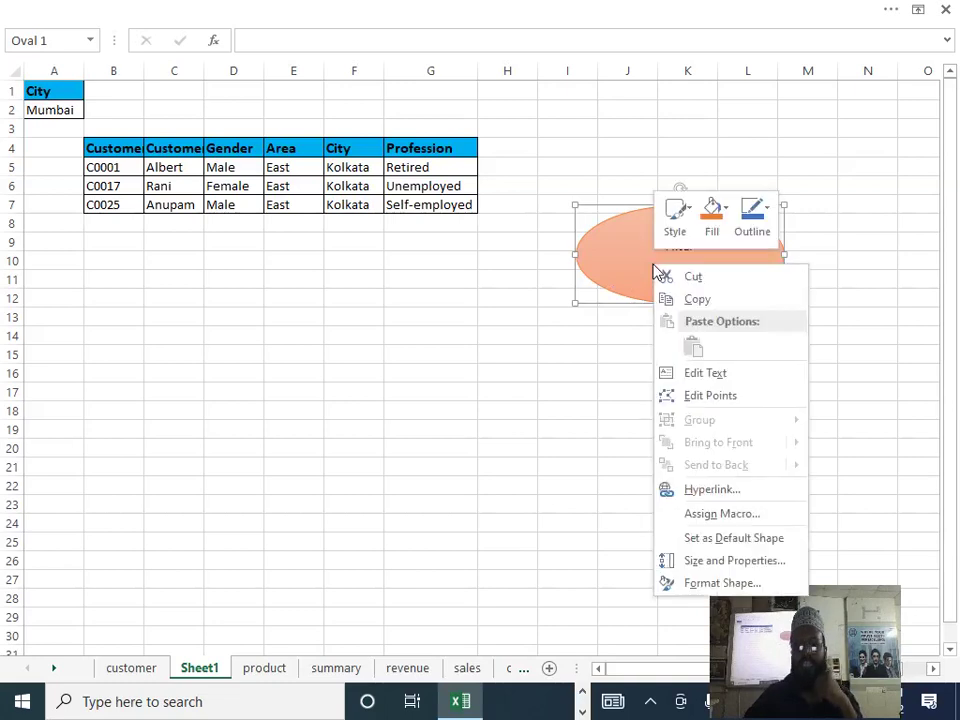
left_click(745, 515)
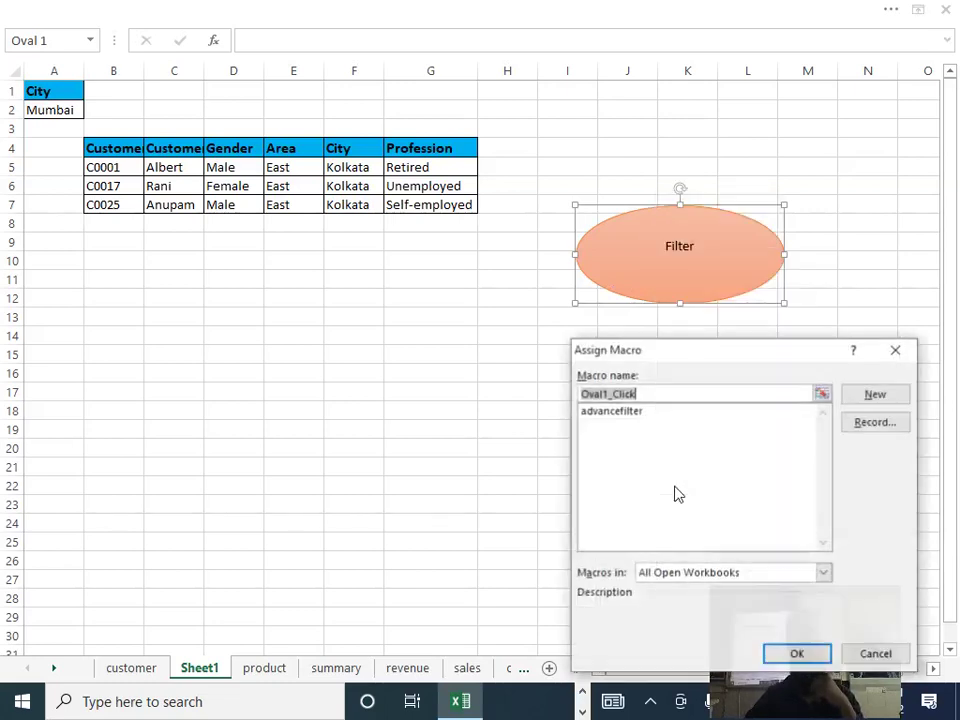
left_click(615, 411)
left_click_drag(801, 358, 760, 126)
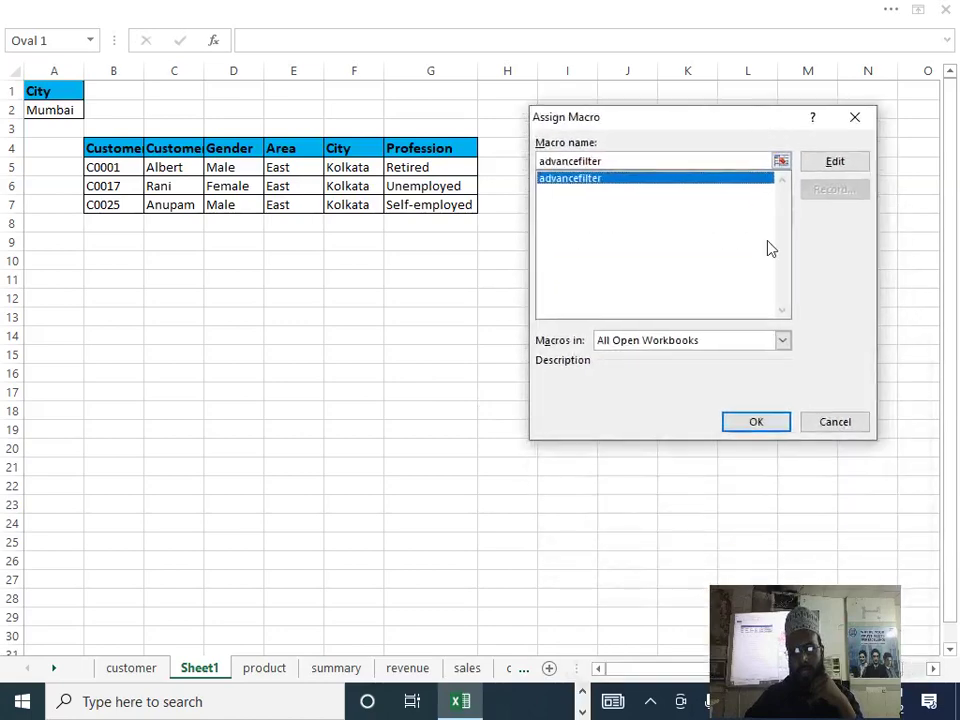
left_click(760, 422)
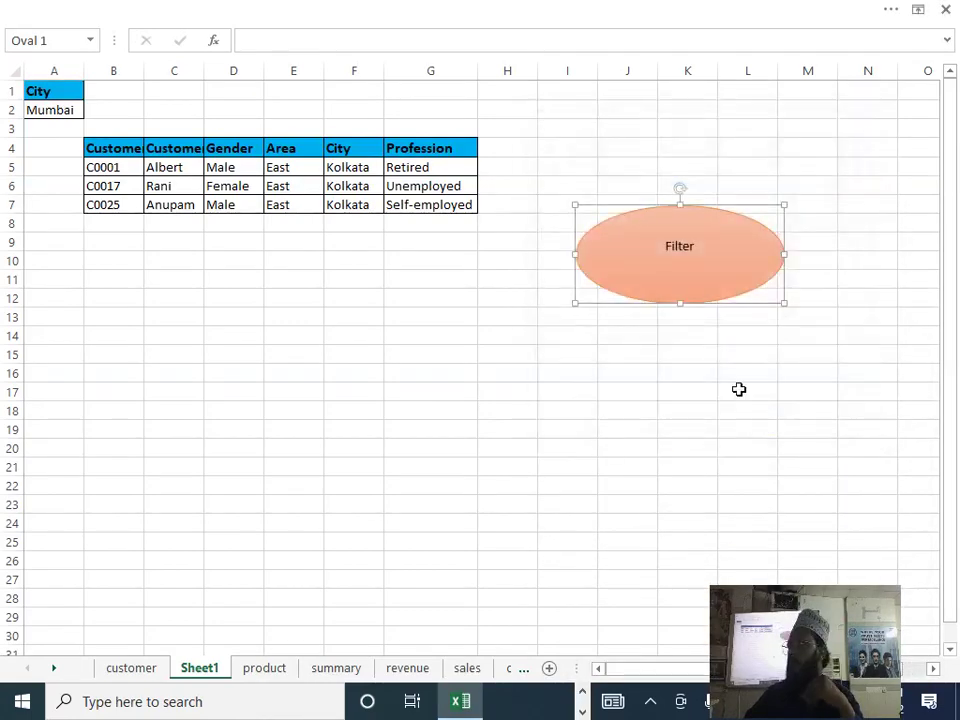
left_click(553, 449)
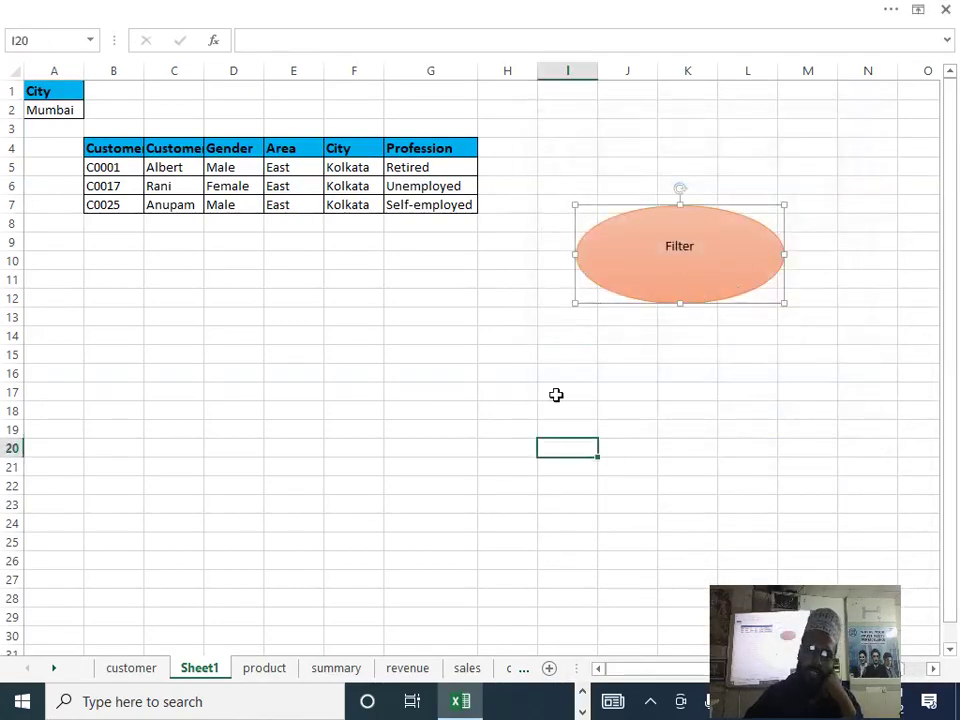
left_click(689, 284)
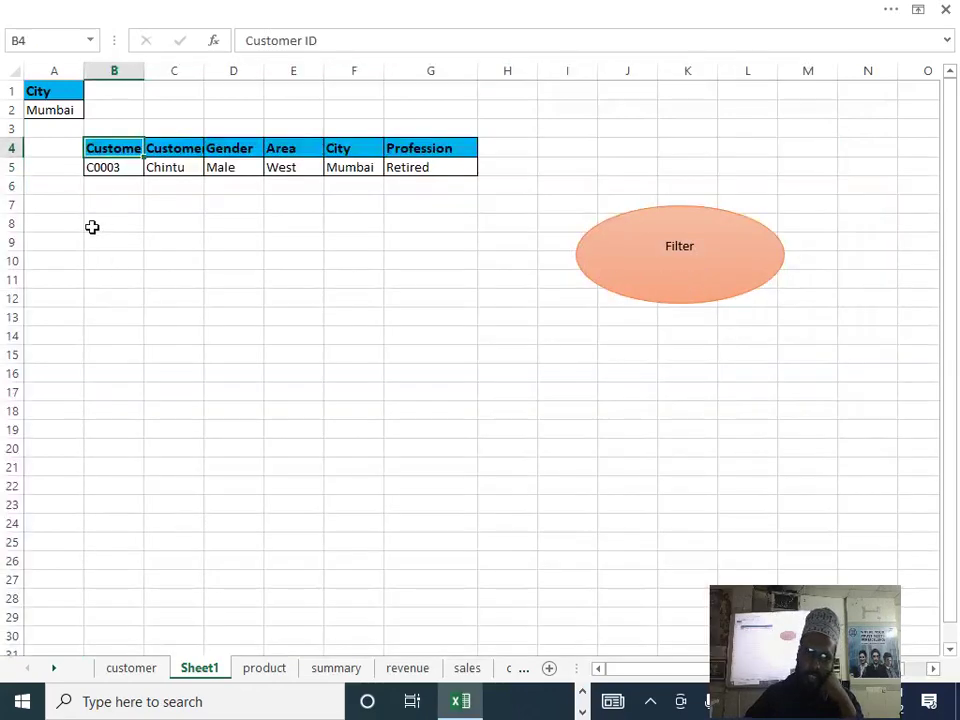
- Choose Chennai as the city criterion in A2 and rerun the filter using the Filter oval
left_click(55, 110)
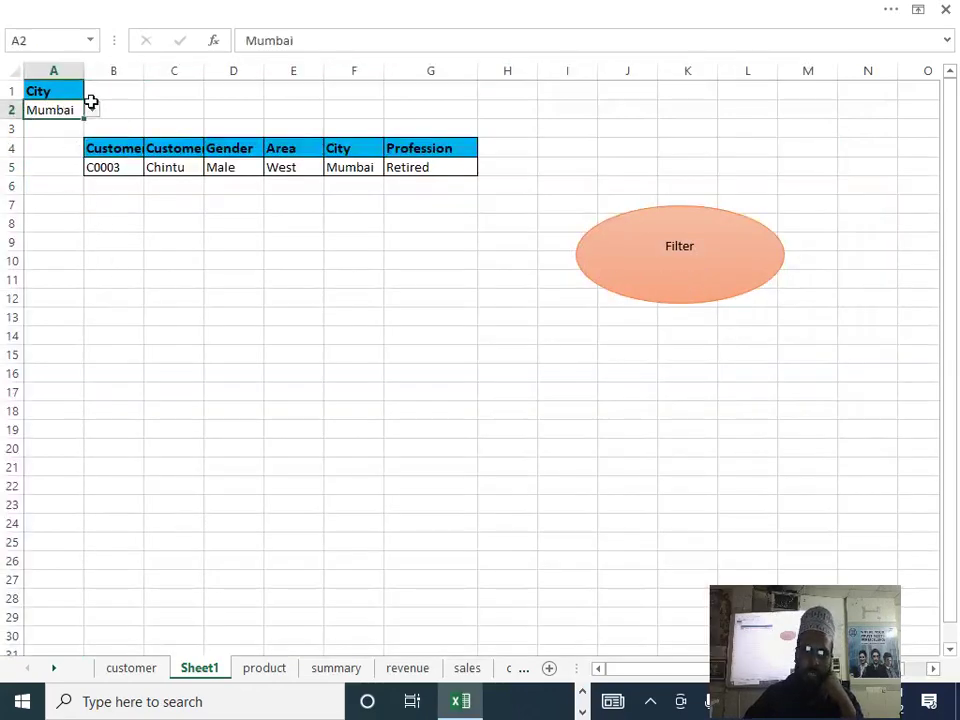
left_click(92, 125)
left_click(70, 106)
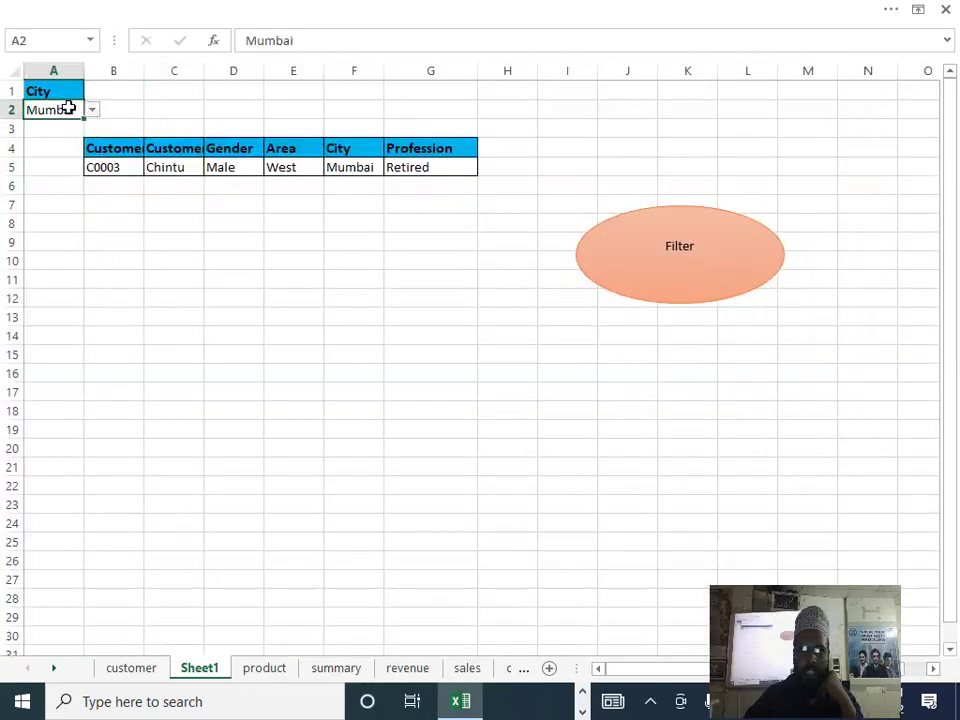
left_click(91, 112)
left_click(49, 172)
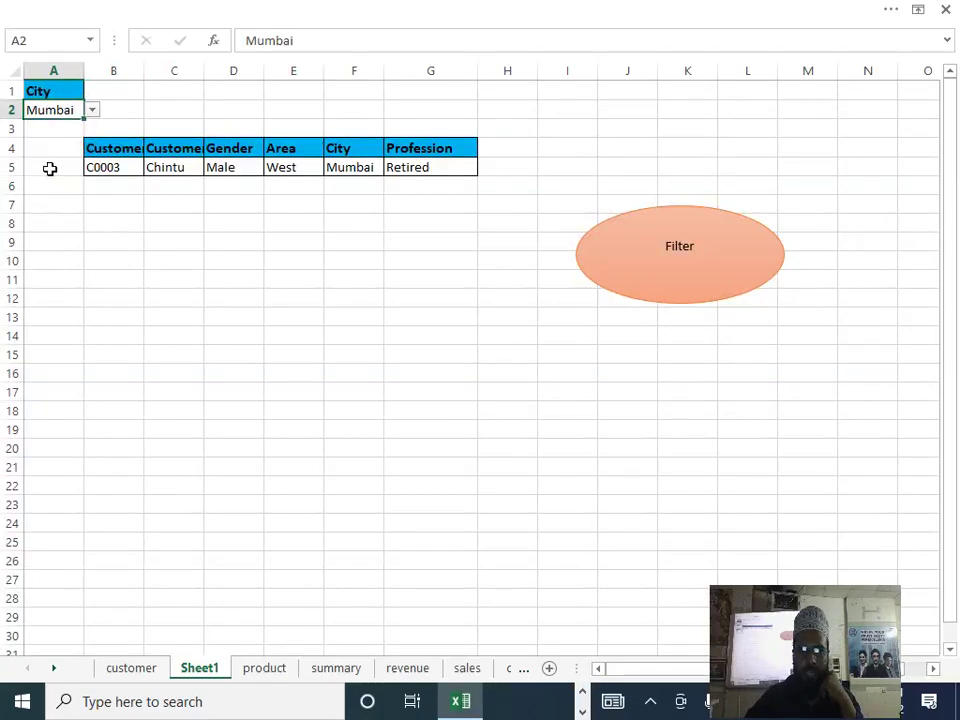
left_click(620, 275)
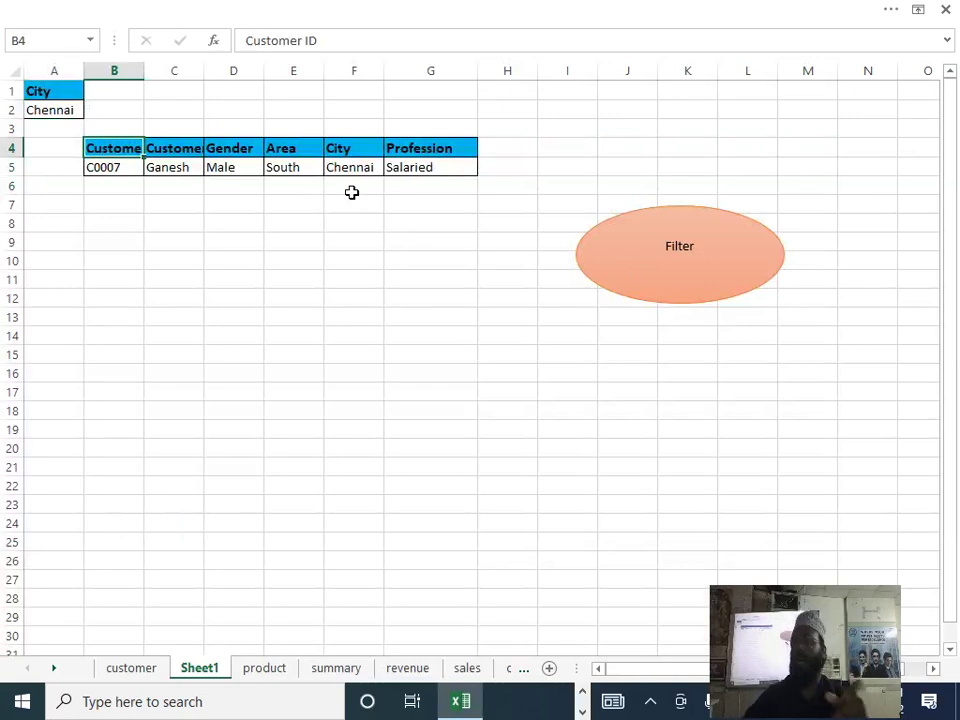
- Insert a new blank worksheet before the customer sheet and return to the customer sheet
left_click(120, 669)
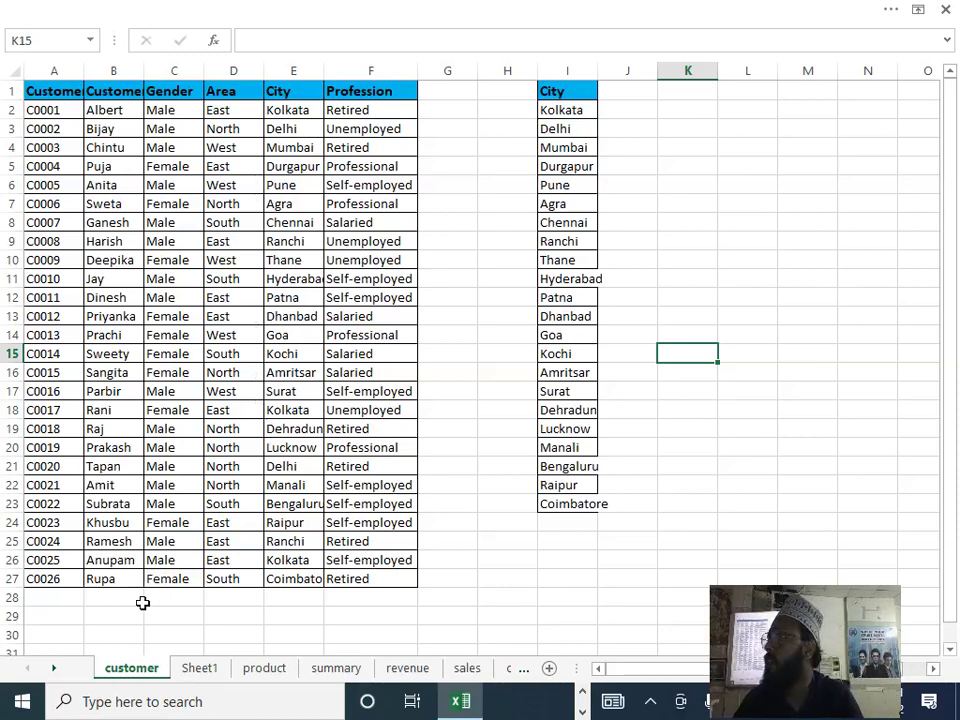
key("shift+F11")
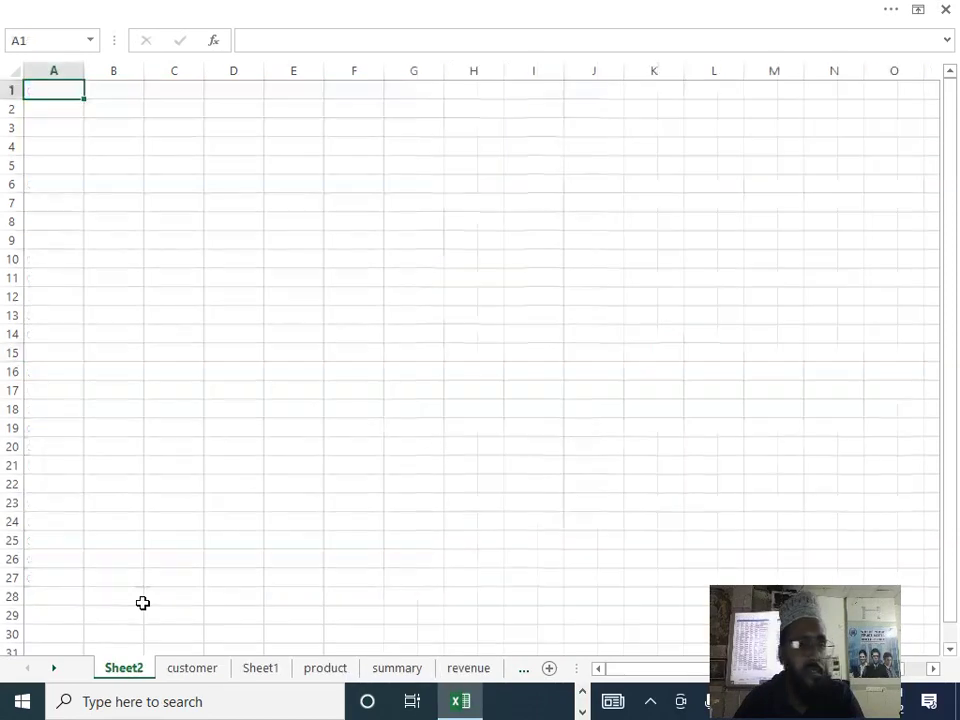
left_click(202, 674)
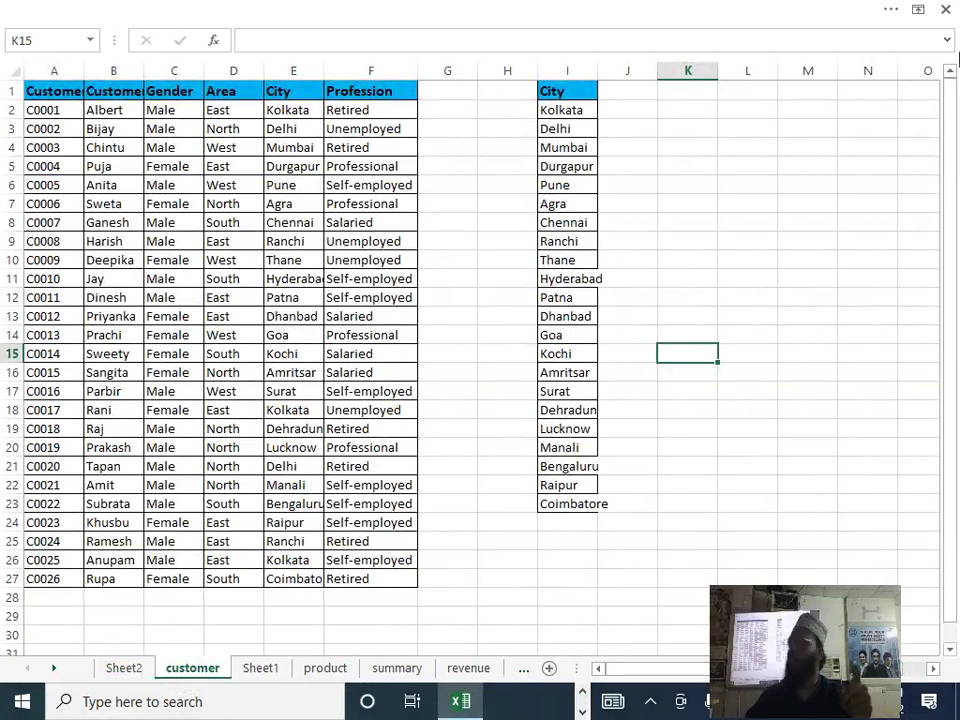
- Copy the Area column D of the customer sheet to column L, starting at L1
left_click(236, 68)
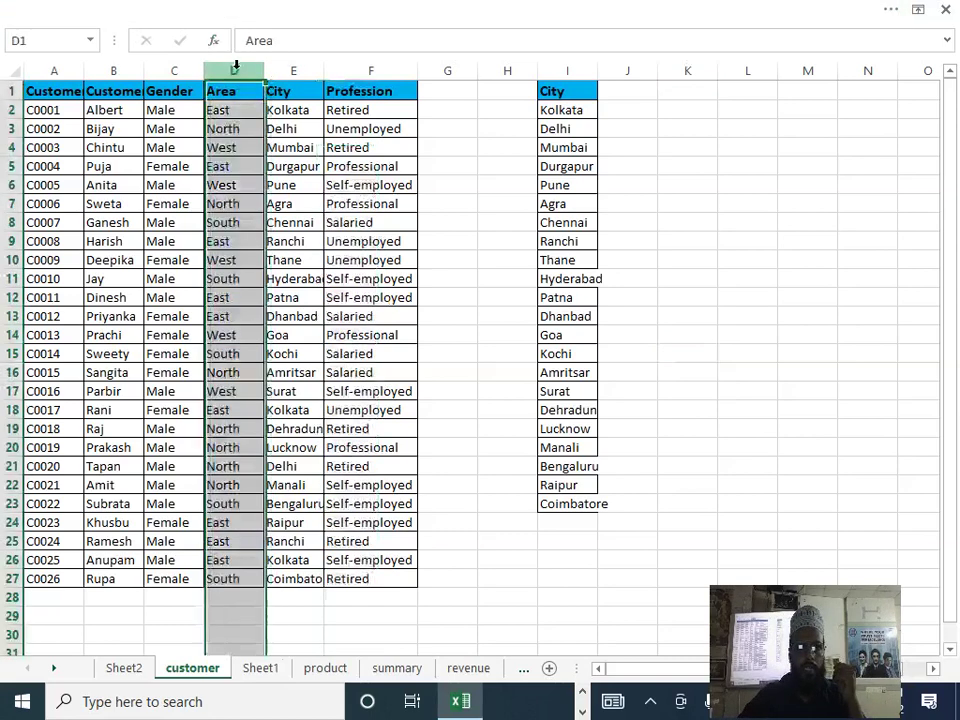
key("ctrl+c")
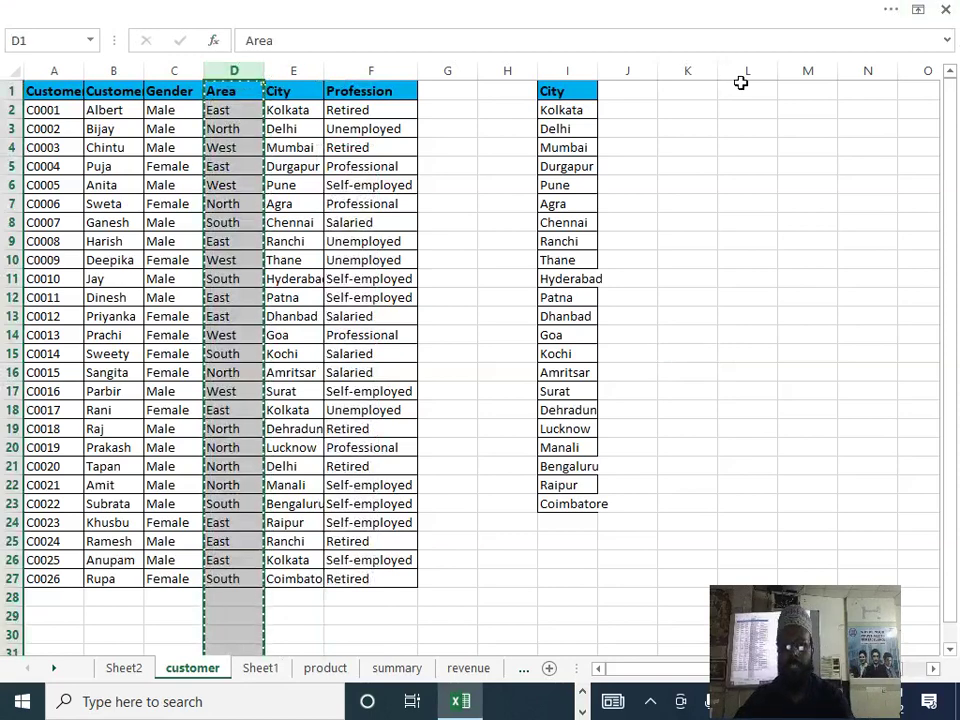
left_click(745, 95)
key("ctrl+v")
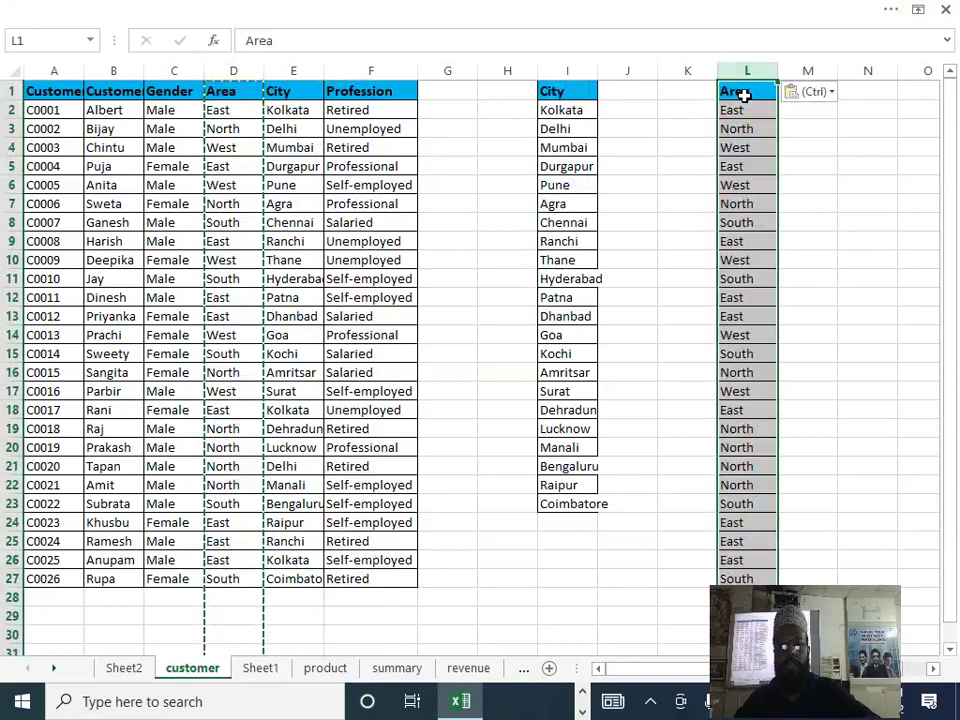
- Remove the duplicate values from the copied Area list in column L, treating L1 as the header
left_click(756, 110)
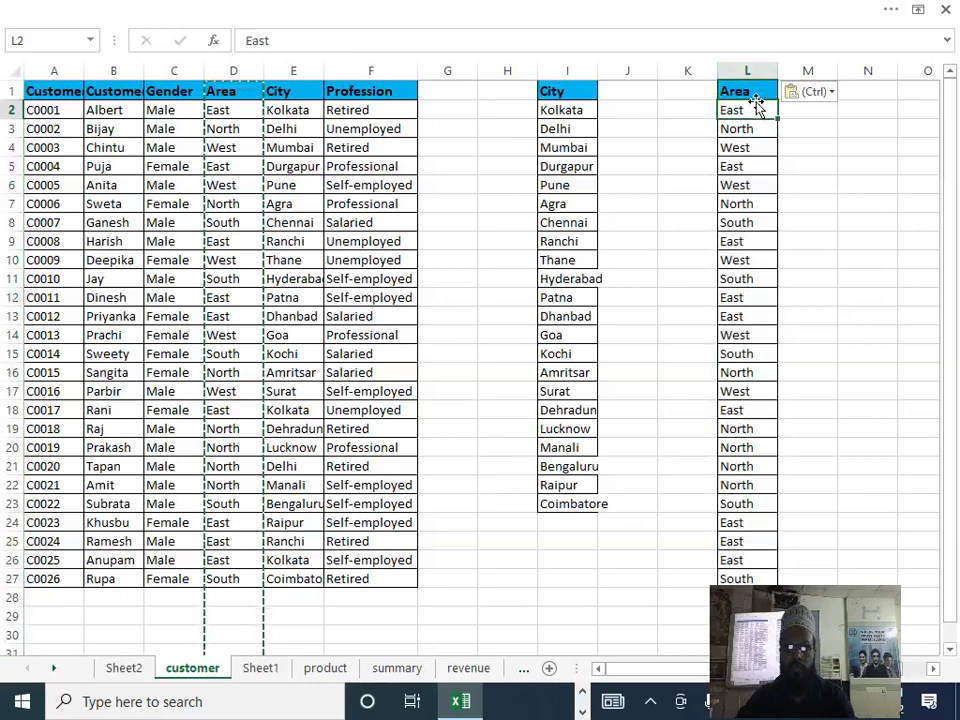
left_click(752, 94)
key("ctrl+shift+Down")
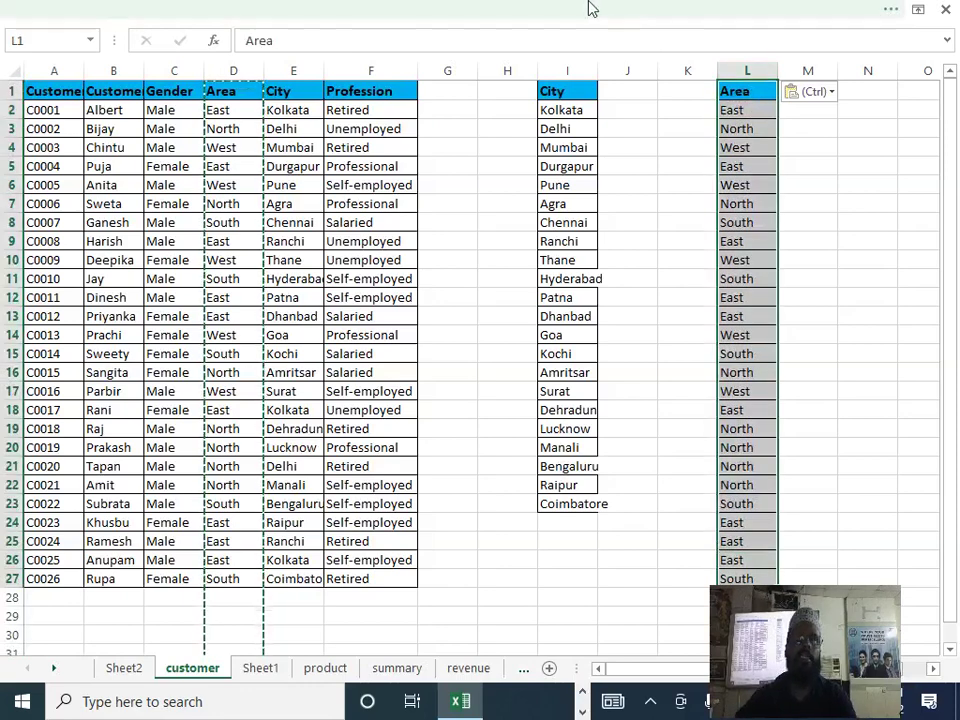
left_click(504, 7)
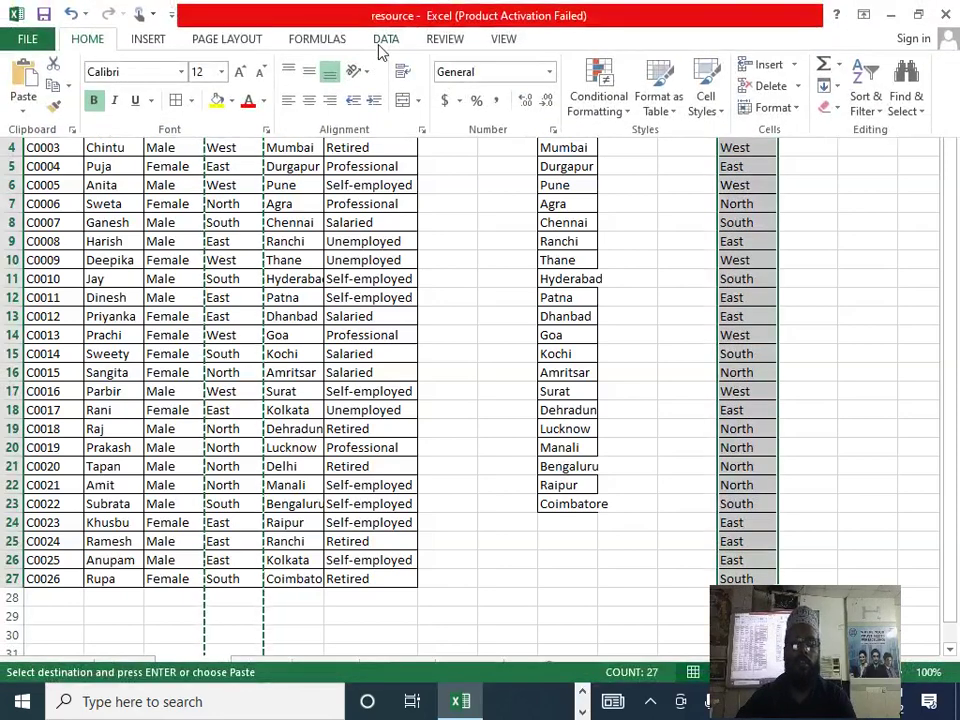
left_click(382, 44)
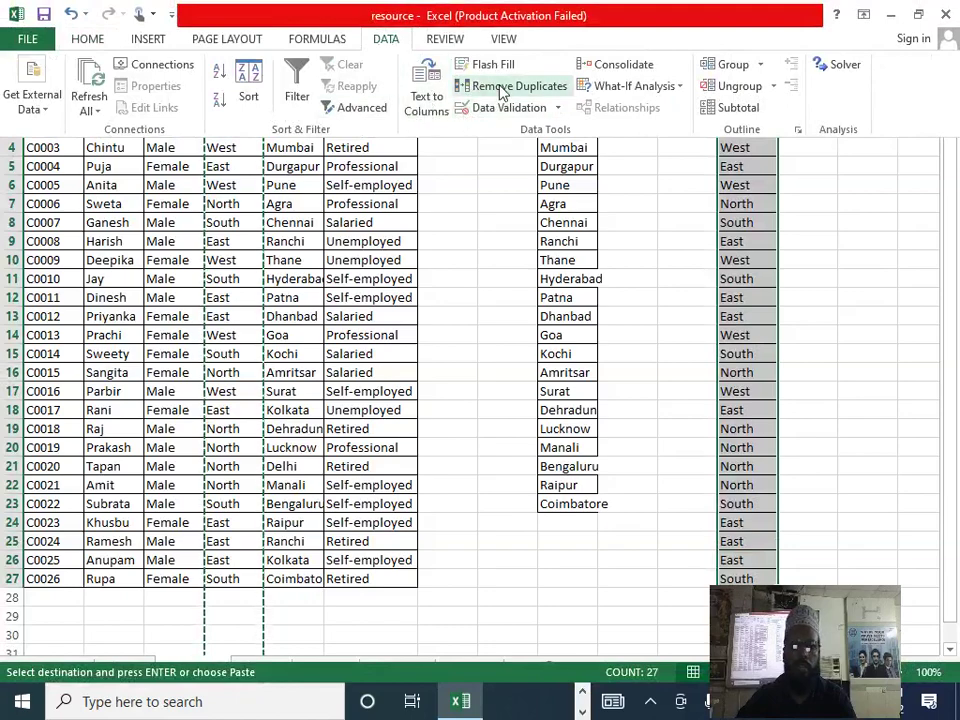
left_click(503, 88)
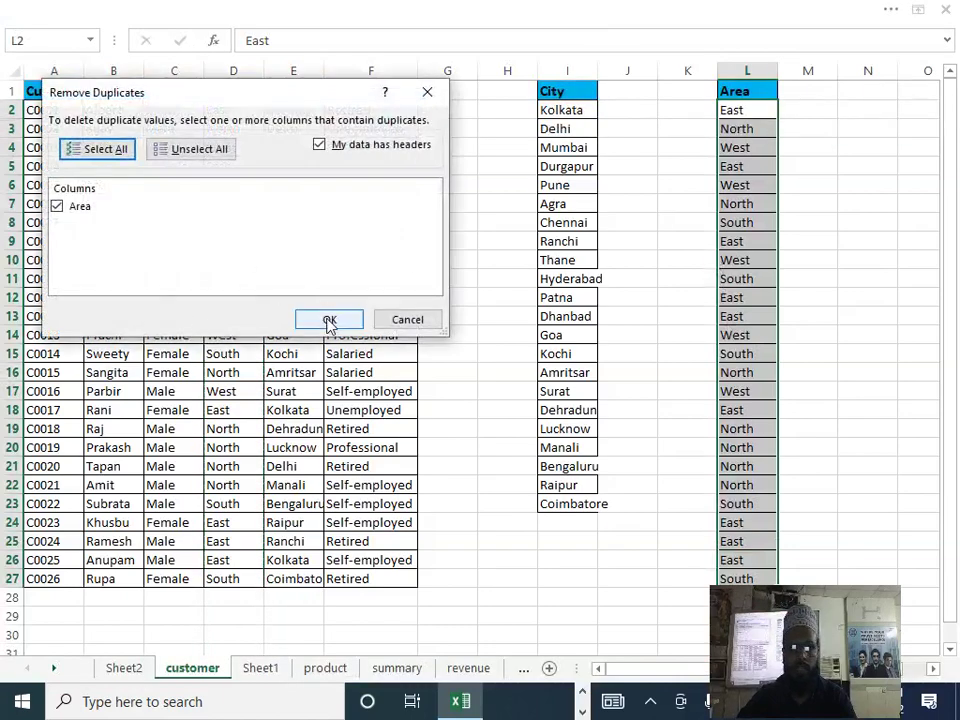
left_click(329, 320)
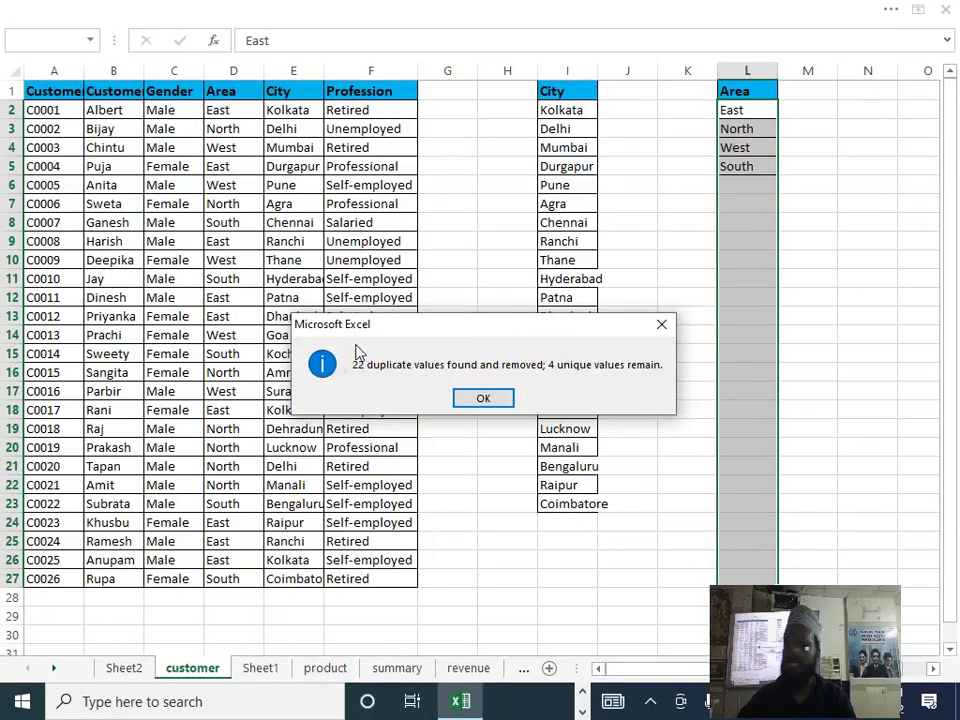
left_click(497, 398)
left_click(917, 259)
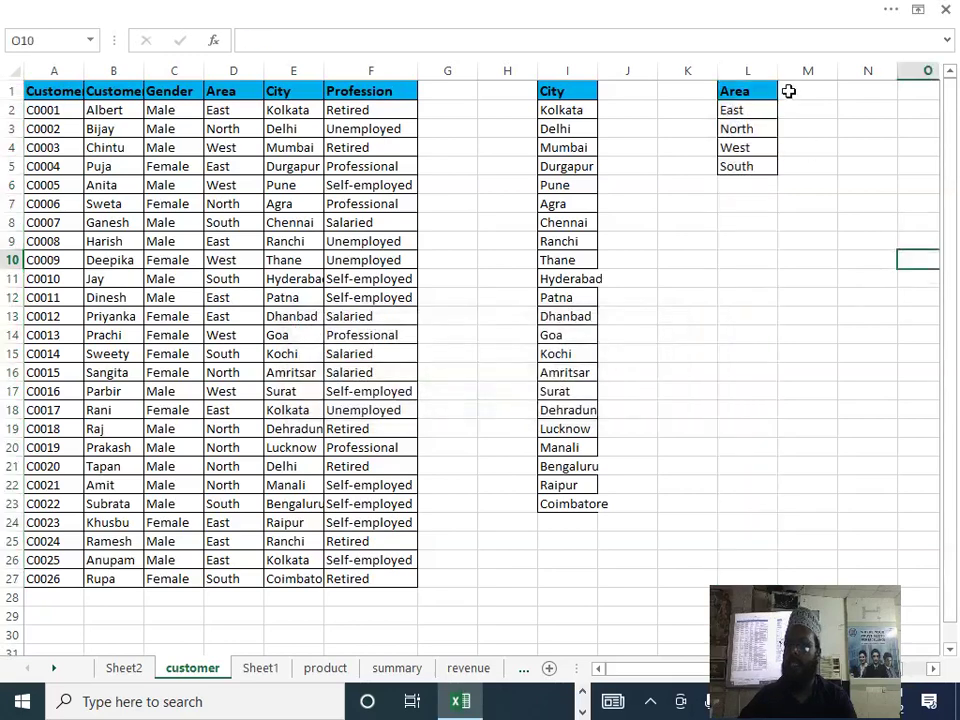
- Copy the Area header from L1 of the customer sheet into cell A1 of Sheet2
left_click(750, 92)
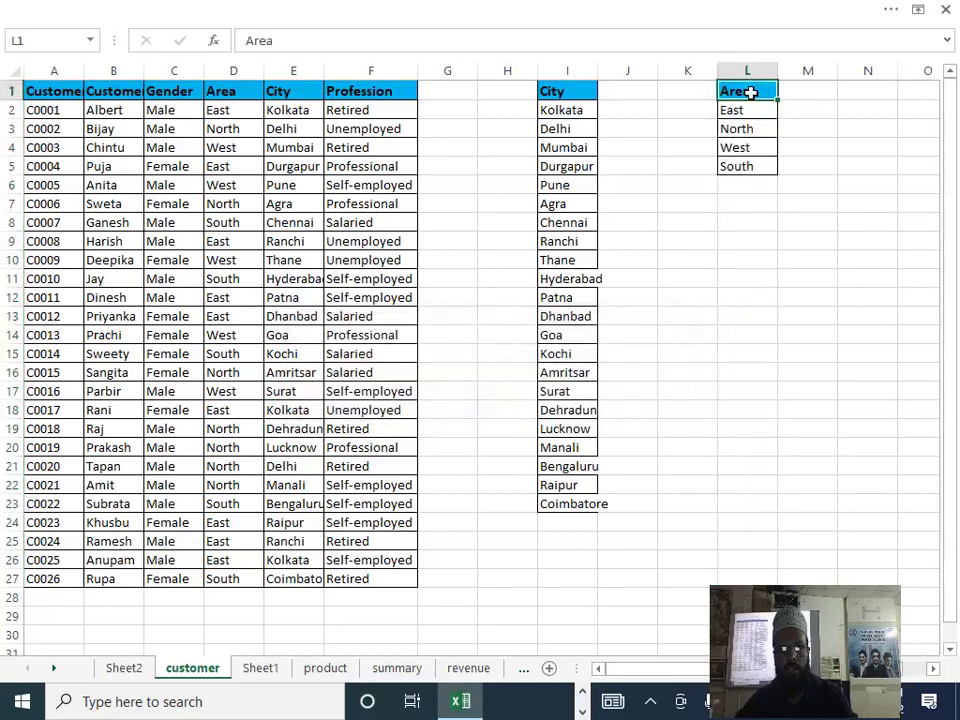
key("ctrl+c")
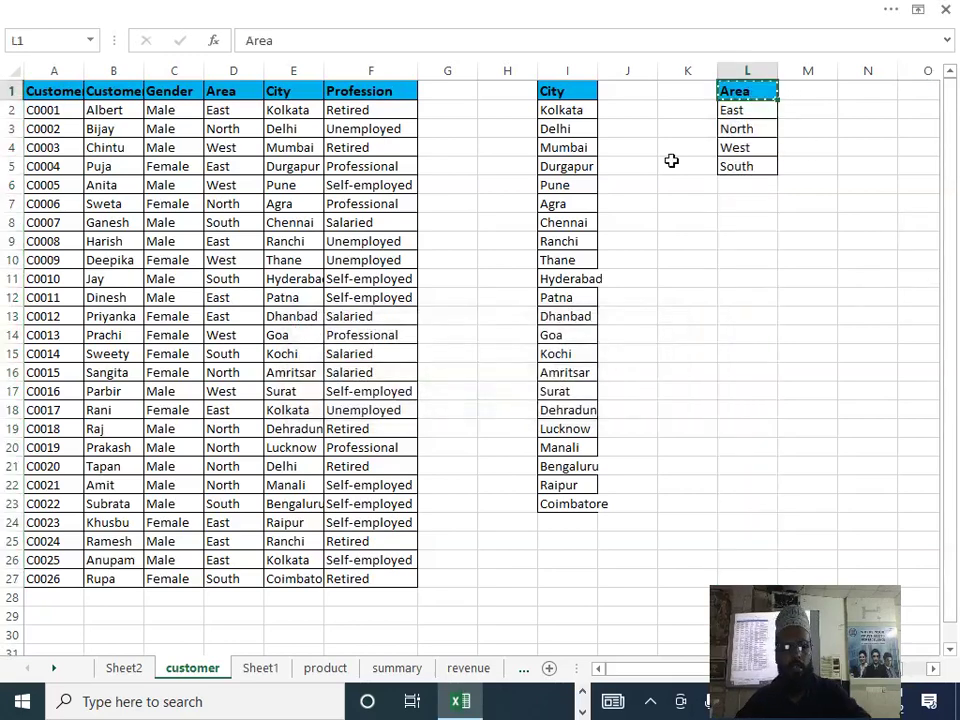
left_click(122, 668)
key("ctrl+v")
key("Return")
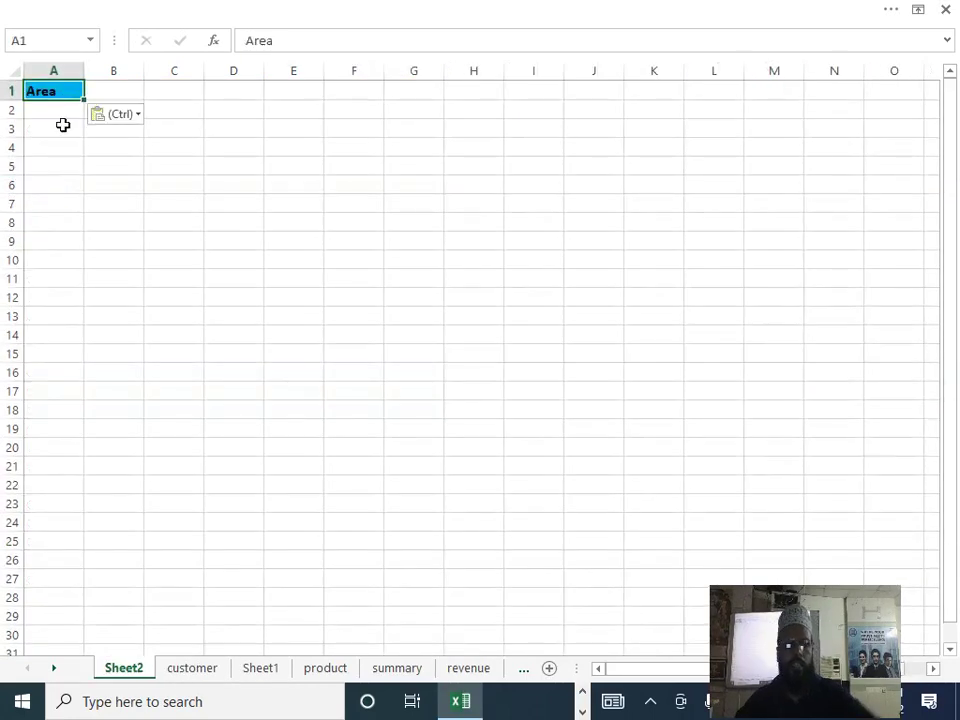
- Add a list data validation to A2 of Sheet2 with the areas in customer!$L$2:$L$5 as its source
left_click(399, 6)
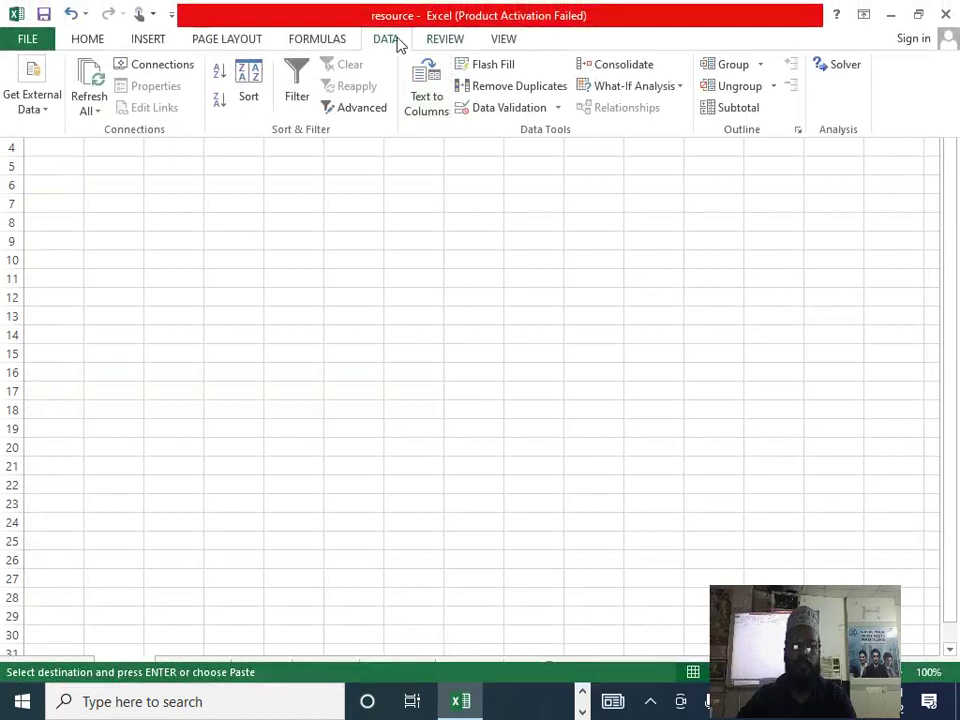
left_click(514, 110)
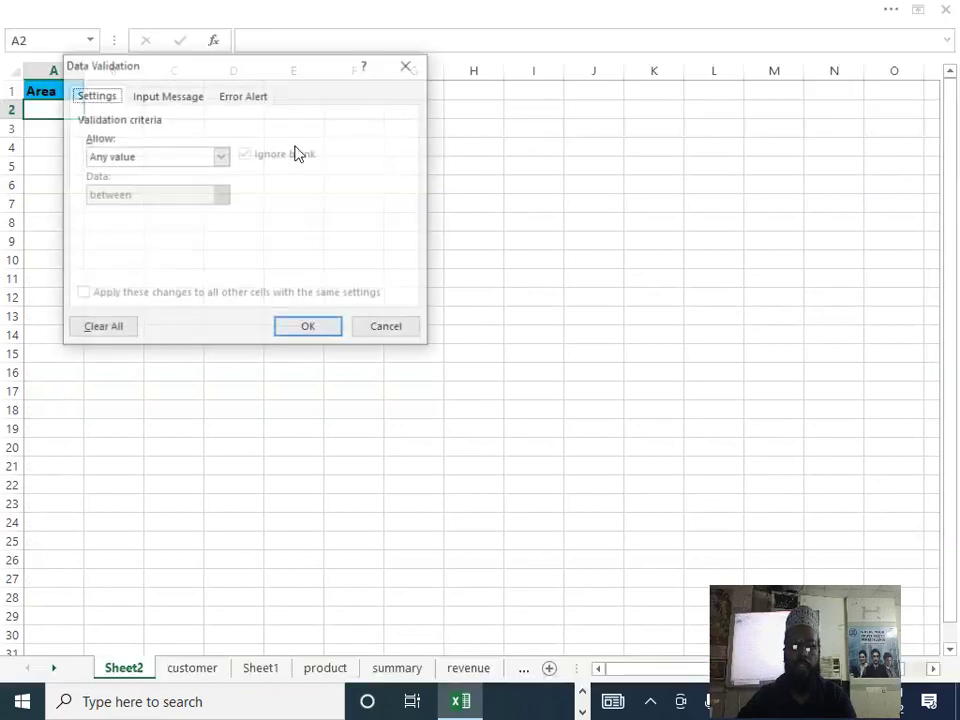
left_click(125, 168)
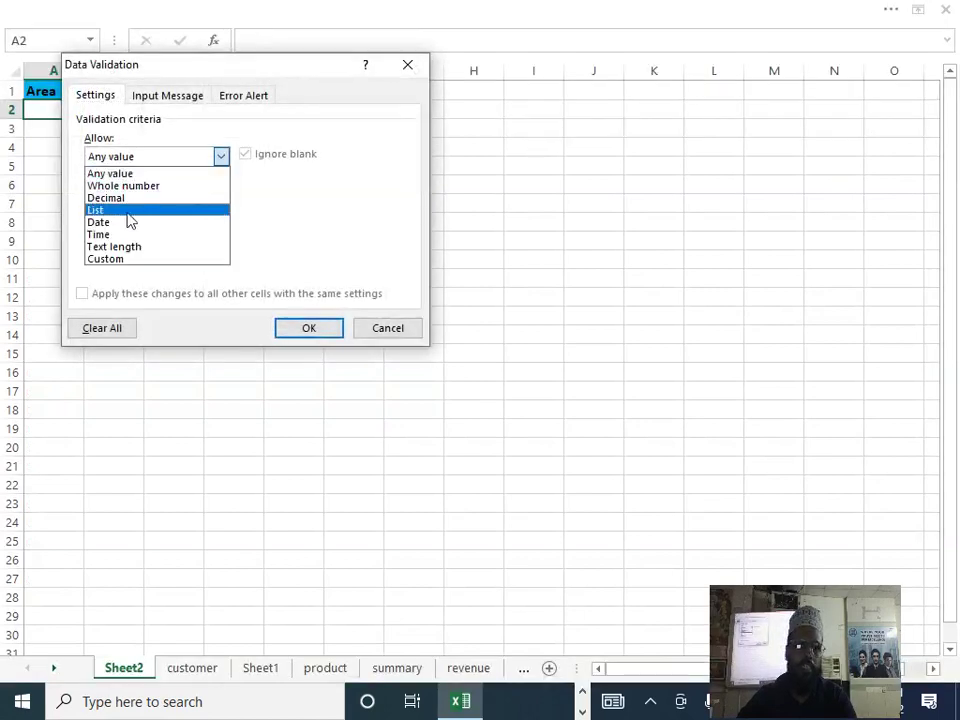
left_click(128, 210)
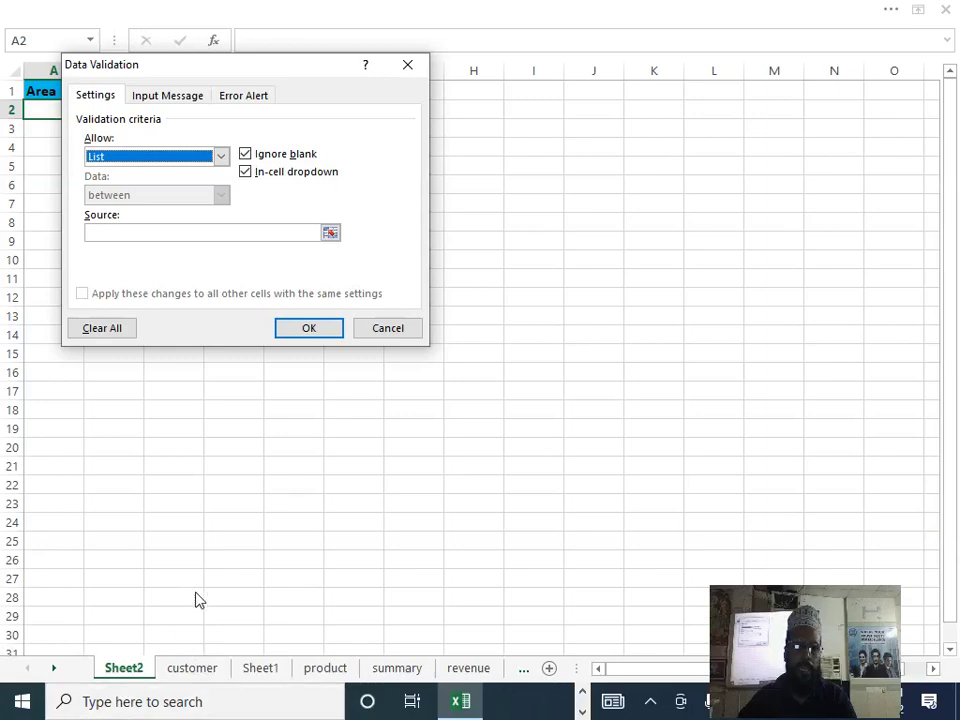
left_click(224, 234)
left_click(195, 668)
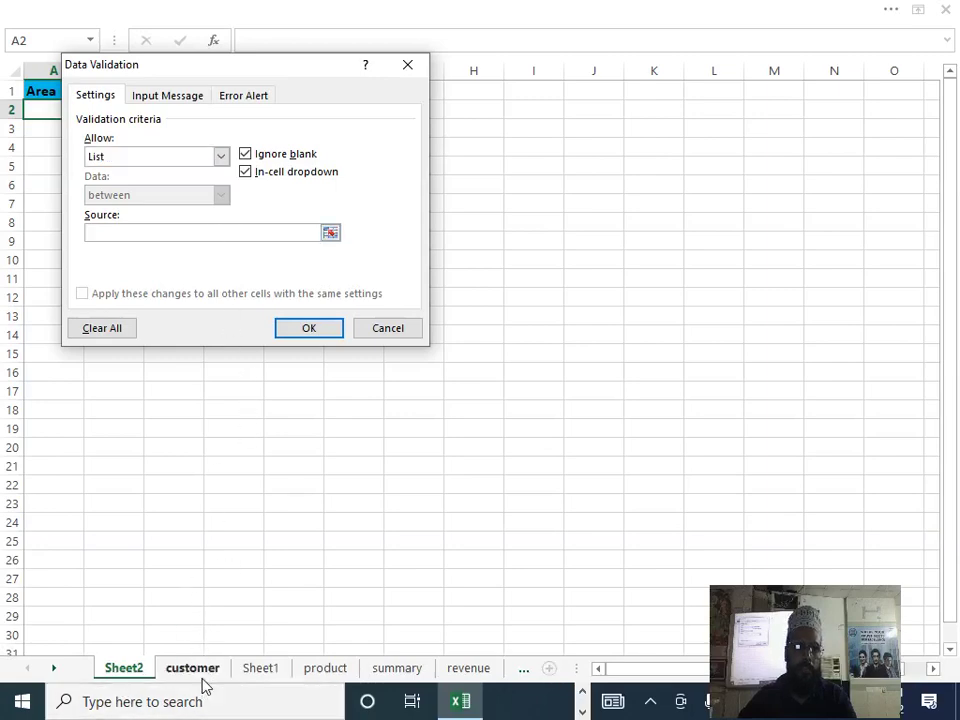
left_click_drag(739, 109, 747, 167)
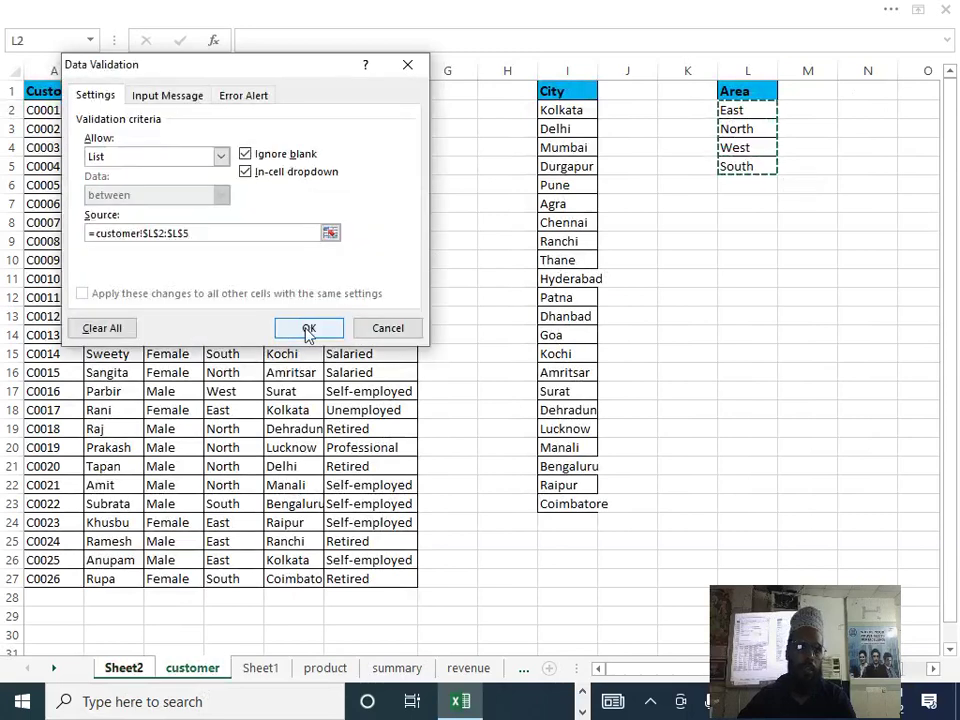
left_click(309, 328)
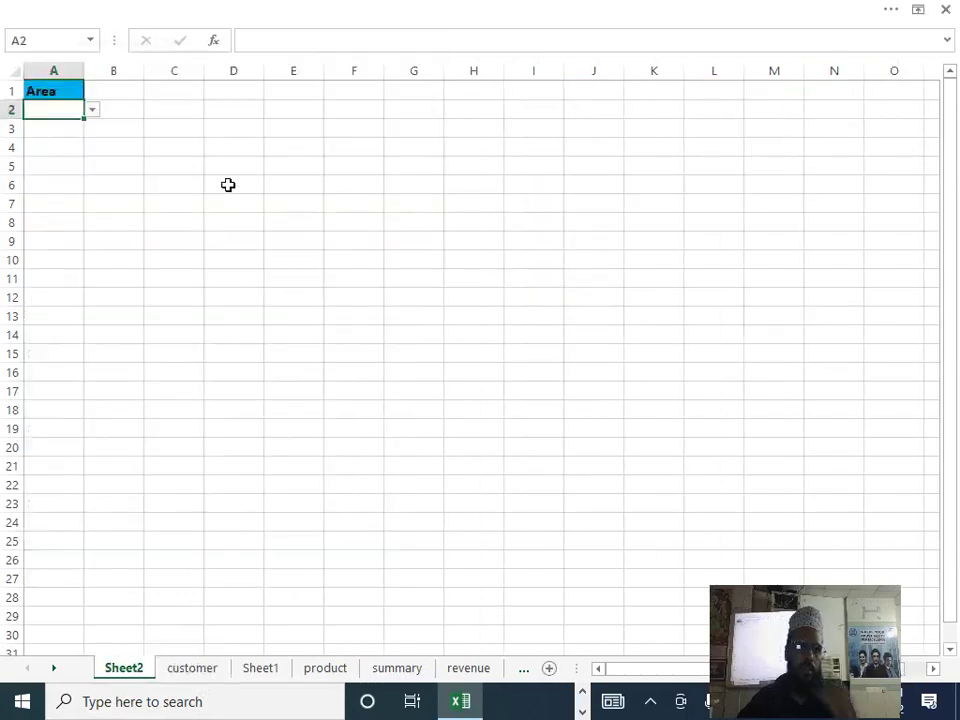
- Choose North as the area criterion in A2 of Sheet2
left_click(91, 110)
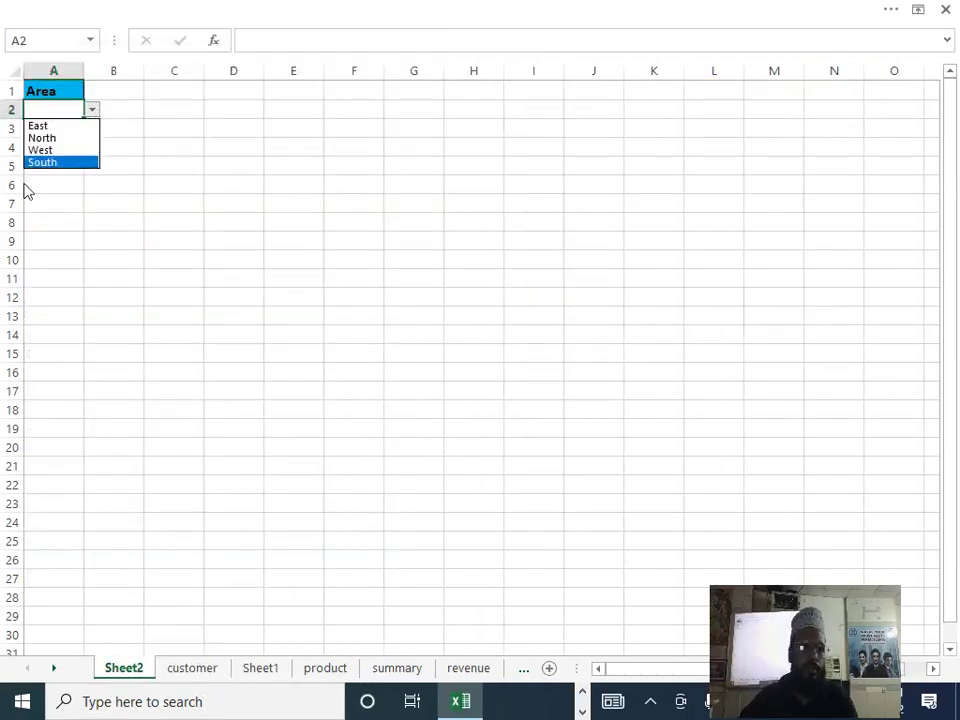
left_click(40, 137)
left_click(259, 200)
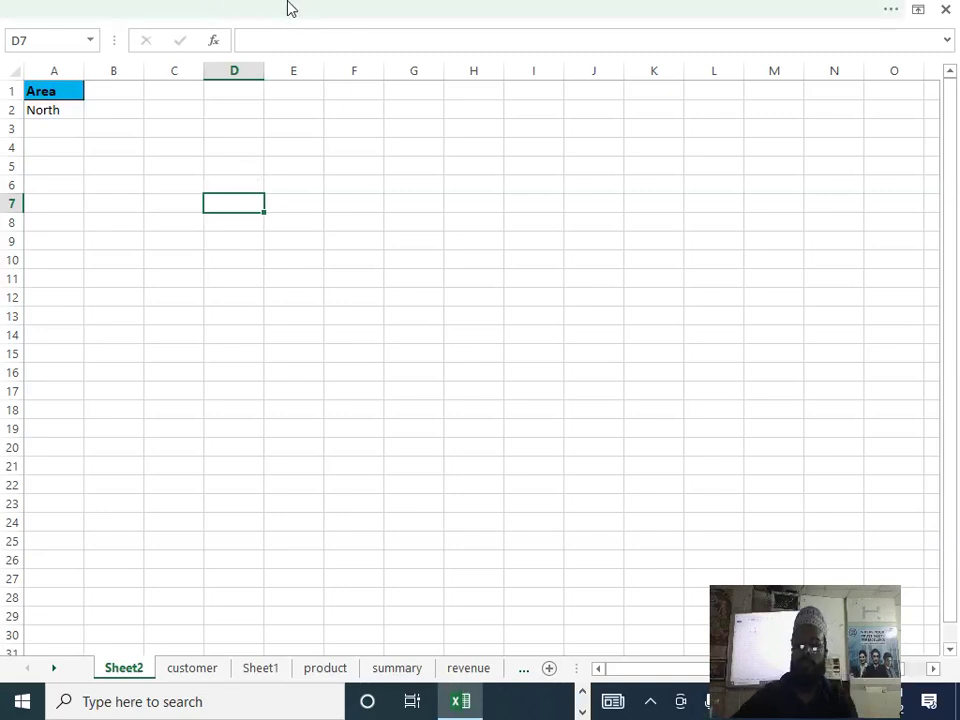
- Start recording a macro named area with shortcut letter h, stored in this workbook
left_click(638, 16)
left_click(503, 38)
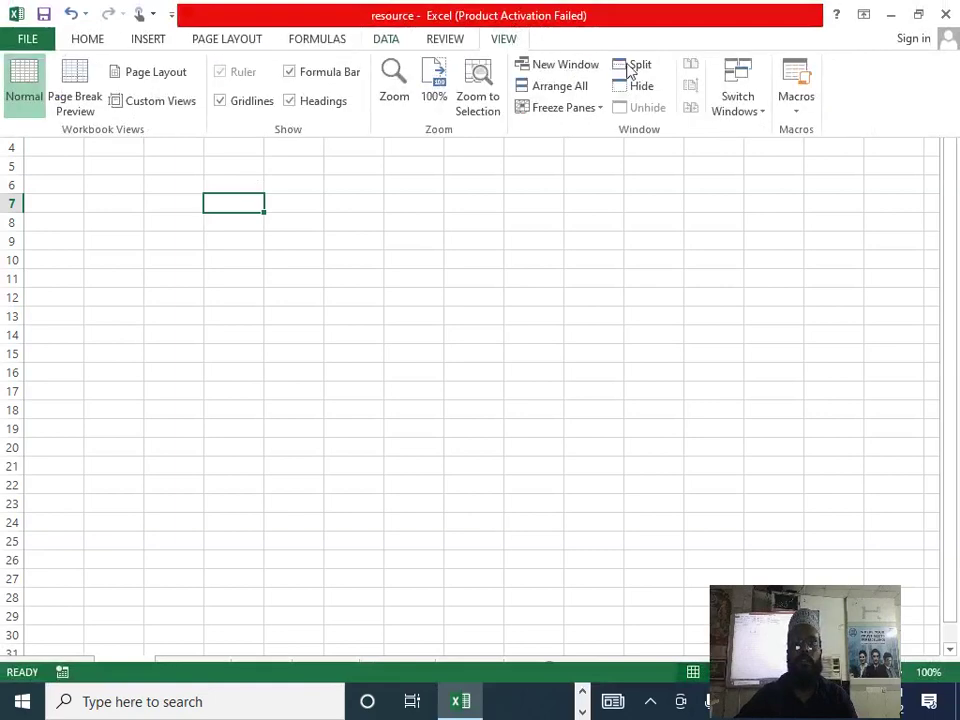
left_click(798, 110)
left_click(841, 156)
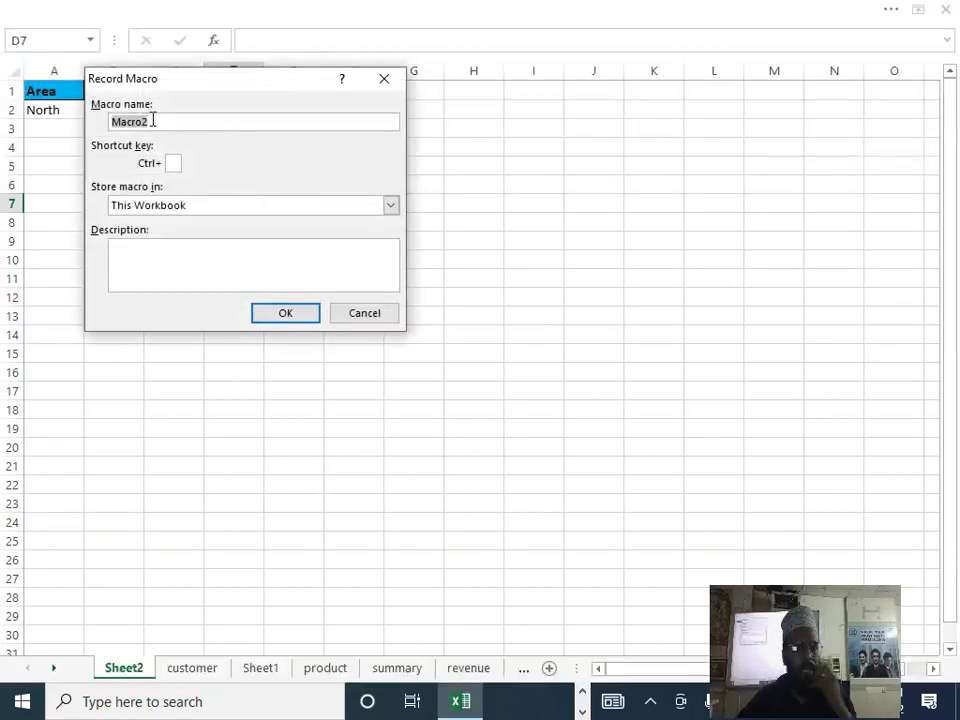
type("area")
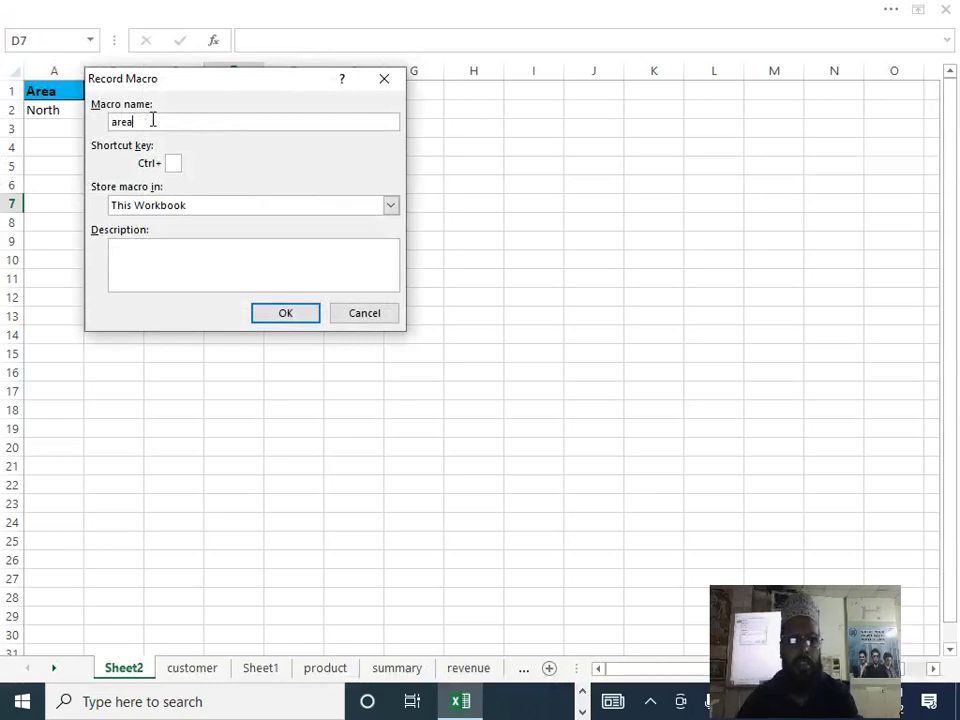
left_click(170, 163)
type("h")
left_click(288, 314)
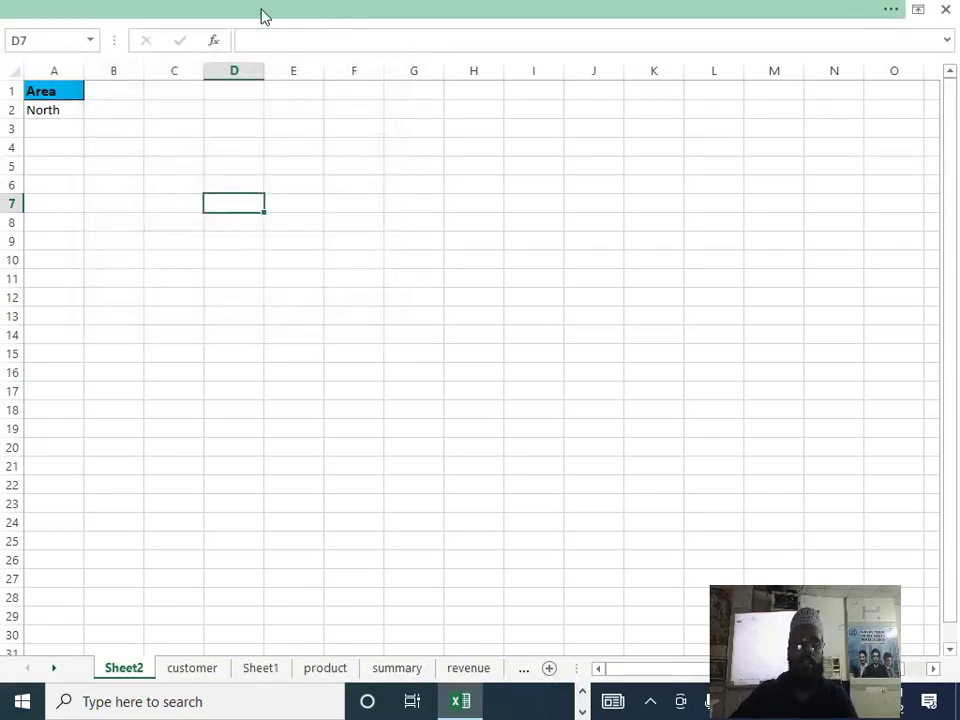
- Clear all contents and formats from the output range B4:M43 on Sheet2
left_click(261, 11)
left_click(88, 39)
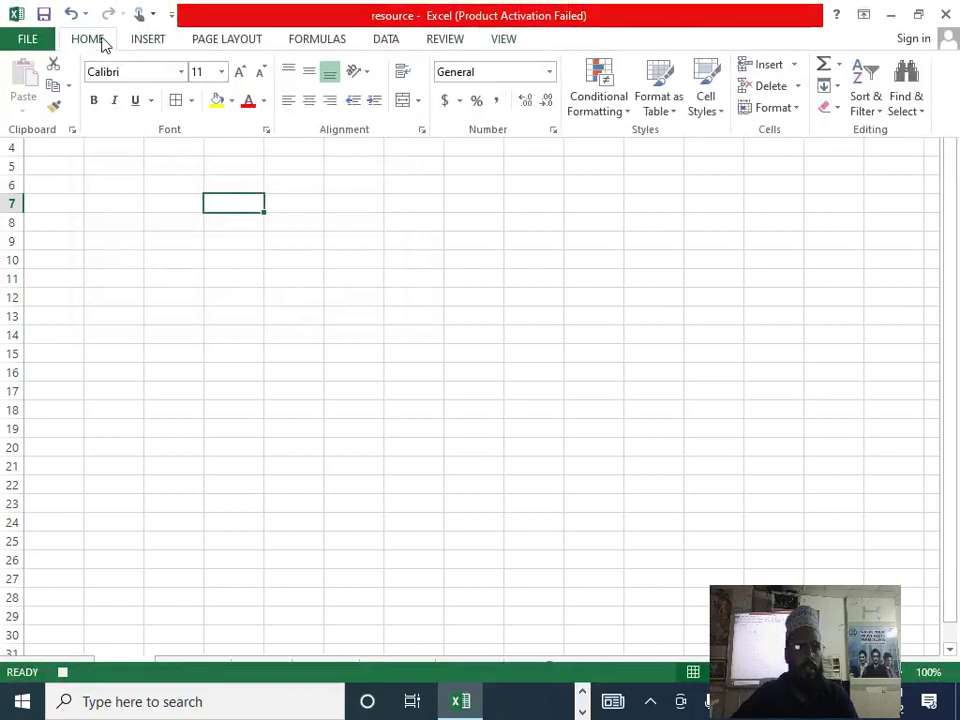
left_click(832, 108)
left_click(840, 135)
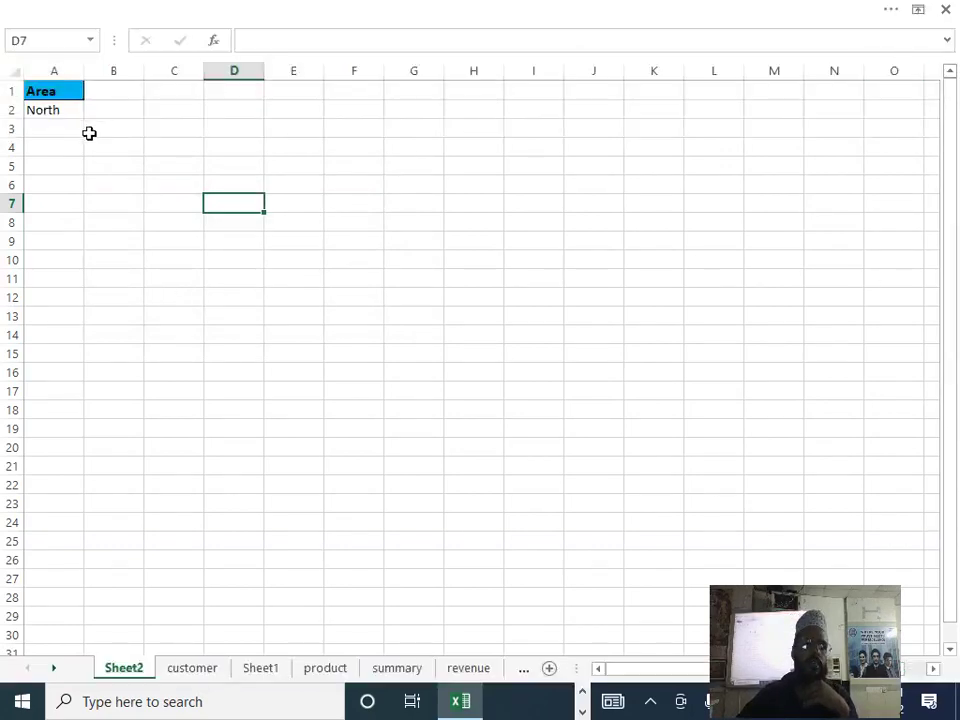
left_click_drag(96, 154, 800, 484)
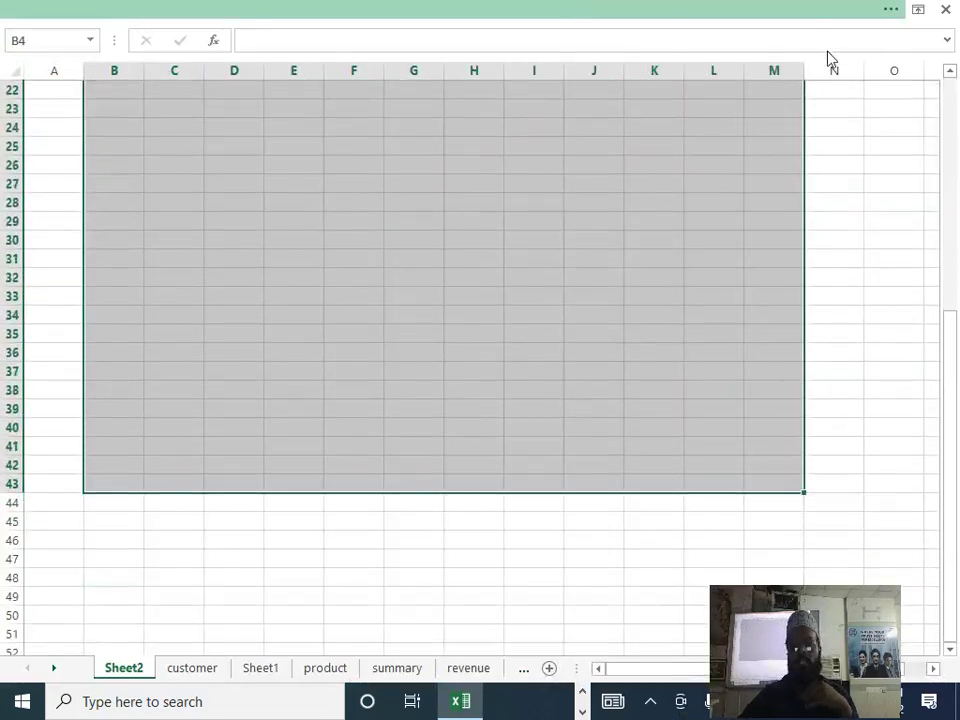
left_click(826, 109)
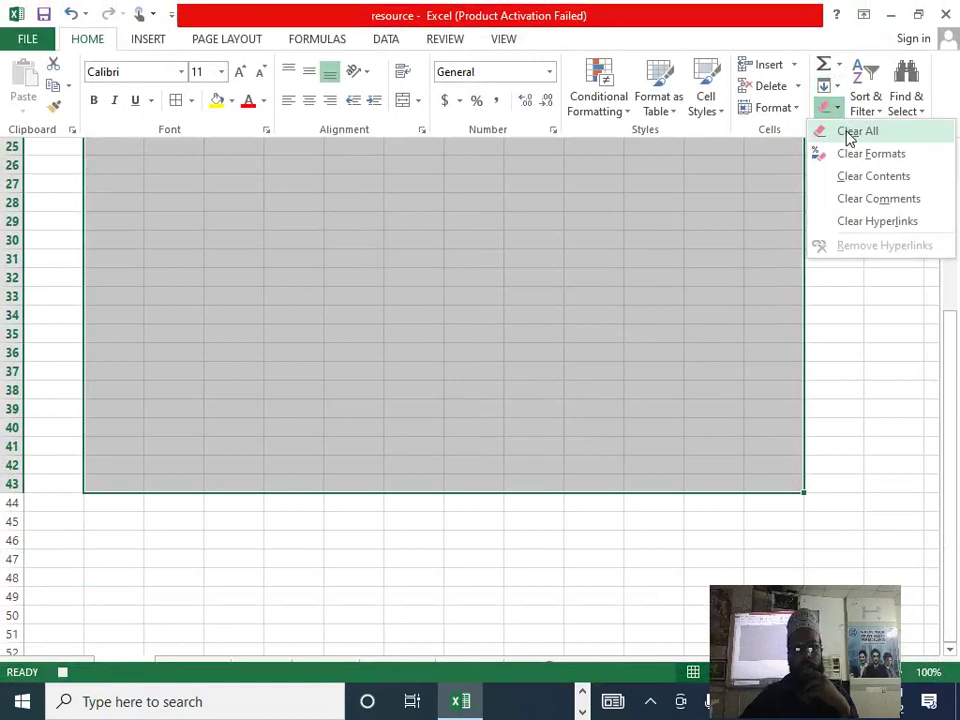
left_click(856, 132)
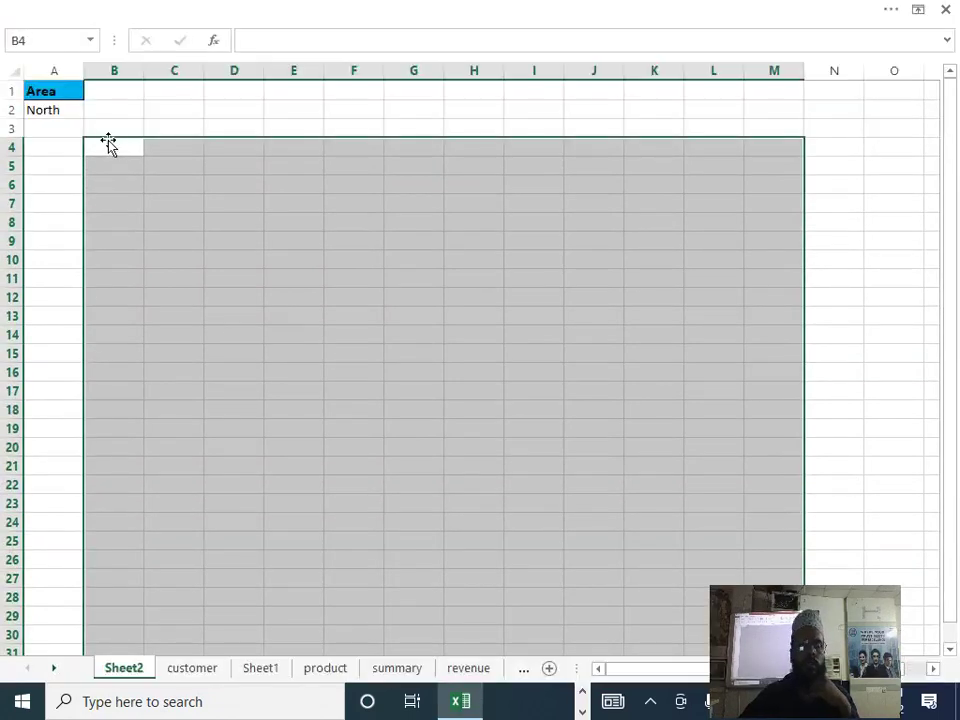
- Start an Advanced Filter from cell B4 of Sheet2, with the customer table $A$1:$F$27 as the list range
left_click(110, 151)
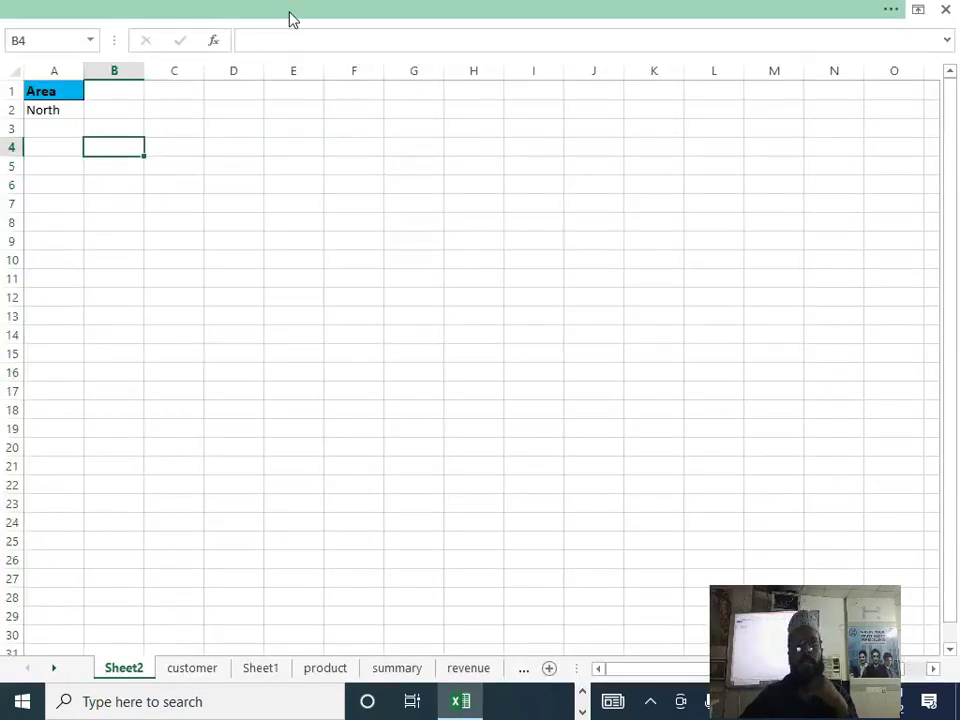
left_click(290, 20)
left_click(390, 38)
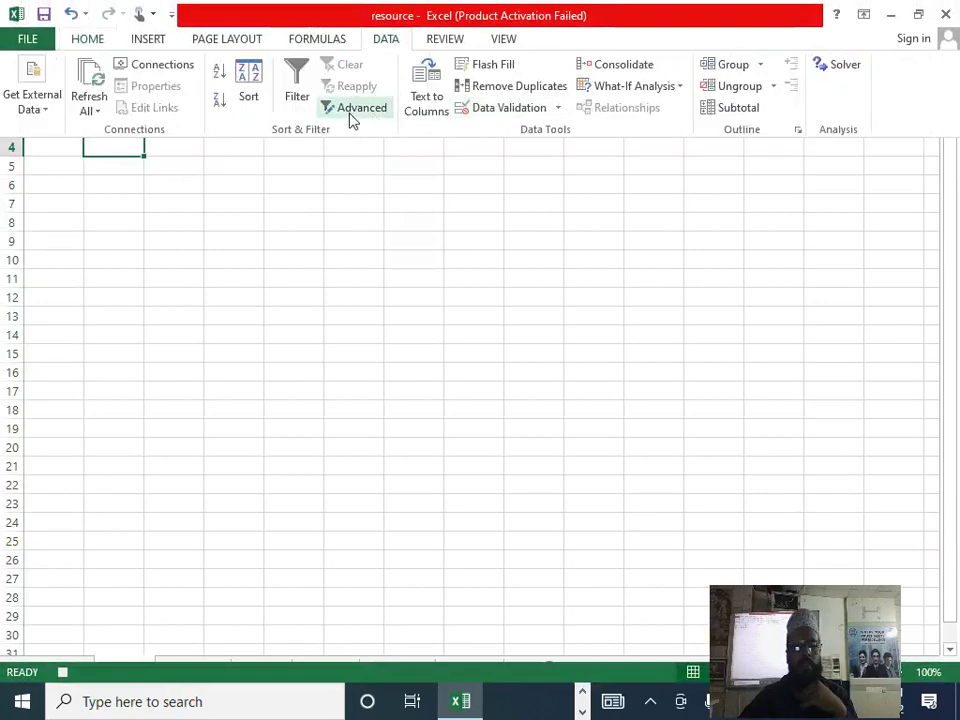
left_click(355, 108)
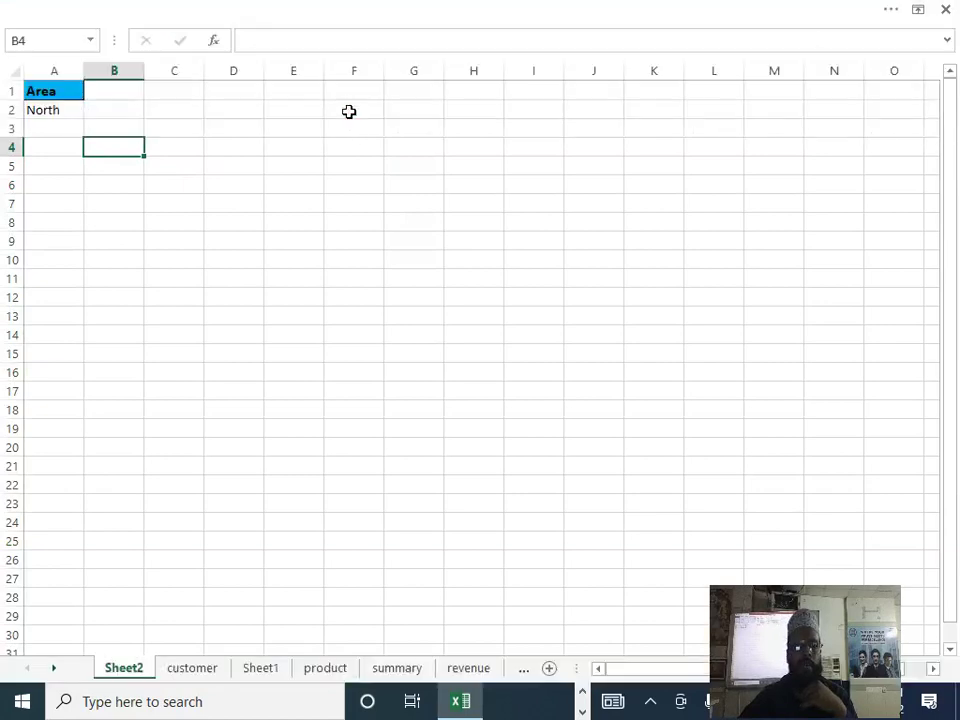
left_click(190, 672)
left_click(30, 91)
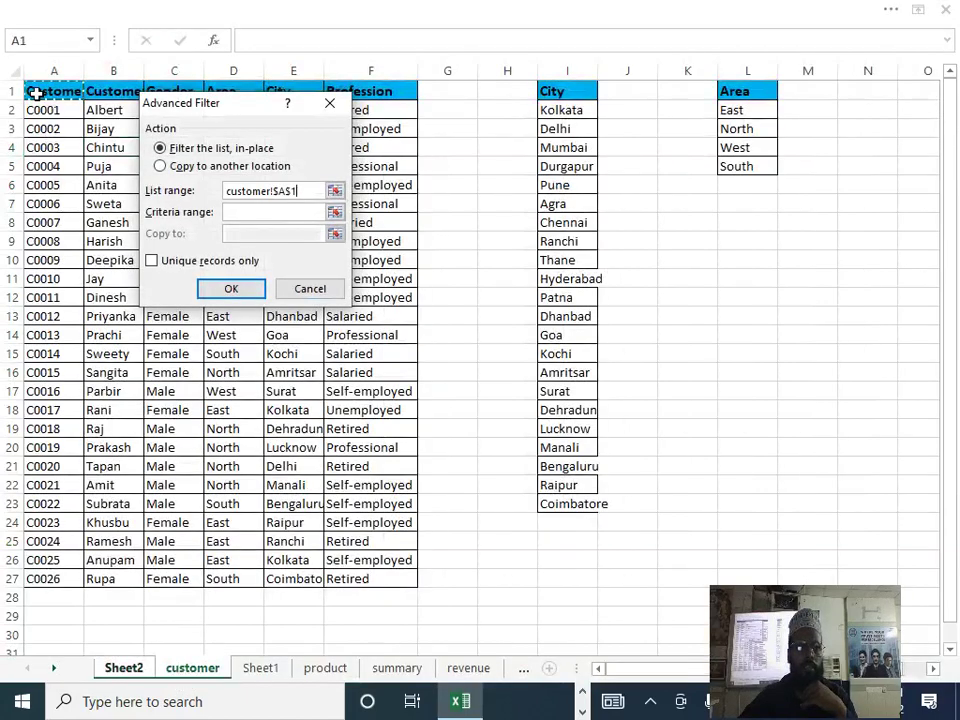
key("ctrl+shift+Right")
key("ctrl+shift+Down")
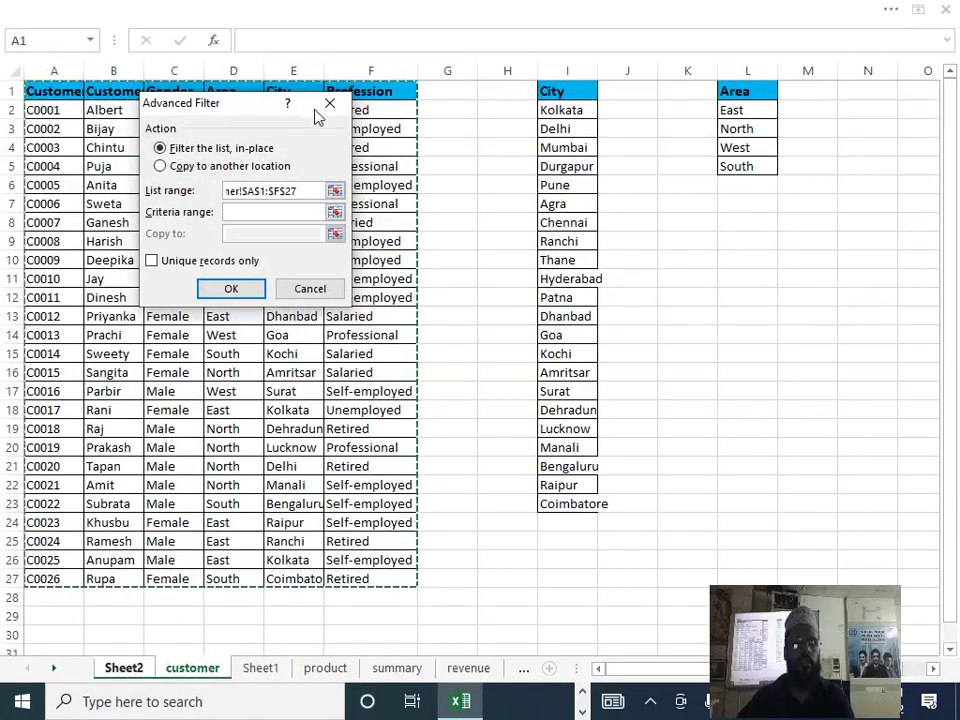
- Run the Advanced Filter with criteria range Sheet2!$A$1:$A$2, copying the results to Sheet2!$B$4
left_click(234, 211)
left_click(124, 668)
left_click_drag(40, 91, 44, 111)
left_click(199, 166)
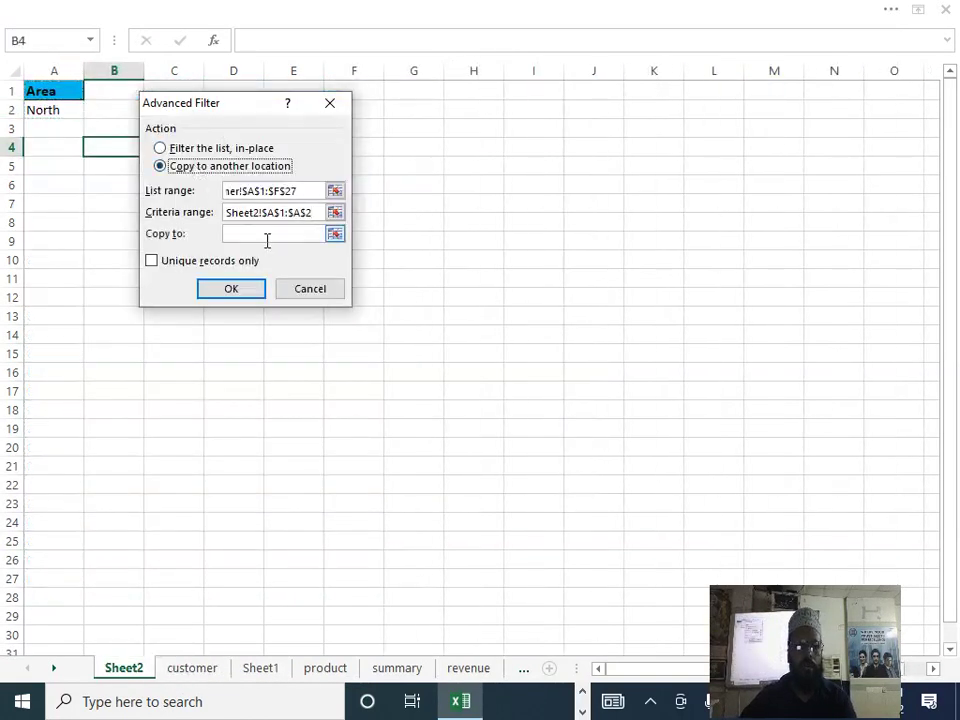
left_click(267, 233)
left_click(113, 146)
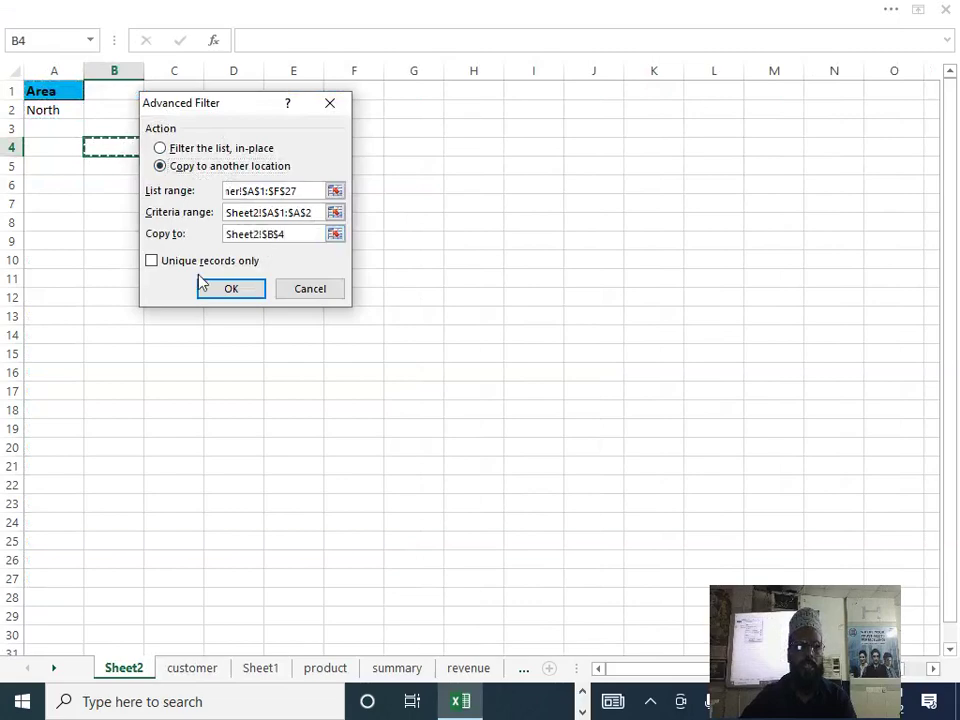
left_click(206, 285)
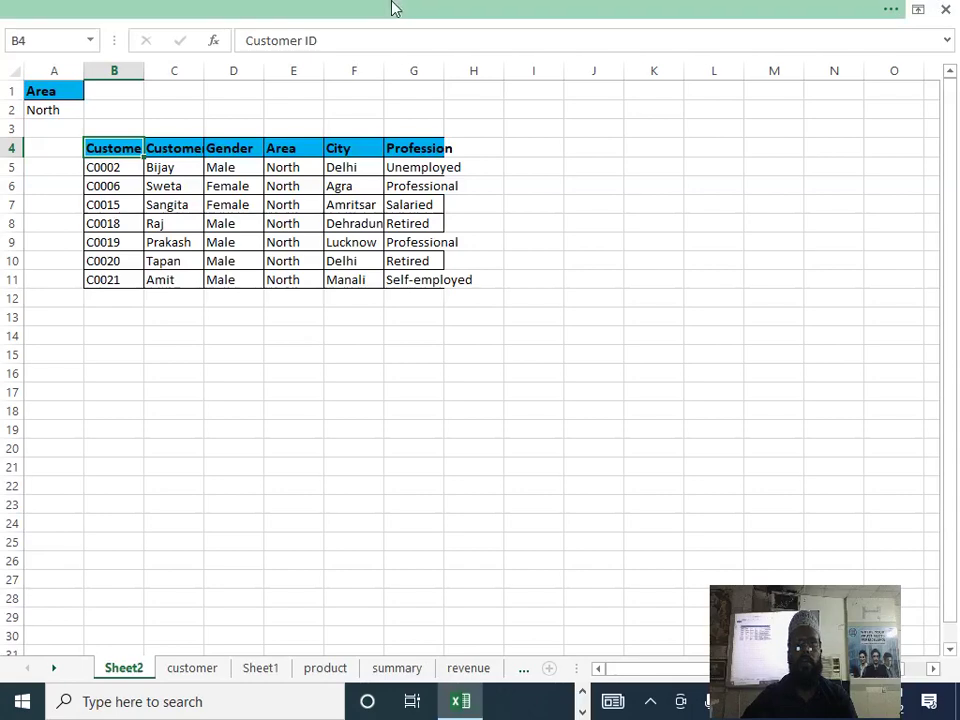
- Stop recording the area macro
left_click(770, 14)
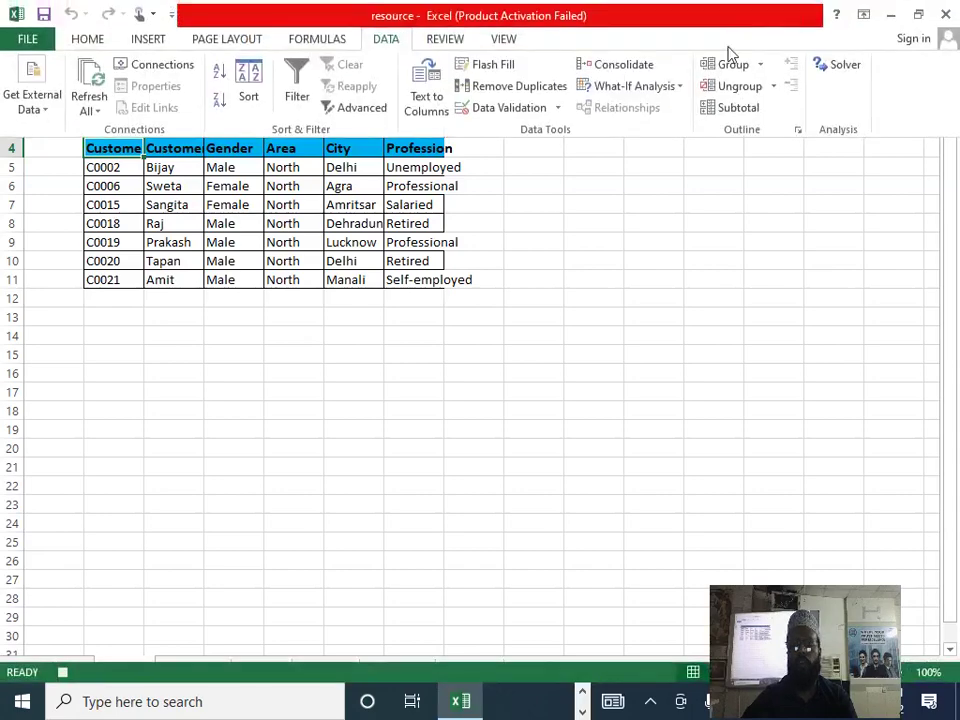
left_click(500, 40)
left_click(797, 112)
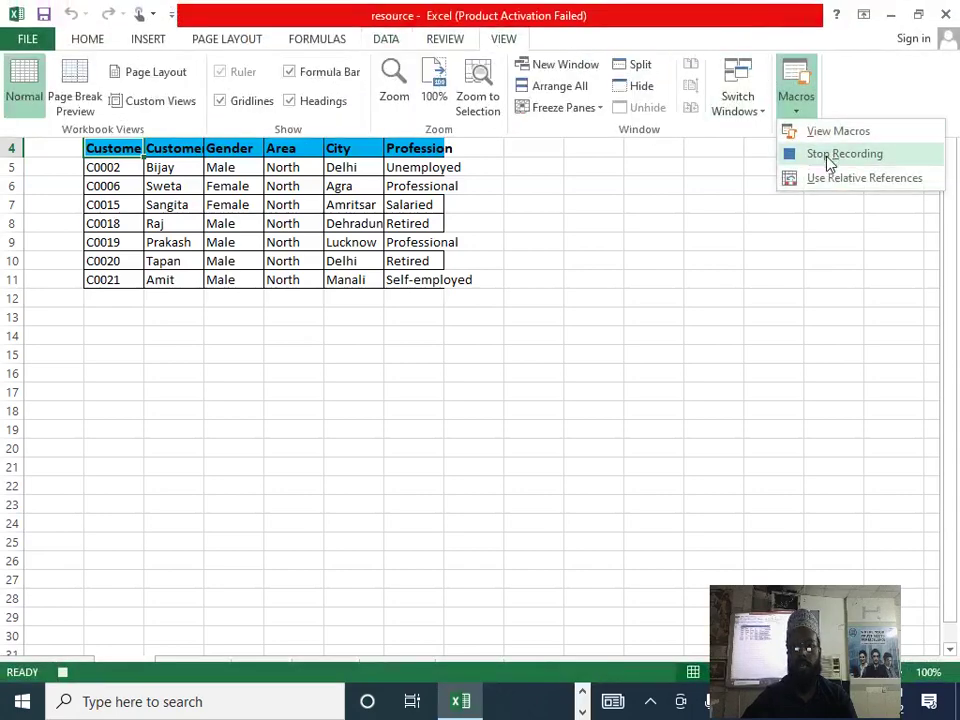
left_click(829, 157)
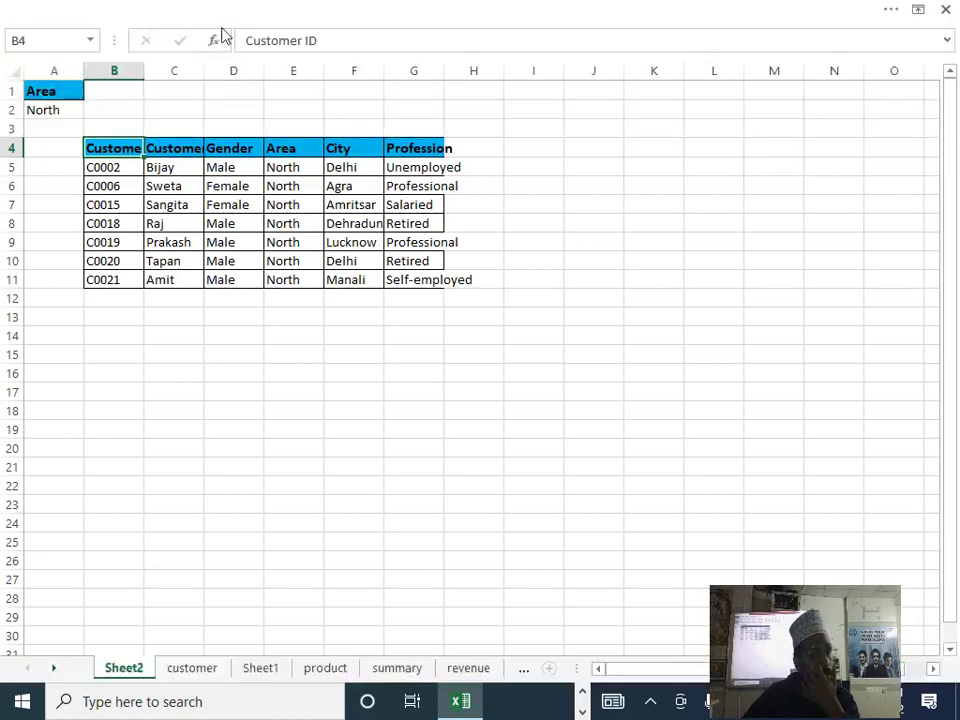
- Draw a regular pentagon shape on Sheet2 beside the filtered table, spanning about columns K to M and rows 6 to 15
left_click(96, 8)
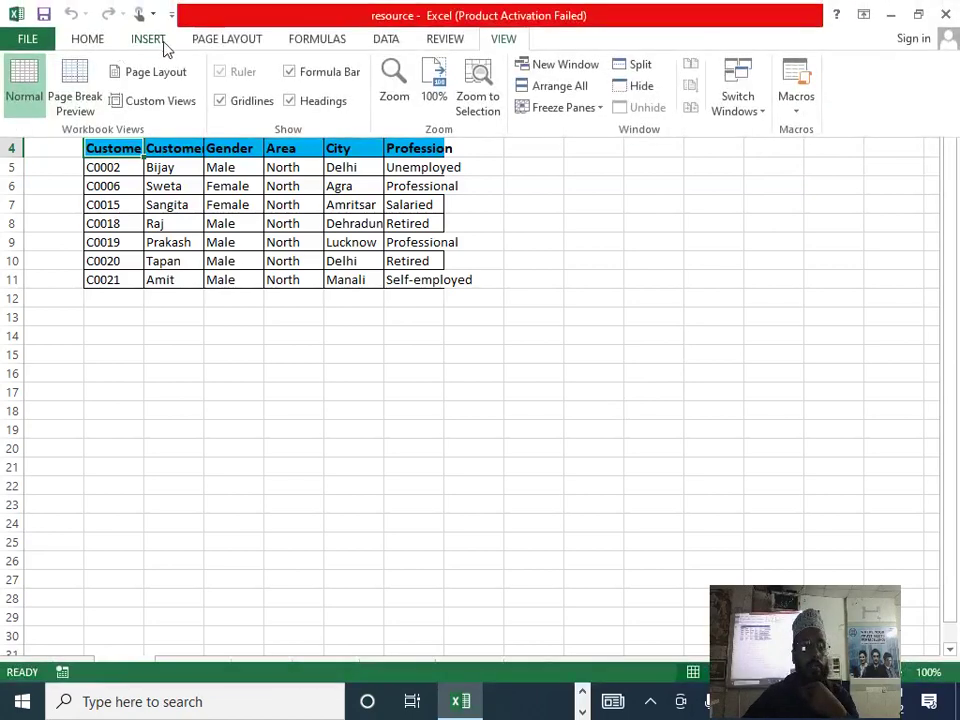
left_click(161, 40)
left_click(211, 113)
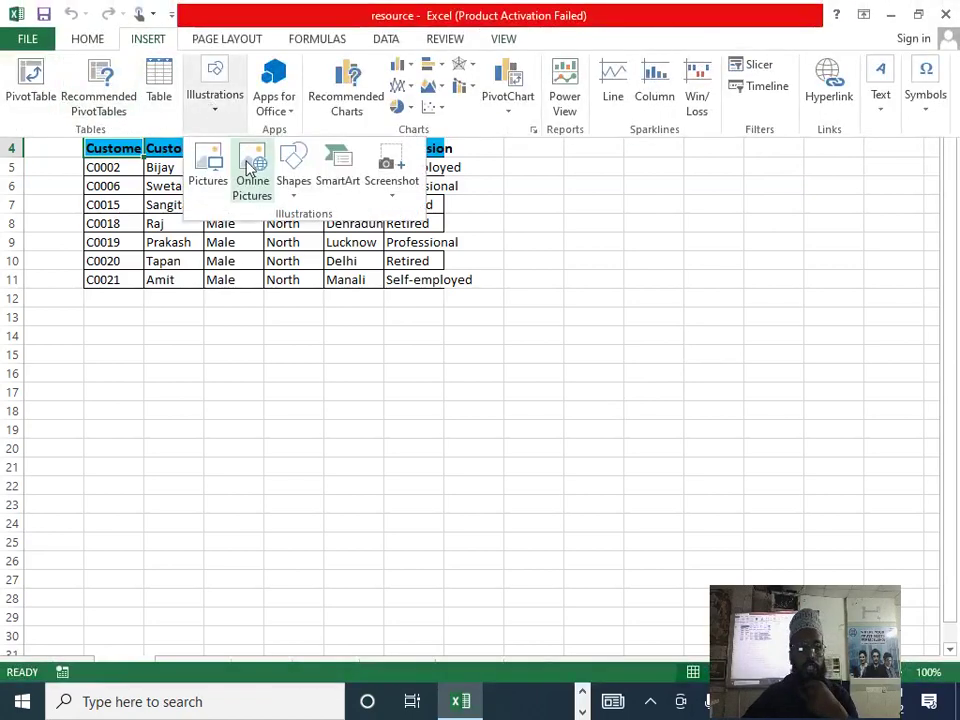
left_click(294, 190)
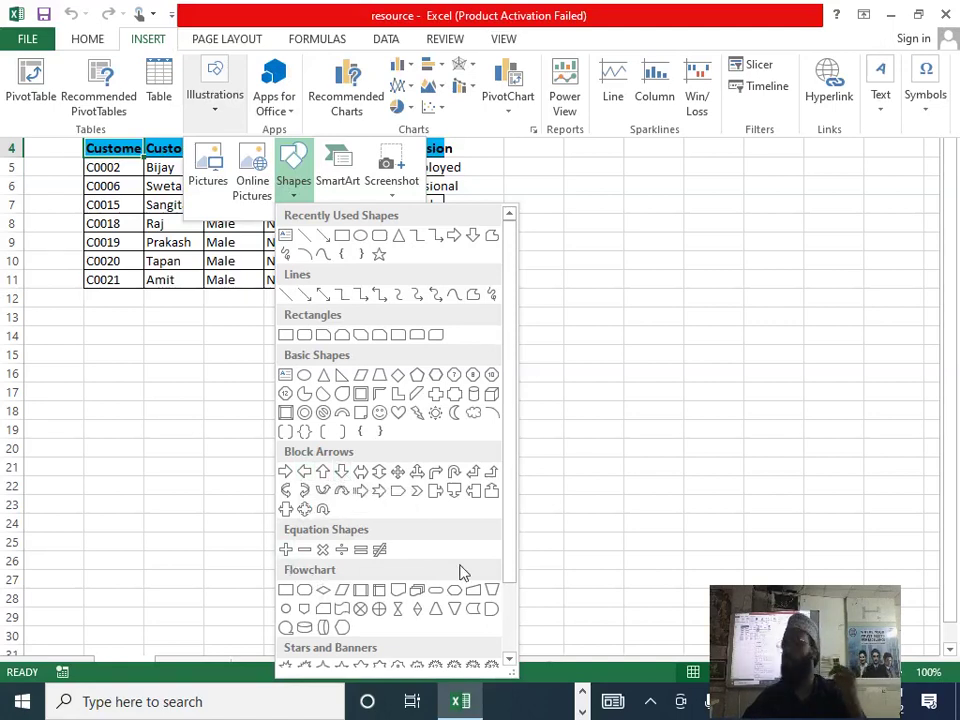
left_click(419, 383)
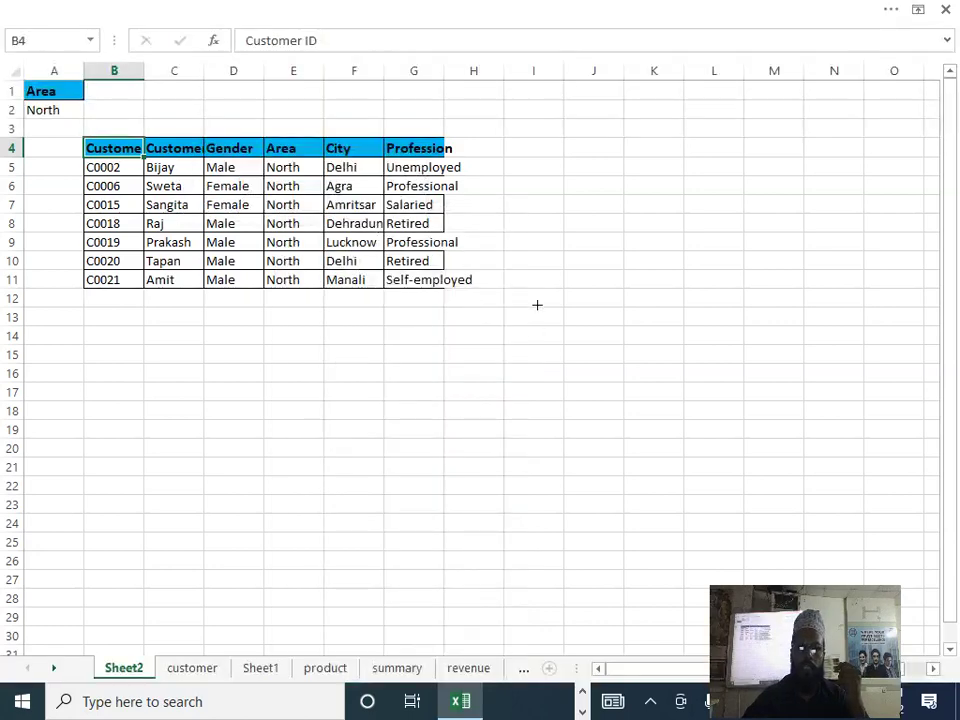
left_click_drag(617, 182, 803, 350)
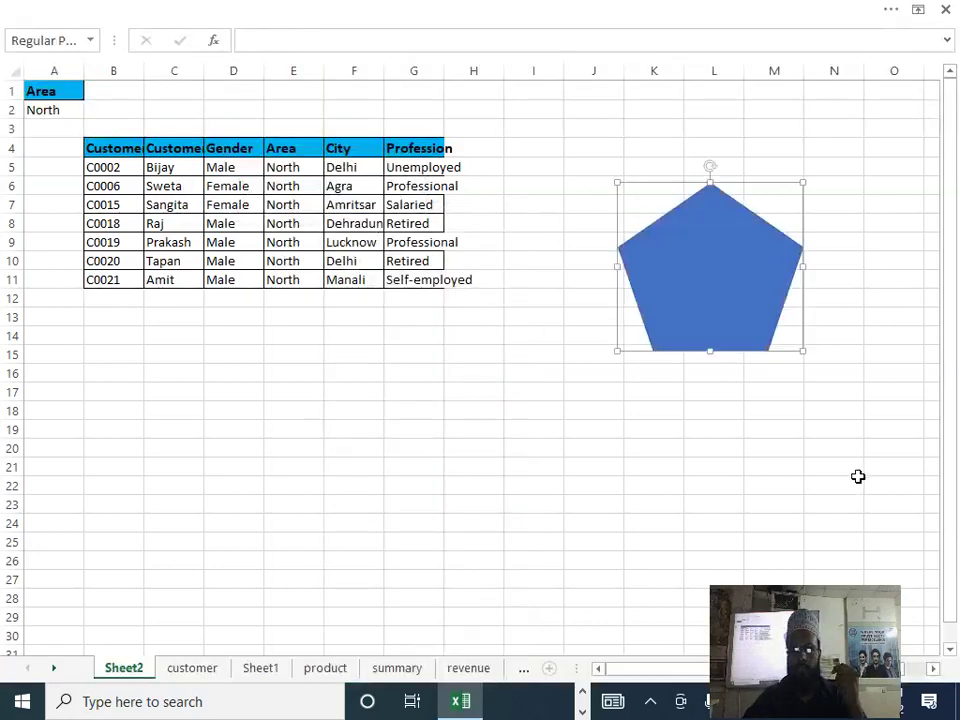
- Assign the area macro to the pentagon shape and deselect the shape
right_click(675, 252)
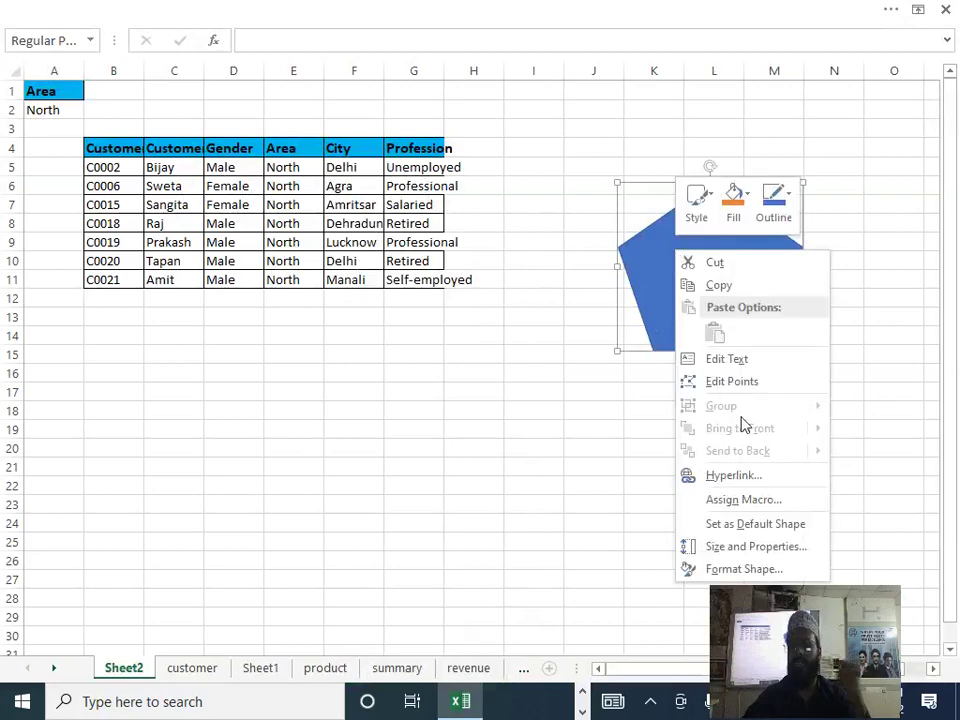
left_click(746, 508)
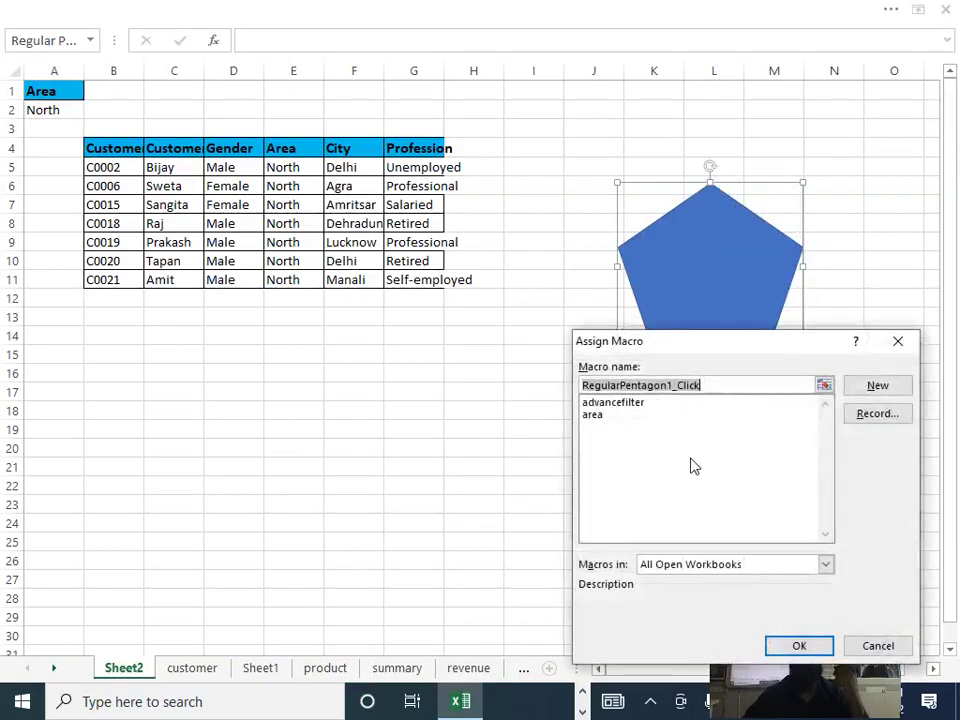
left_click(592, 414)
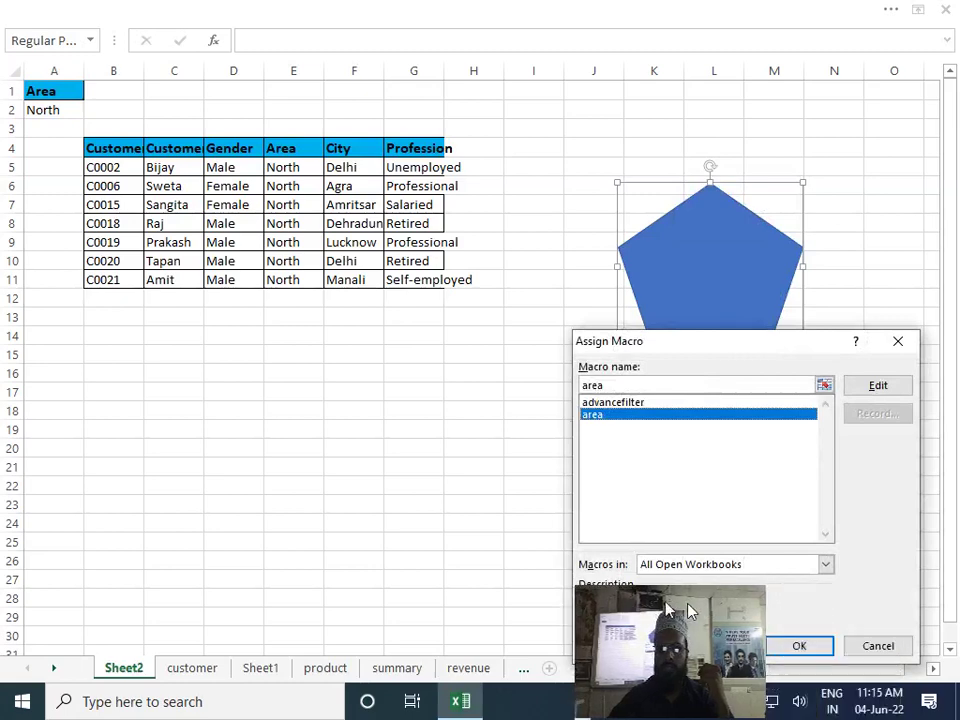
left_click(818, 647)
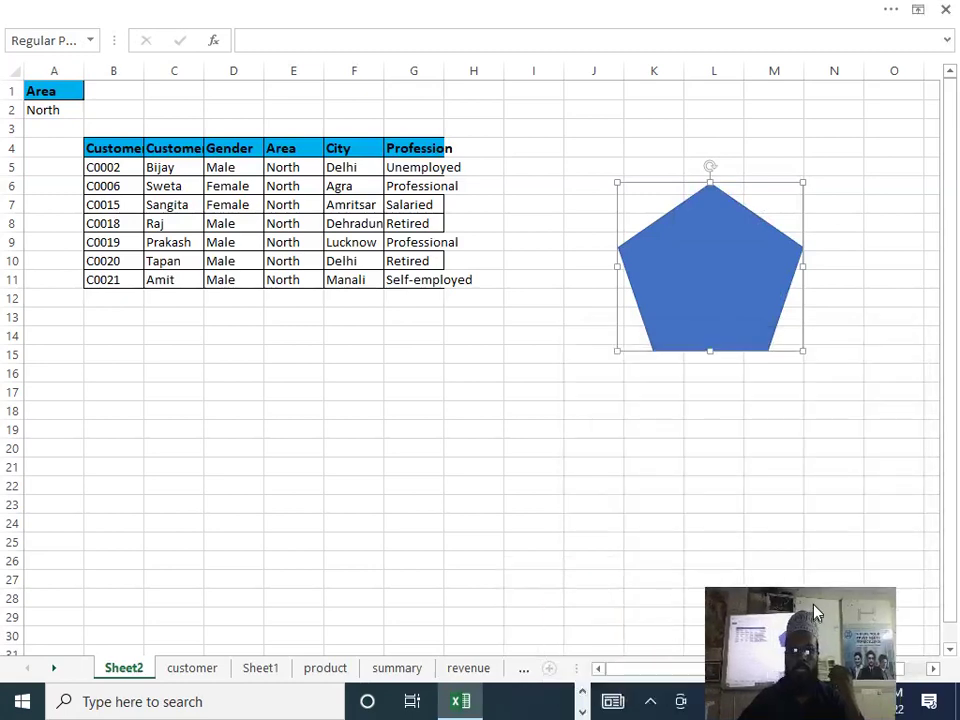
left_click(354, 429)
- Choose West as the Area criterion in cell A2 and run the area macro from the pentagon shape
left_click(62, 107)
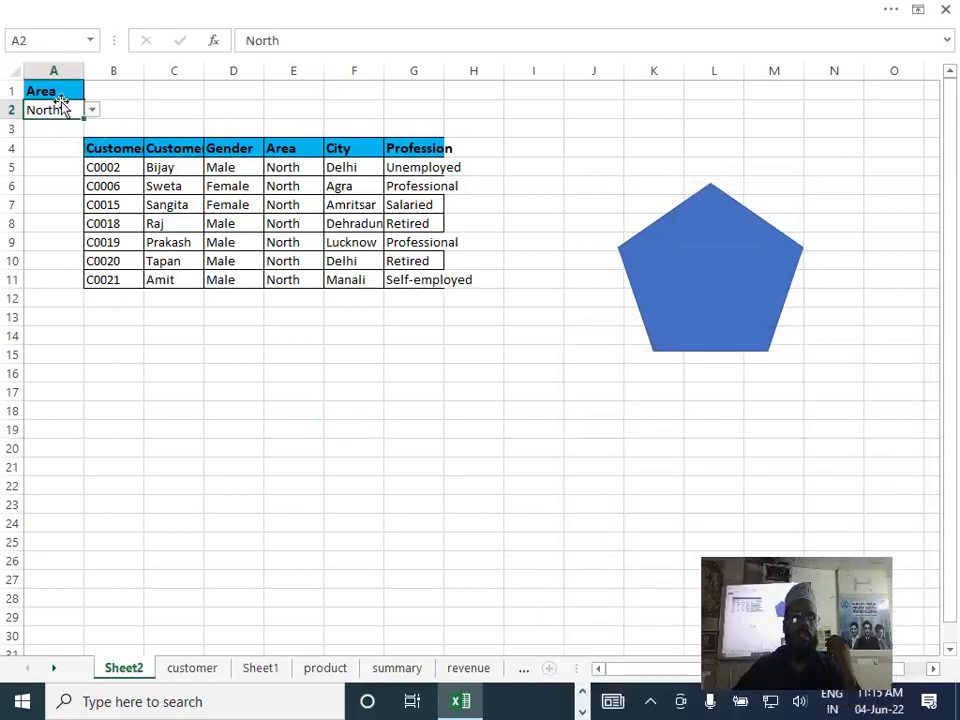
left_click(91, 110)
left_click(57, 152)
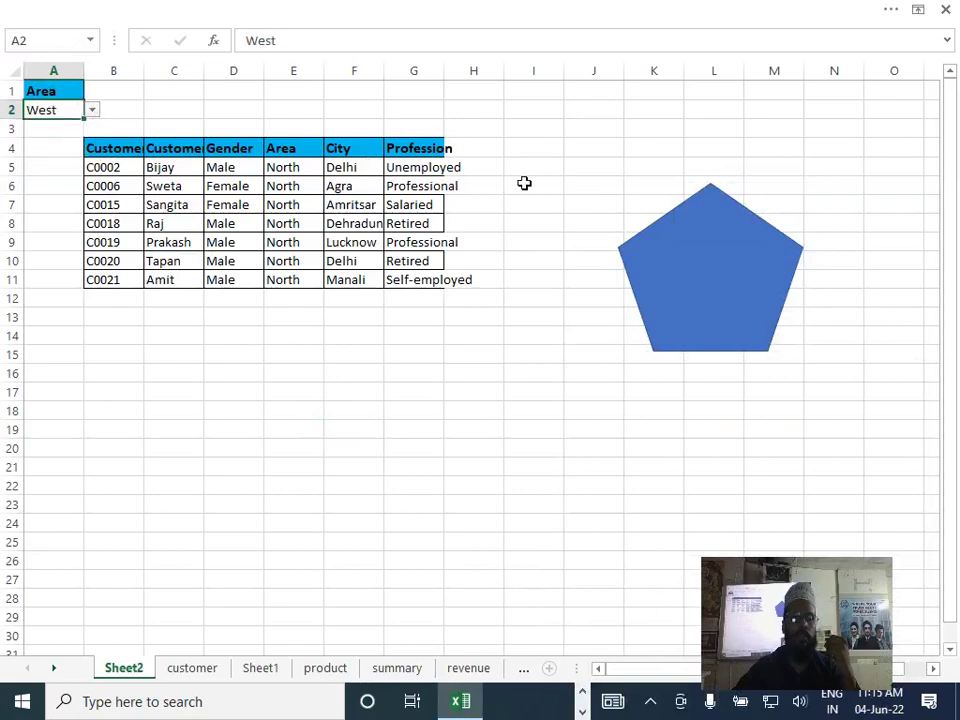
left_click(685, 288)
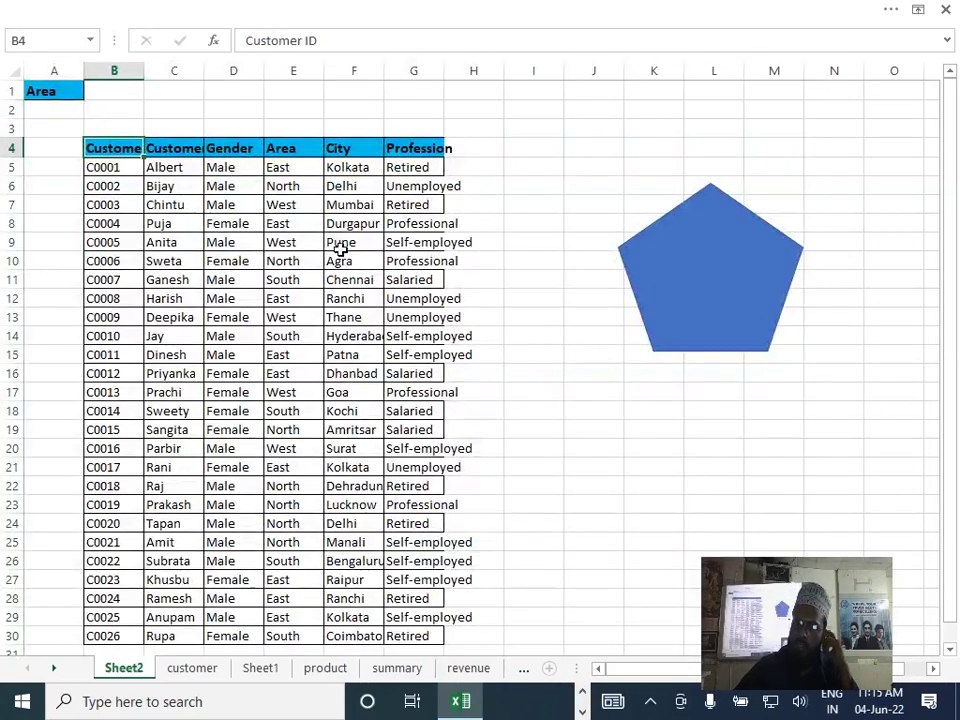
- Inspect the Area criteria cell A2 and the neighbouring cell B2 on Sheet2 for a value and a dropdown list
left_click(75, 113)
left_click(98, 111)
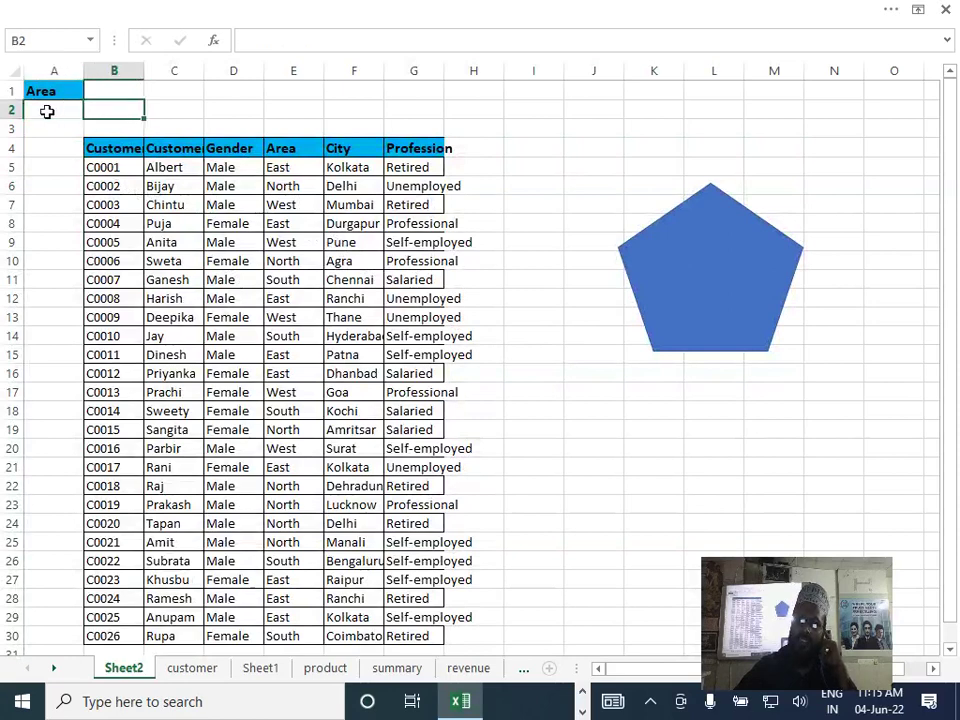
left_click(51, 116)
left_click(122, 111)
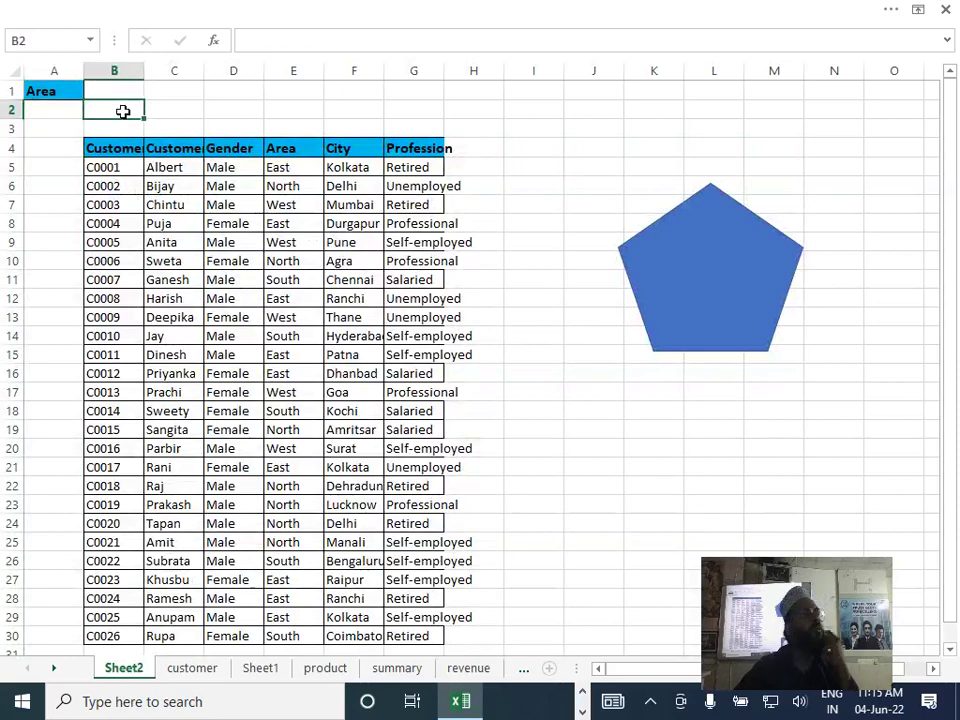
left_click(48, 115)
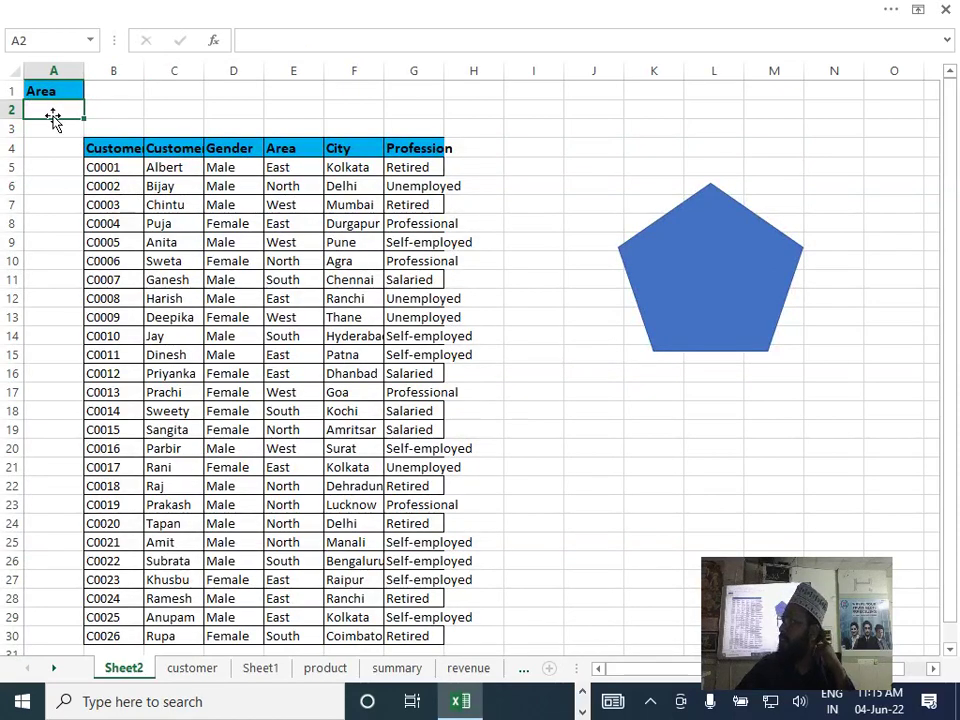
left_click(112, 108)
left_click(45, 110)
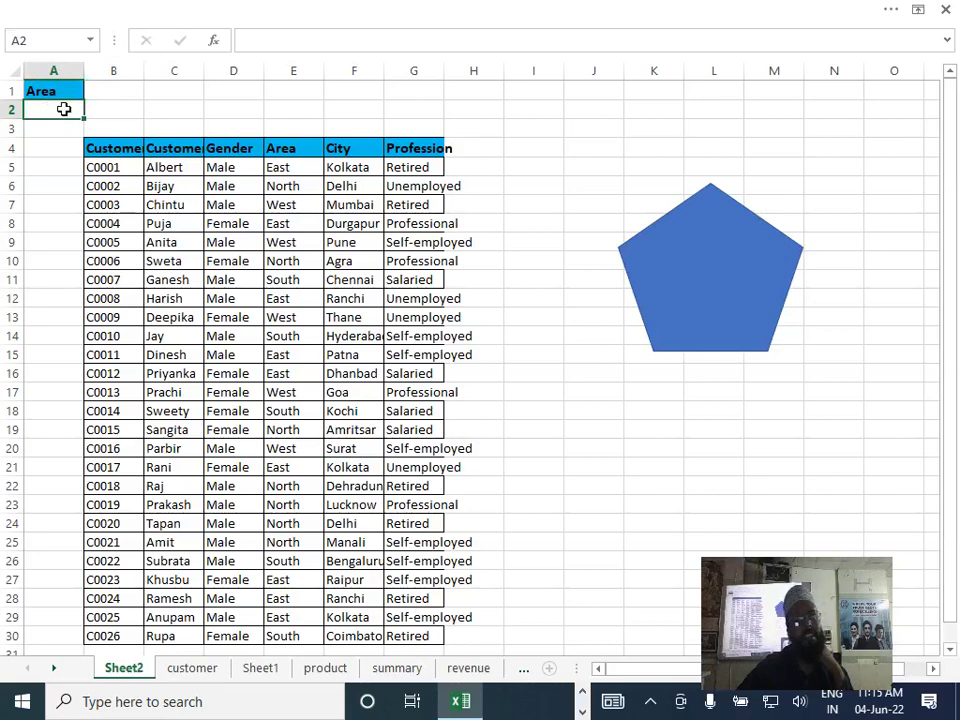
left_click(110, 111)
key("Down")
key("Down")
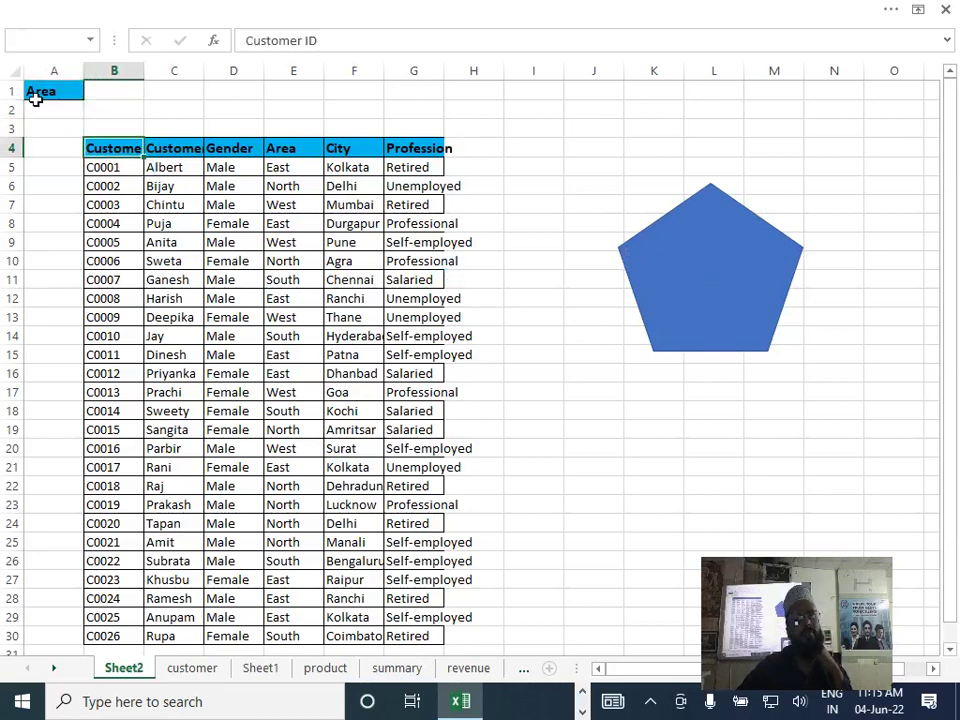
left_click(57, 112)
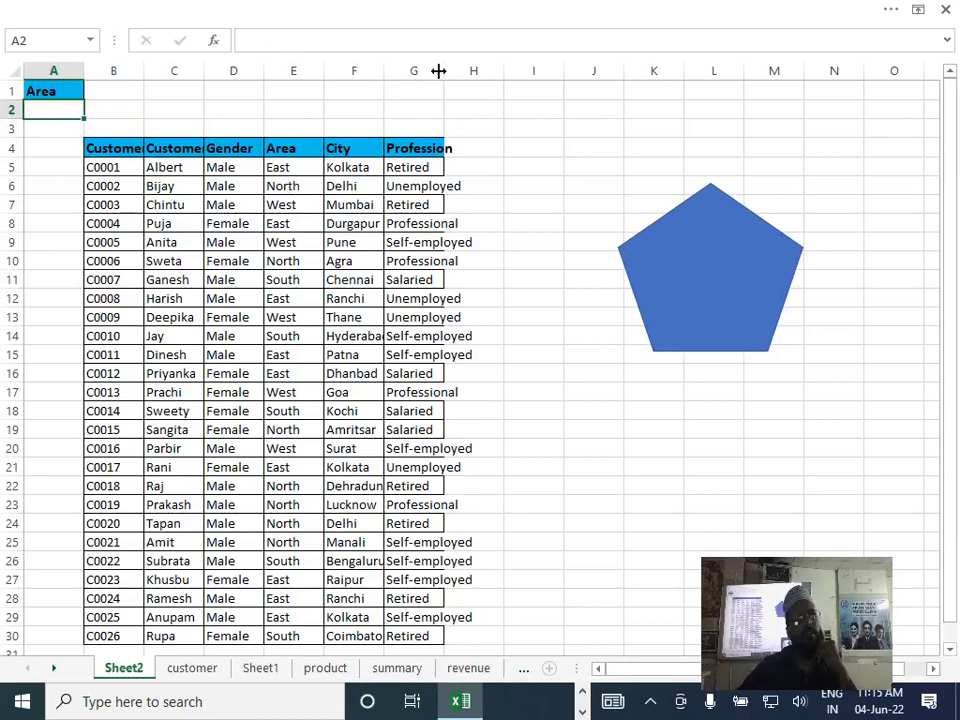
- AutoFit column G to the Profession entries and look through the customer rows listed on Sheet2
double_click(438, 71)
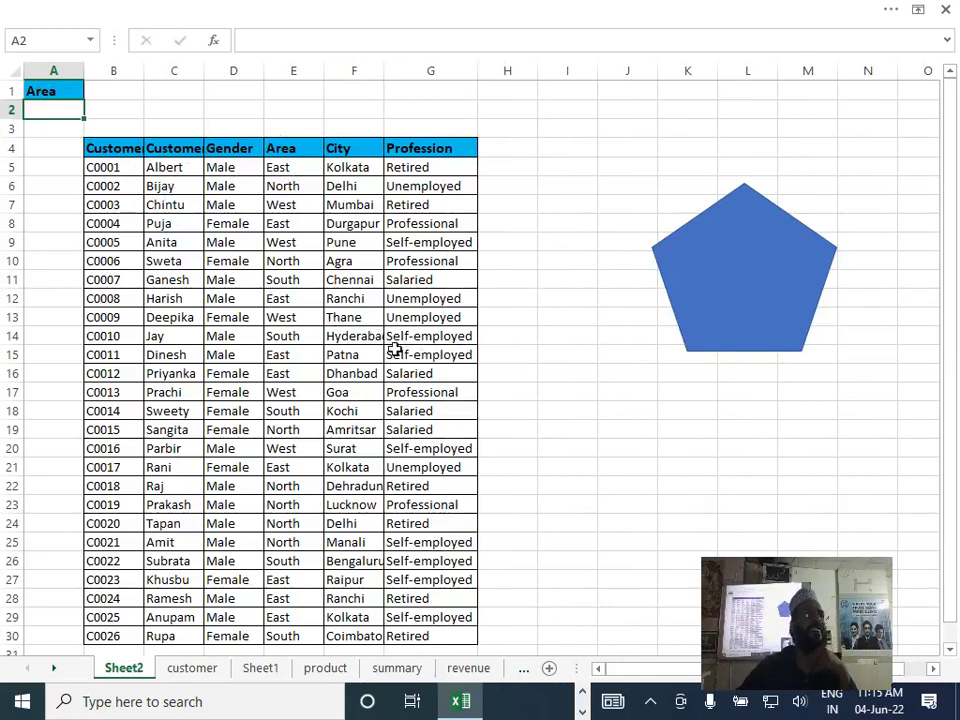
scroll(274, 343, "down", 1)
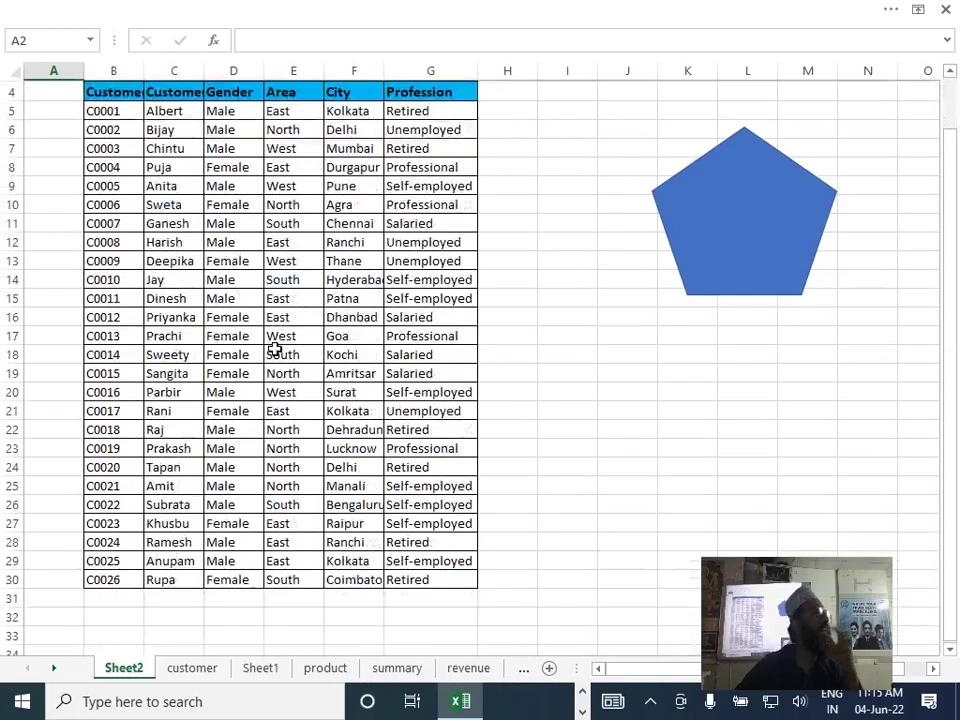
scroll(189, 324, "up", 1)
scroll(189, 324, "up", 1)
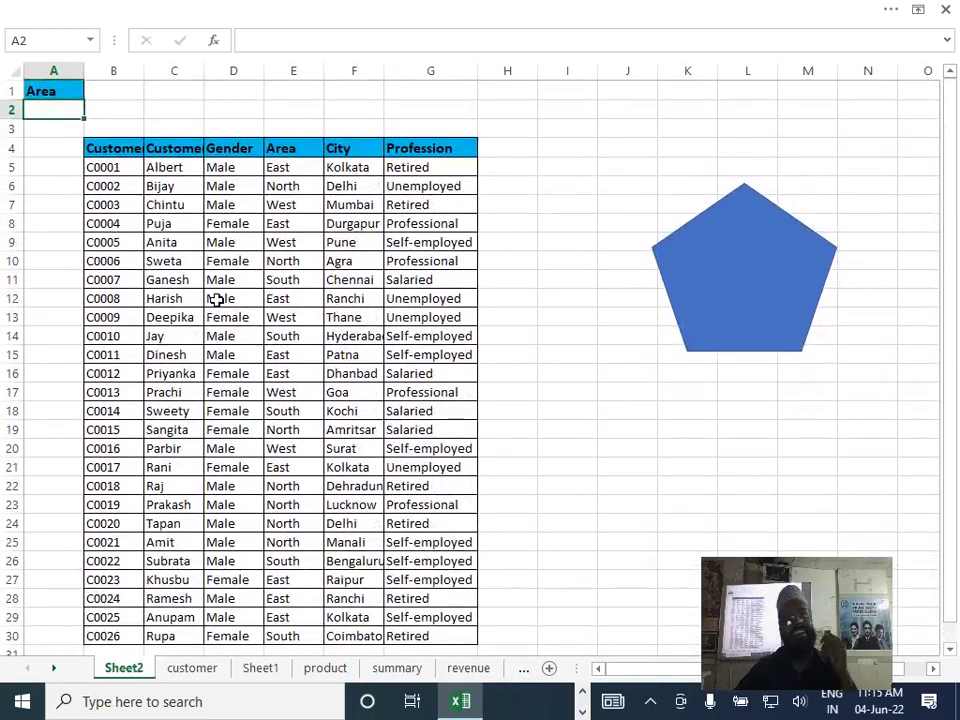
scroll(250, 340, "down", 2)
scroll(274, 364, "up", 2)
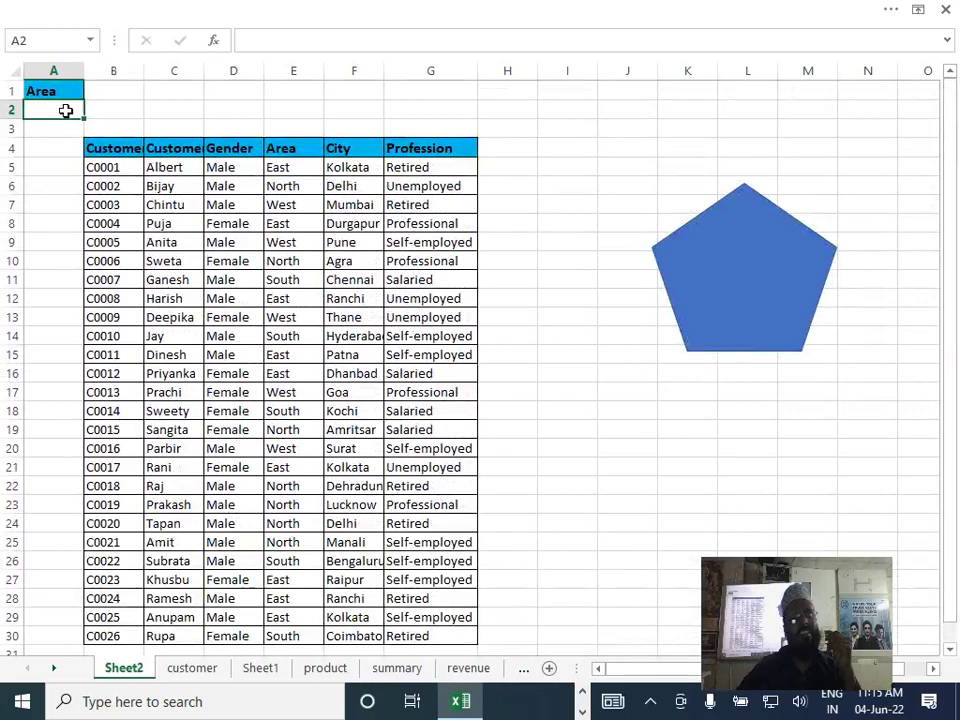
left_click(220, 186)
scroll(204, 285, "down", 1)
scroll(235, 270, "up", 1)
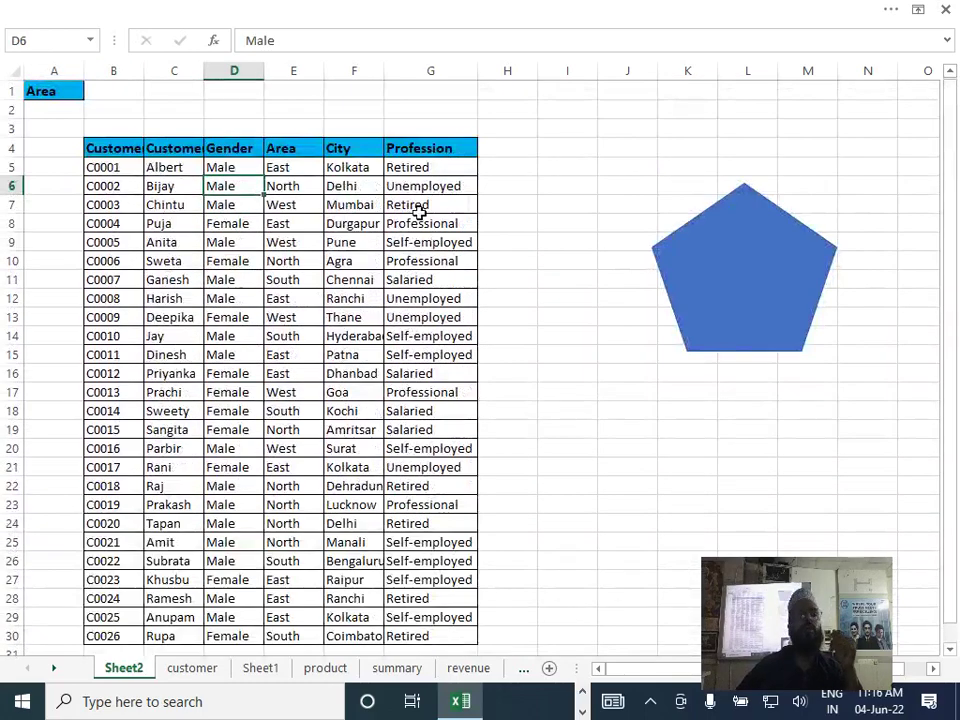
- Rerun the area macro from the pentagon shape with criteria cell A2 empty and review the copied customer rows
left_click(766, 266)
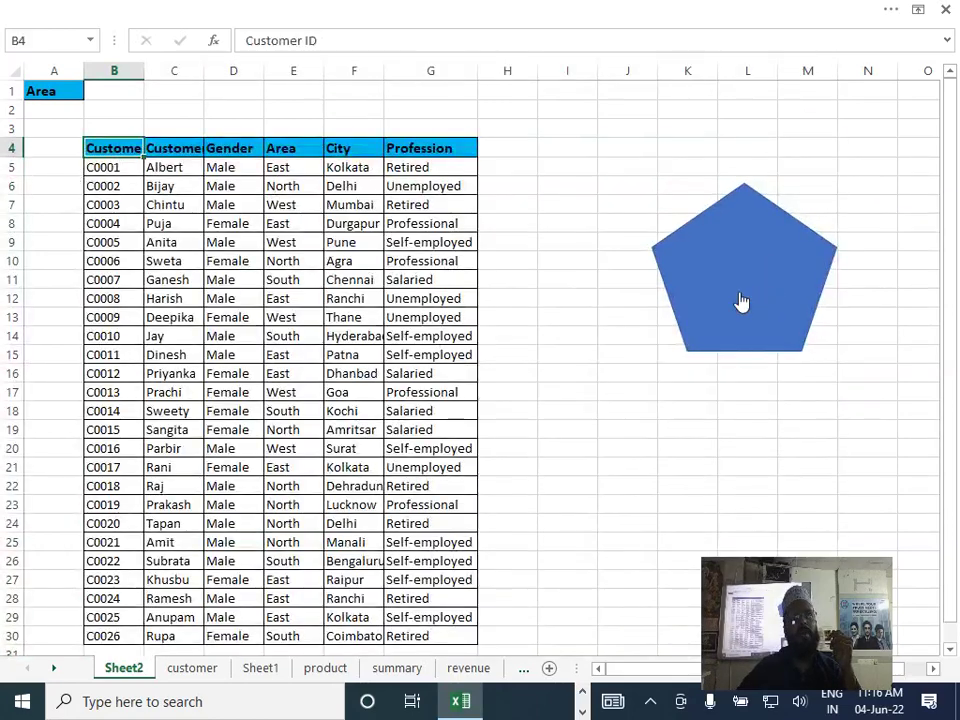
left_click(741, 302)
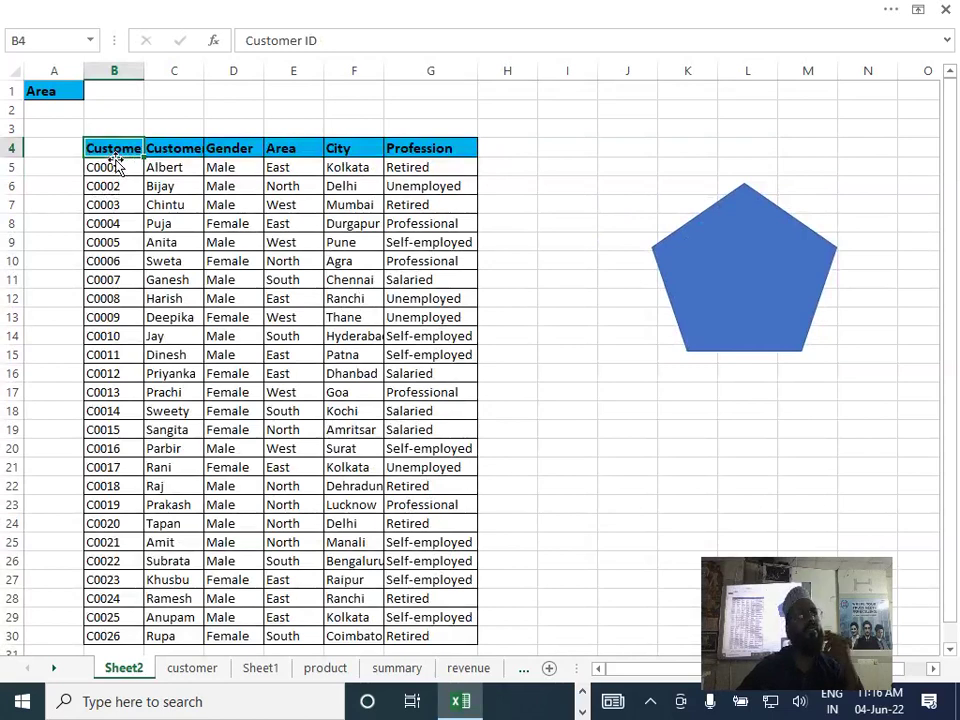
left_click(684, 296)
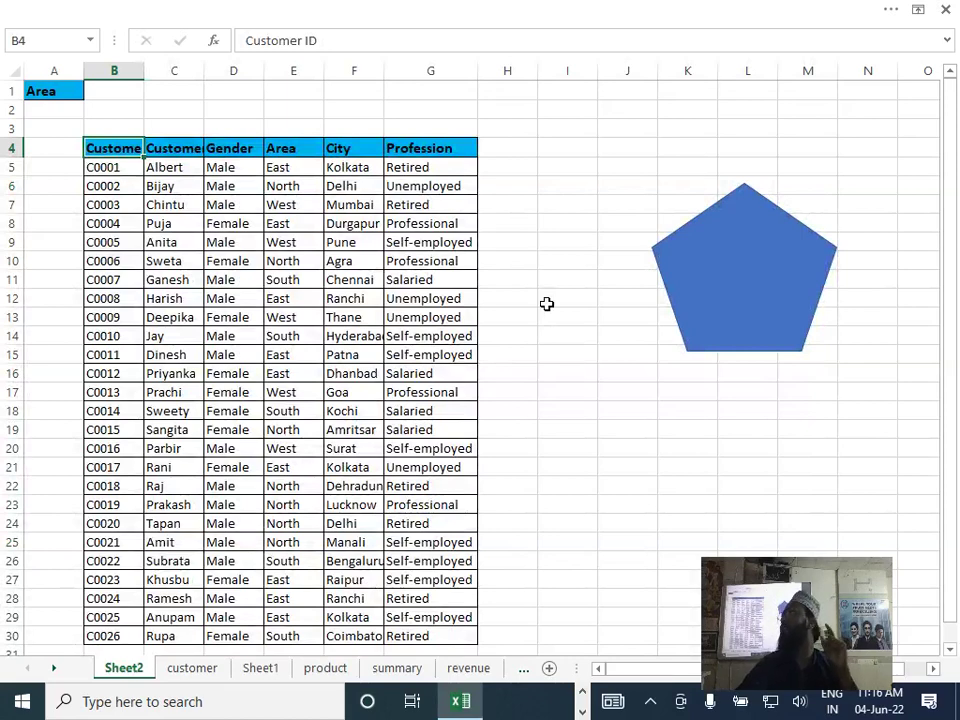
scroll(535, 312, "down", 3)
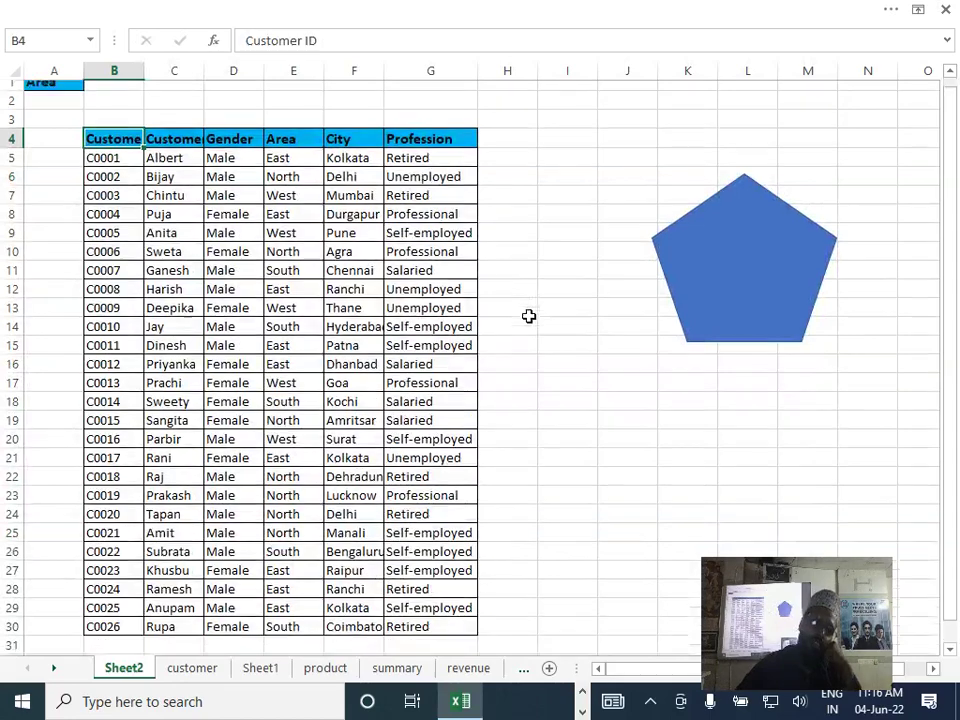
scroll(512, 345, "up", 3)
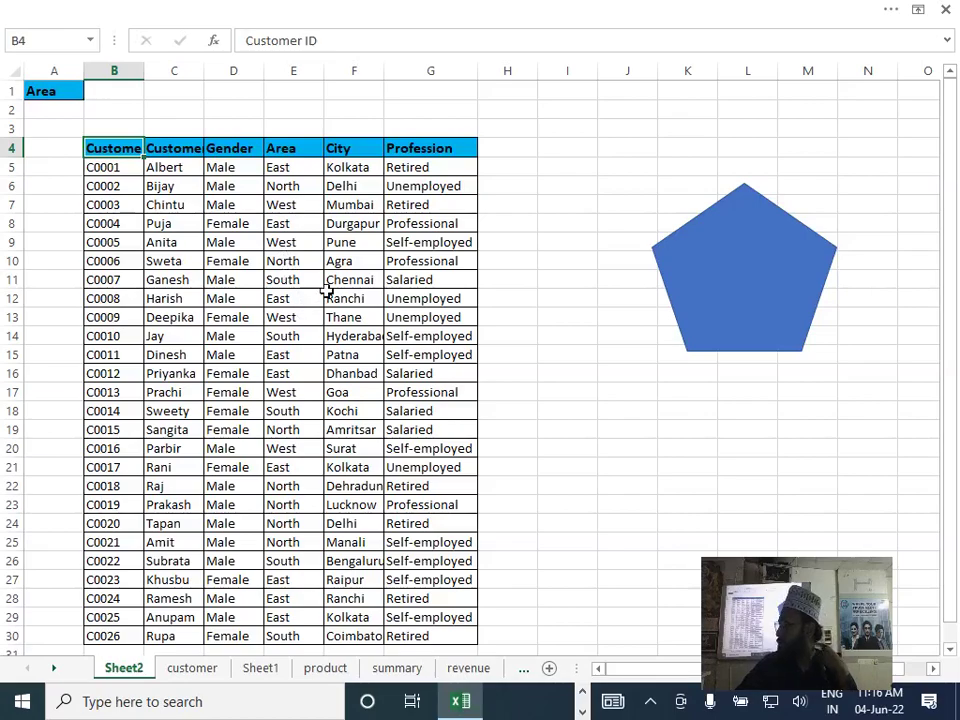
scroll(369, 377, "down", 3)
scroll(351, 371, "up", 3)
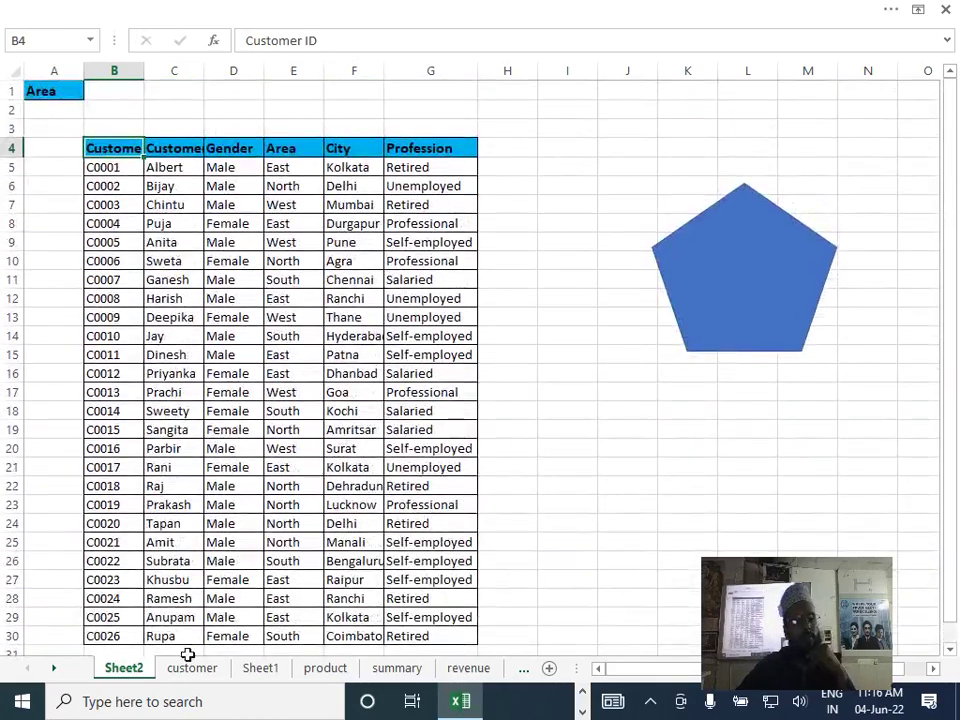
- Look over the customer, product, summary and revenue sheets, and return to Sheet2
left_click(190, 669)
left_click(326, 668)
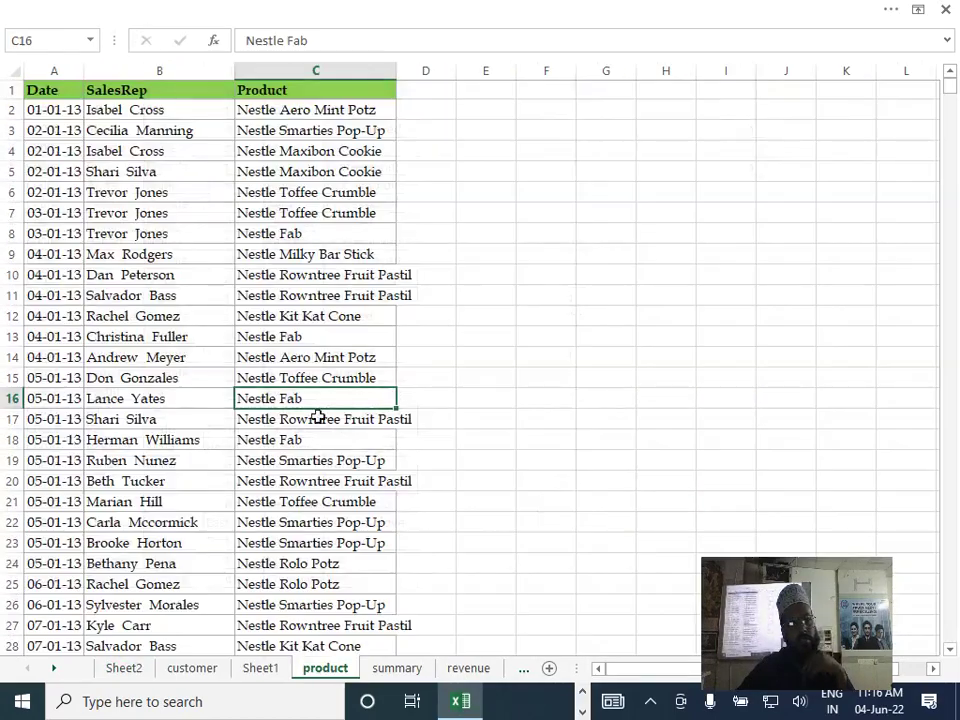
left_click(418, 677)
left_click(467, 669)
left_click(175, 669)
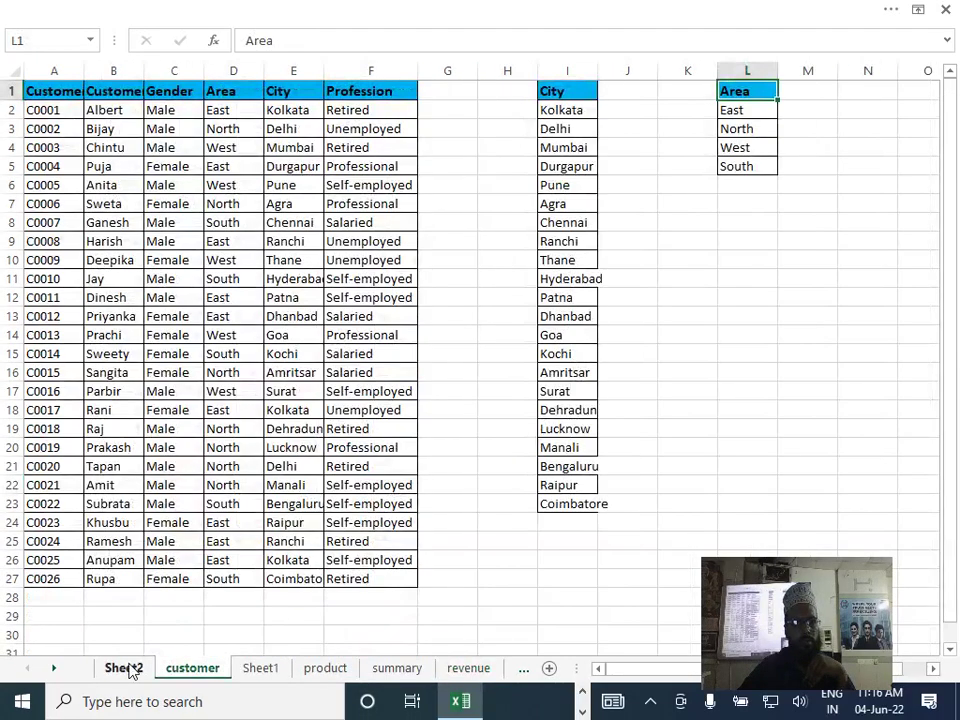
left_click(124, 668)
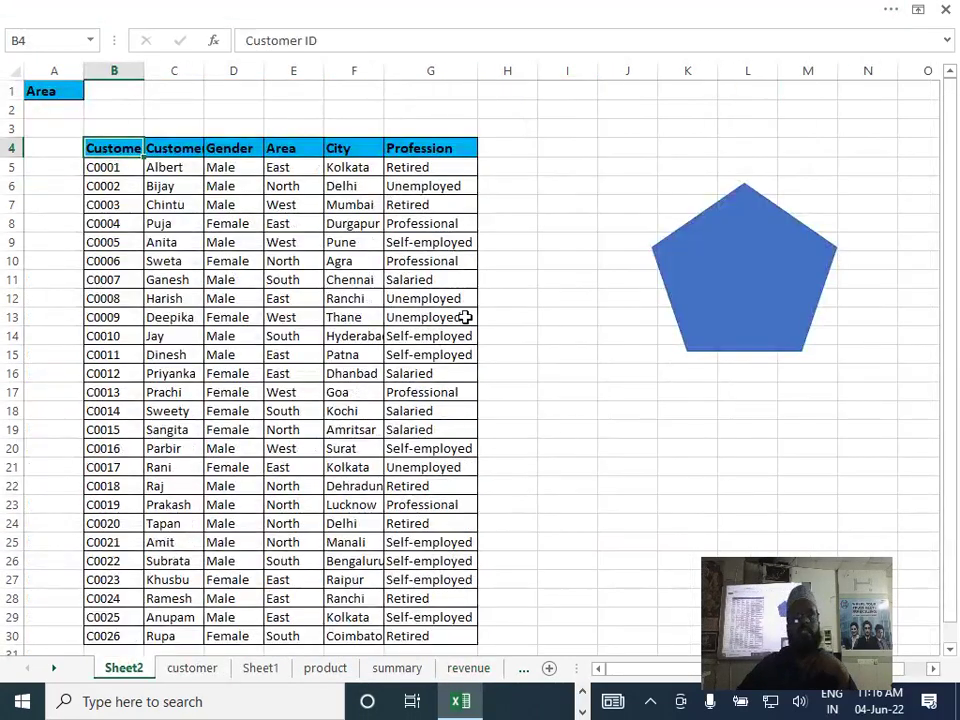
left_click(622, 322)
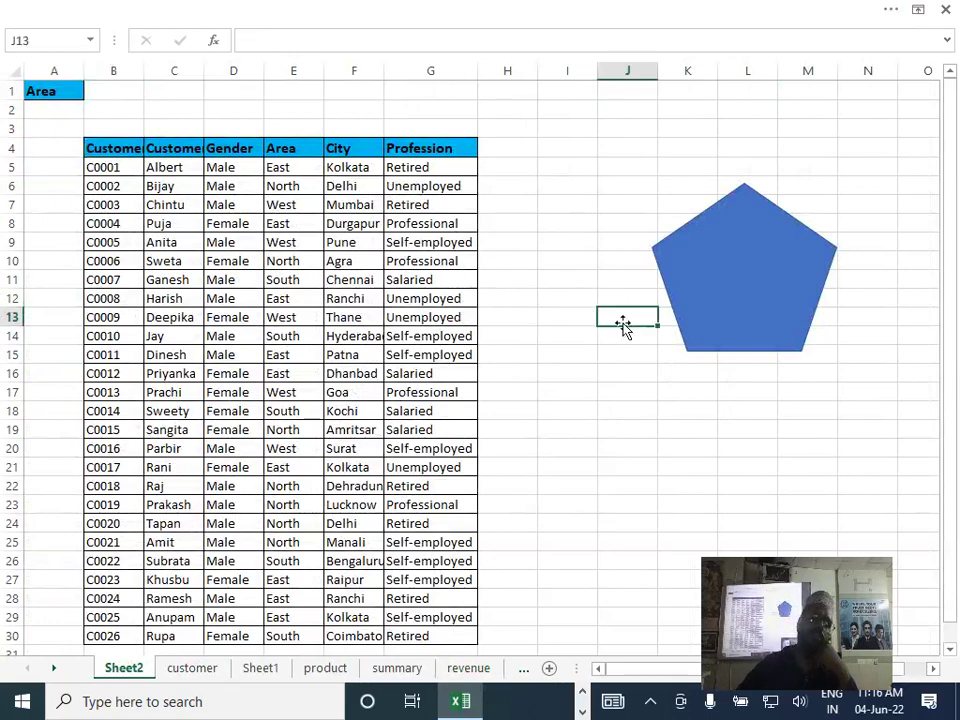
left_click(628, 408)
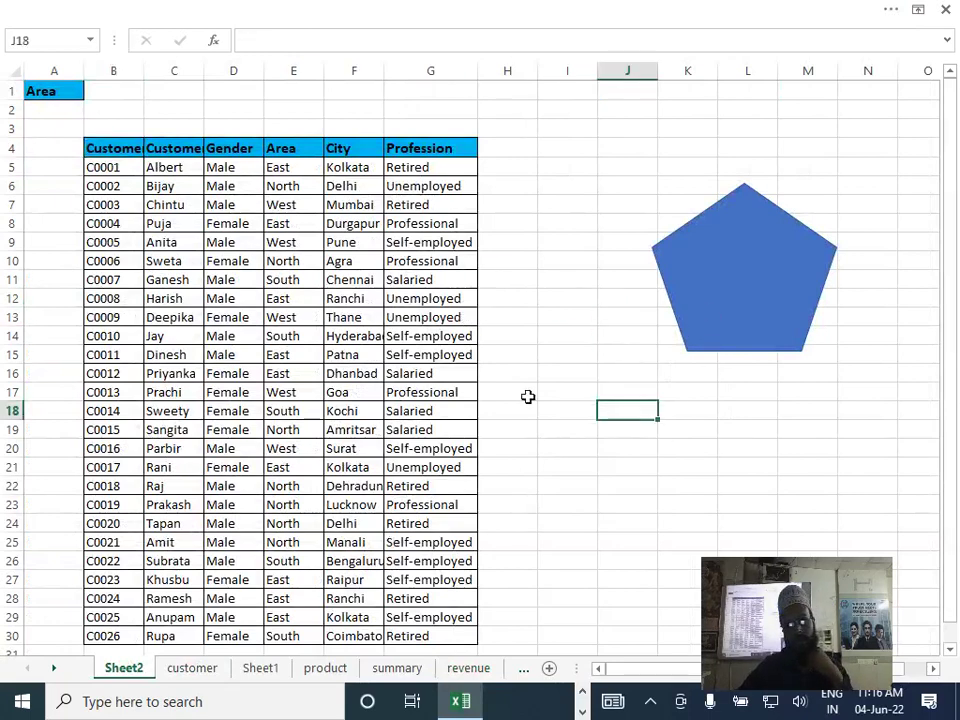